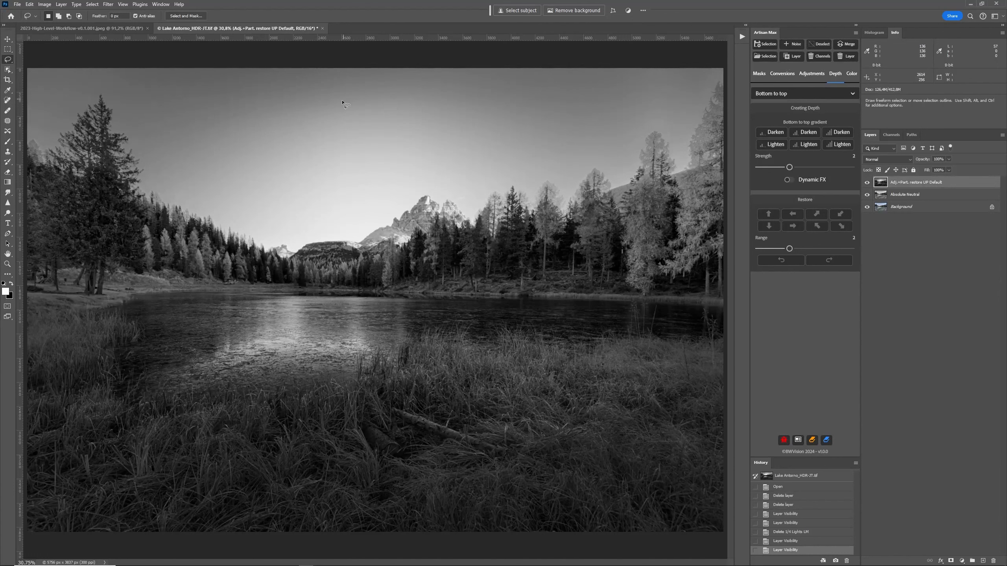
# Step: Open the Advanced Adjustments and lasso an irregular area of the bright sky above the mountain
pyautogui.click(813, 74)
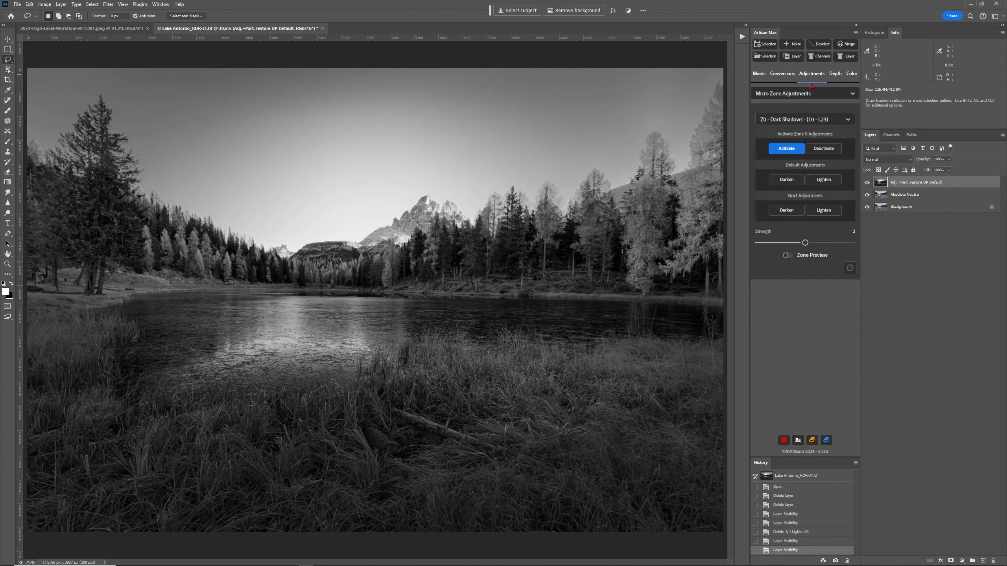
pyautogui.click(822, 93)
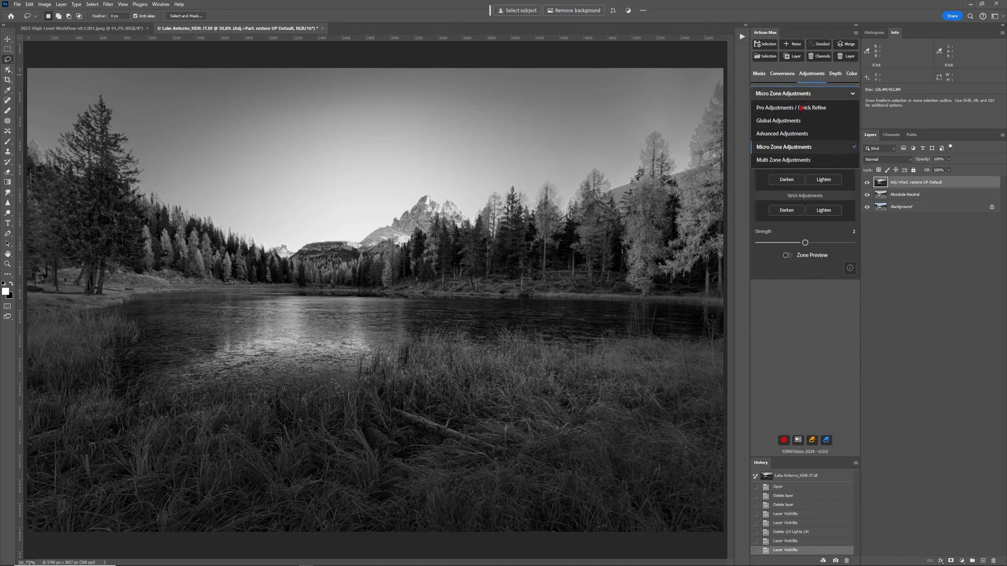
pyautogui.click(796, 134)
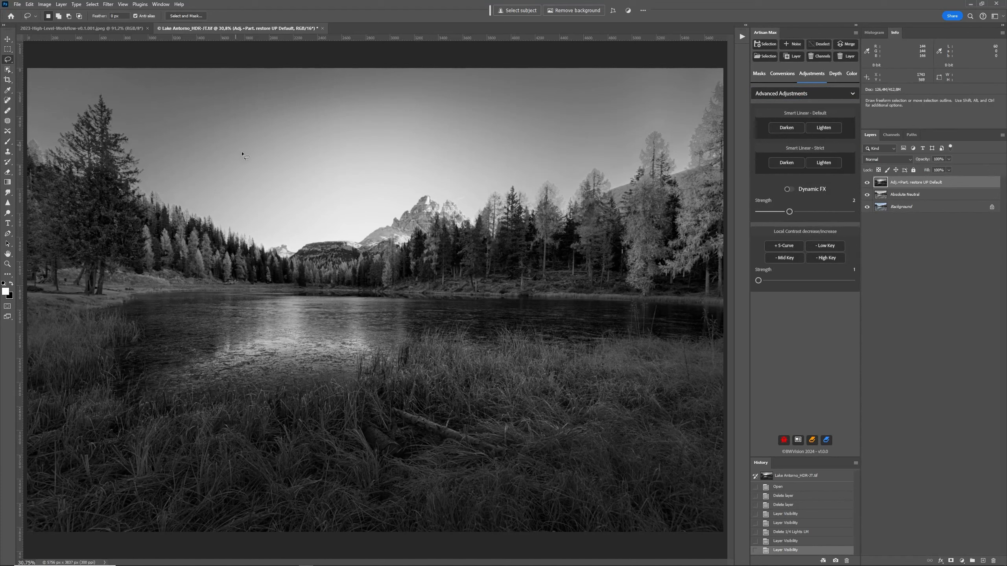
pyautogui.moveTo(506, 129)
pyautogui.mouseDown()
pyautogui.moveTo(426, 104)
pyautogui.moveTo(279, 95)
pyautogui.moveTo(213, 130)
pyautogui.moveTo(214, 166)
pyautogui.moveTo(276, 200)
pyautogui.moveTo(404, 187)
pyautogui.moveTo(486, 166)
pyautogui.moveTo(514, 126)
pyautogui.mouseUp()
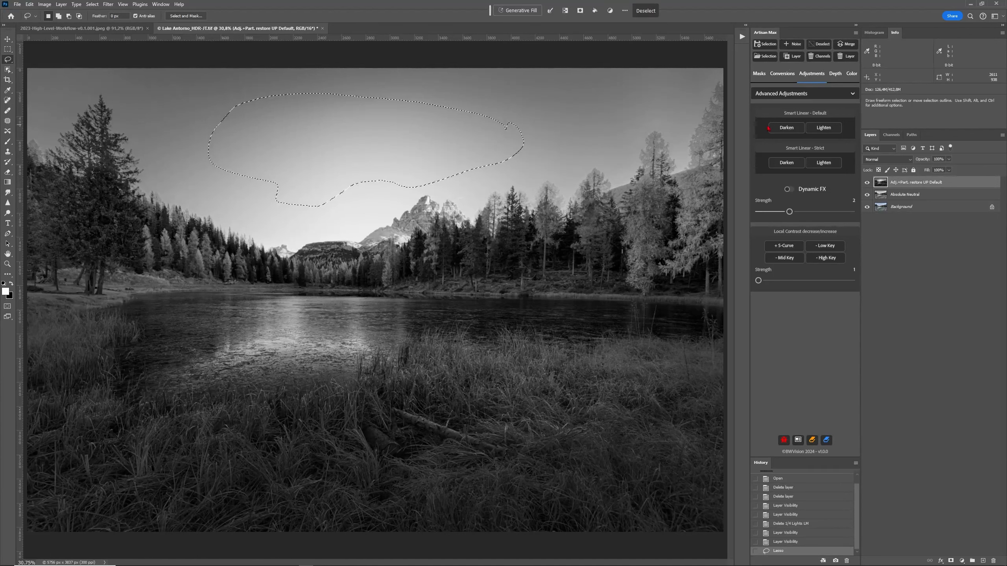
# Step: Lighten the selected sky area with Smart Linear Default at strength 1, and clear the selection
pyautogui.click(823, 126)
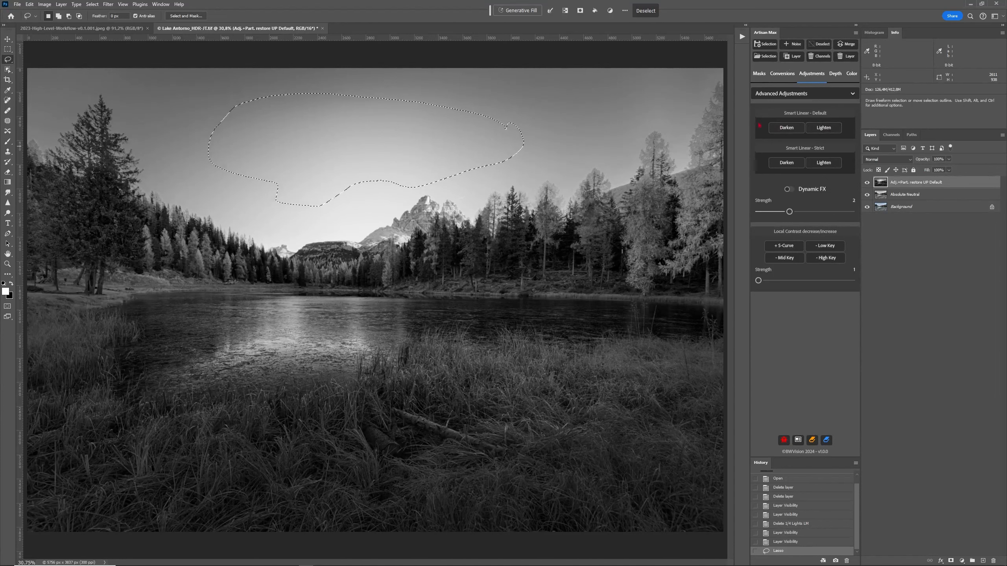
pyautogui.click(772, 215)
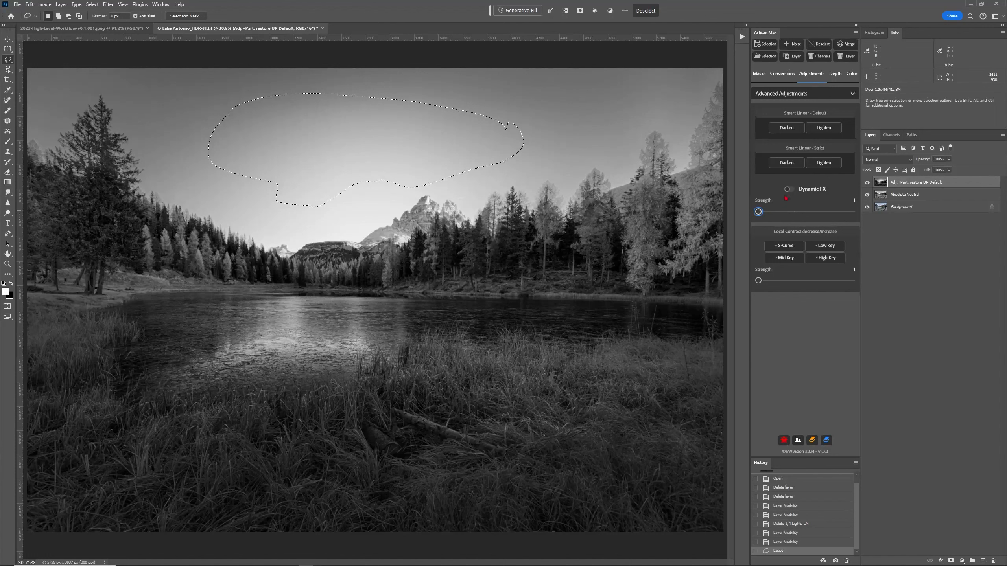
pyautogui.click(822, 129)
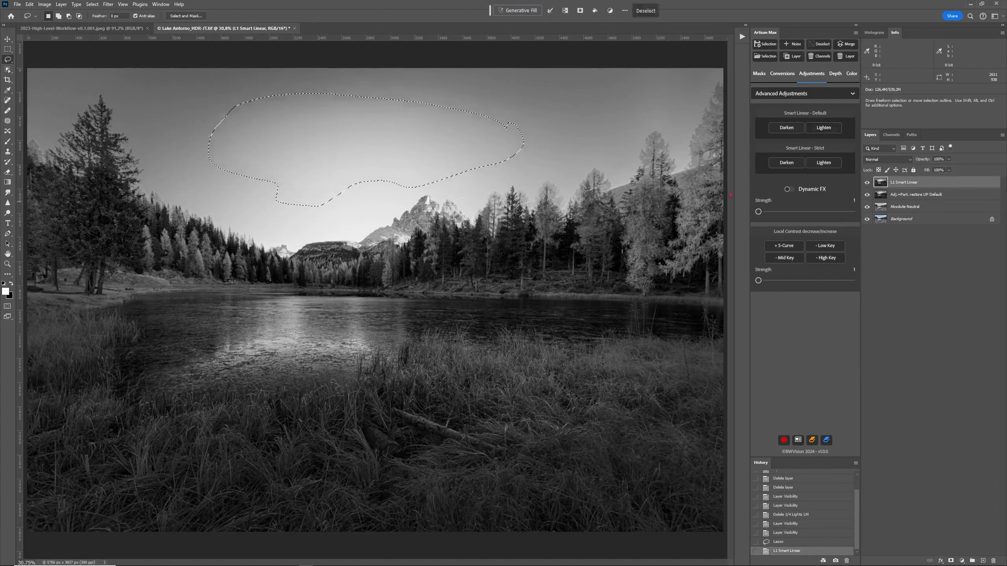
pyautogui.click(267, 159)
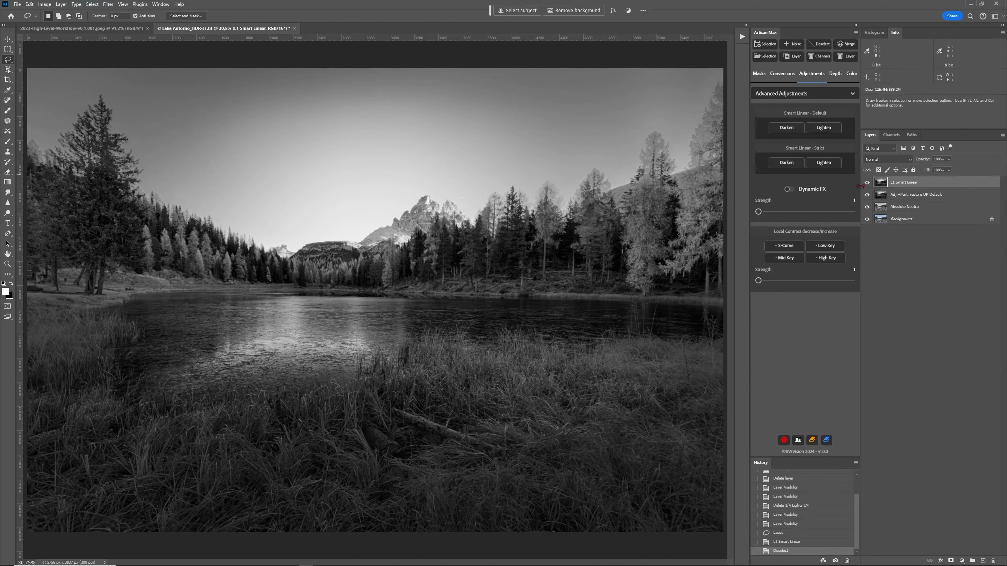
# Step: Compare the sky with the L1 Smart Linear layer hidden and shown, both in full view and close up
pyautogui.click(866, 183)
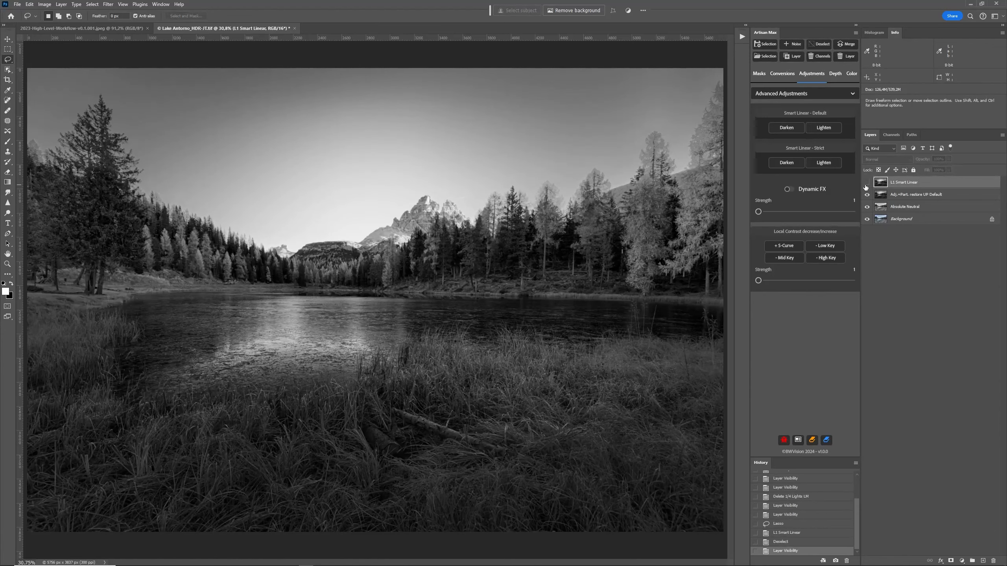
pyautogui.click(867, 183)
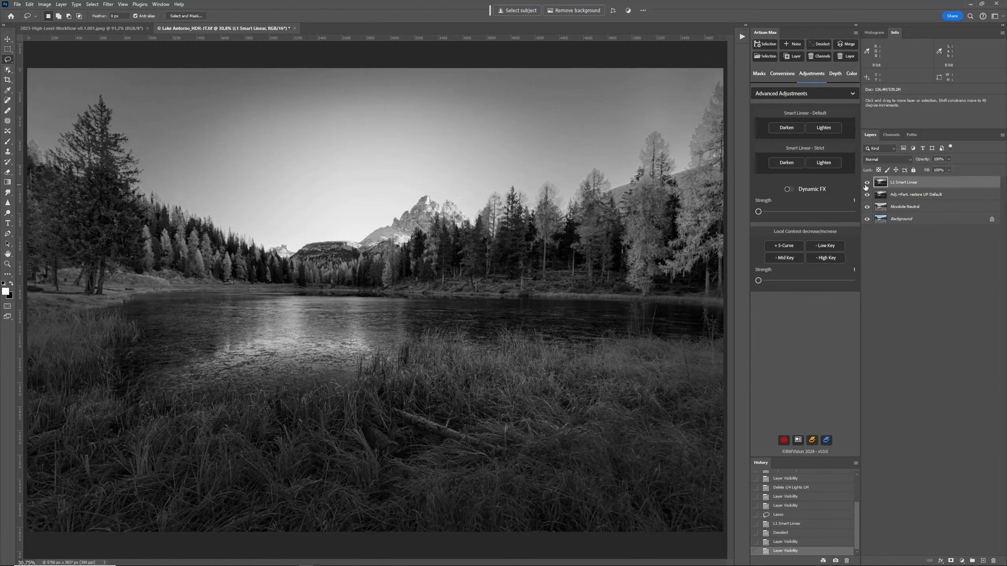
pyautogui.hotkey('ctrl', '+')
pyautogui.hotkey('ctrl', '+')
pyautogui.hotkey('ctrl', '+')
pyautogui.scroll(8, 370, 282)
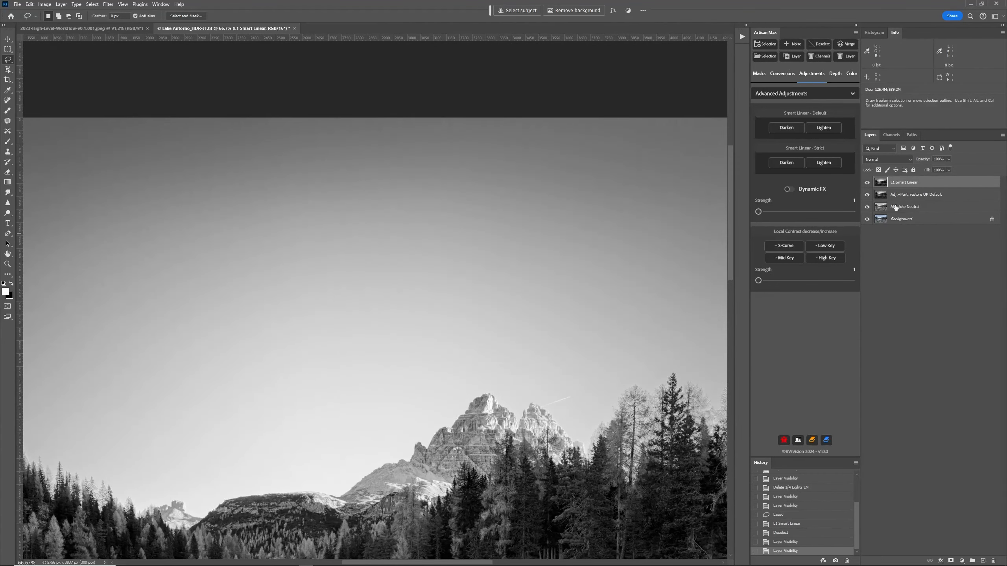
pyautogui.click(867, 183)
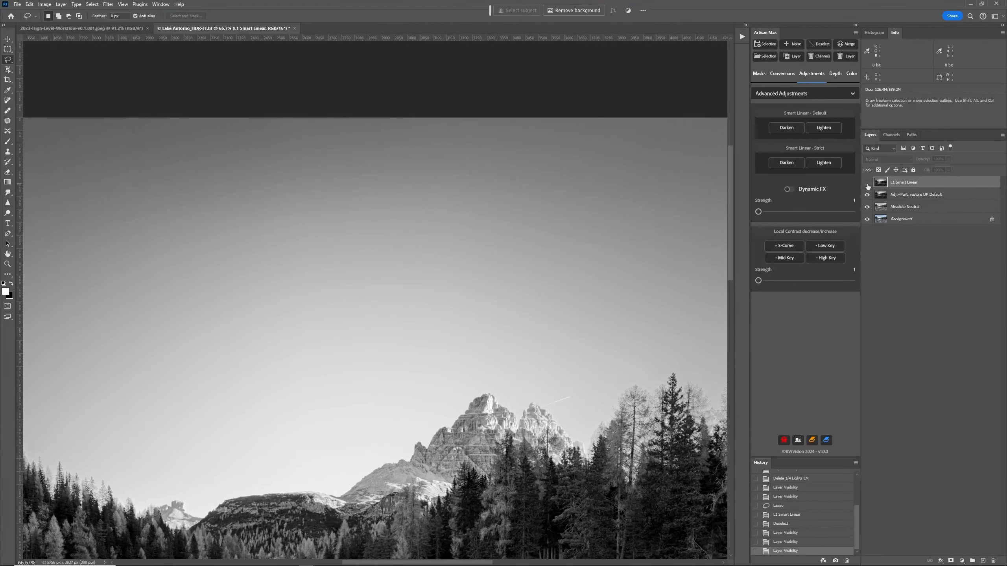
pyautogui.click(867, 183)
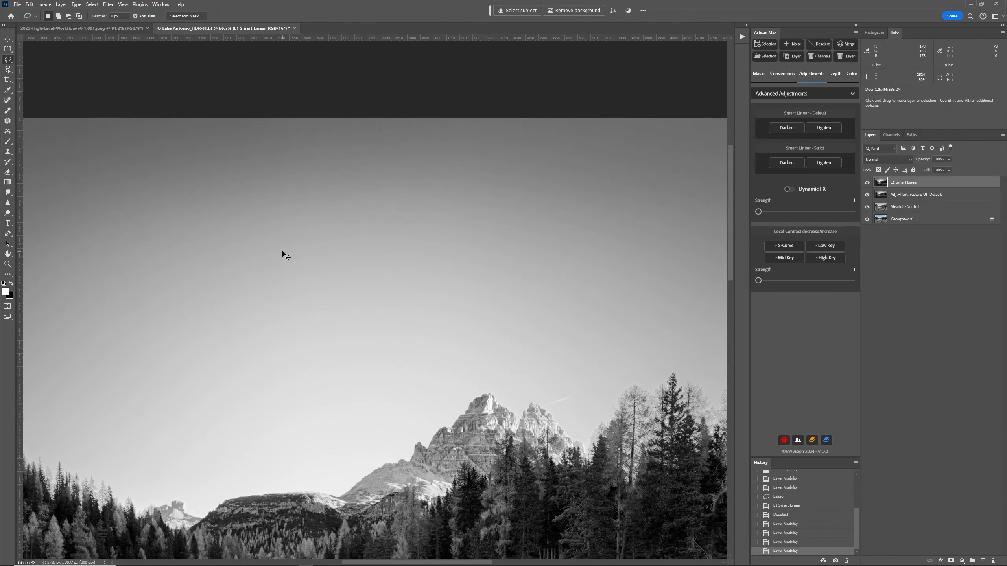
pyautogui.hotkey('ctrl', '0')
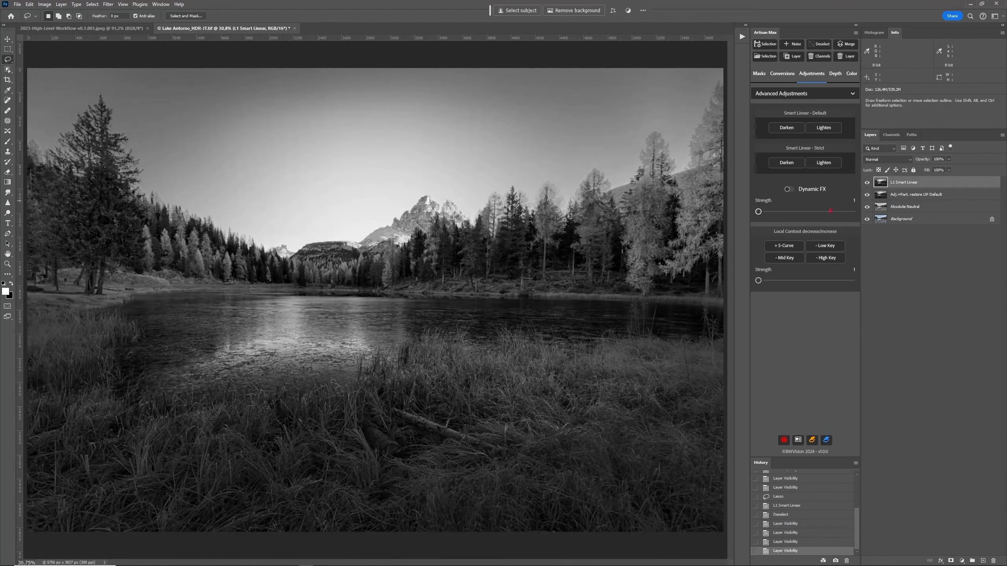
# Step: Hide the L1 Smart Linear layer, open Pro Adjustments / Quick Refine, and lasso the upper sky on the Adj.+Part. restore UP Default layer
pyautogui.click(868, 183)
pyautogui.click(895, 195)
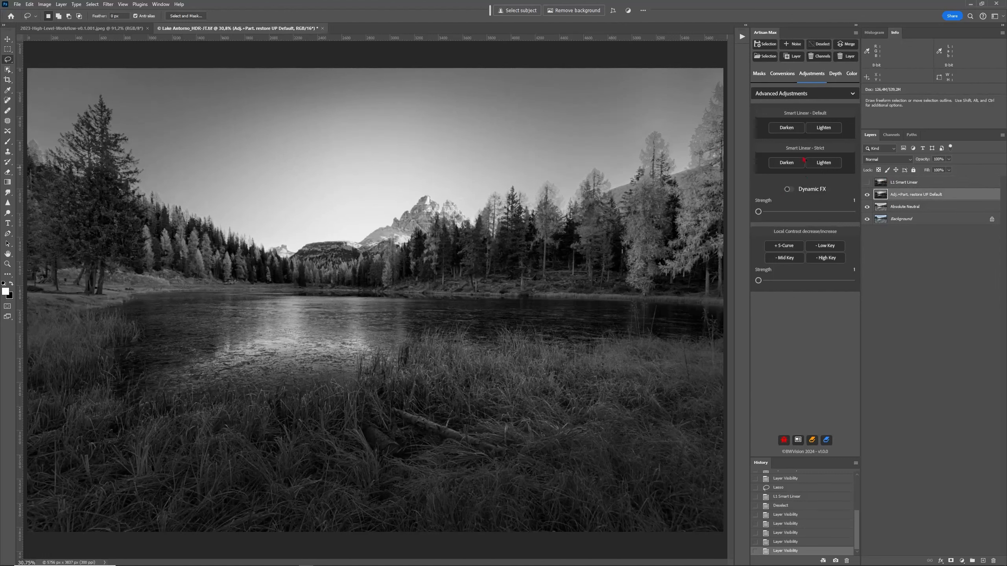
pyautogui.click(811, 94)
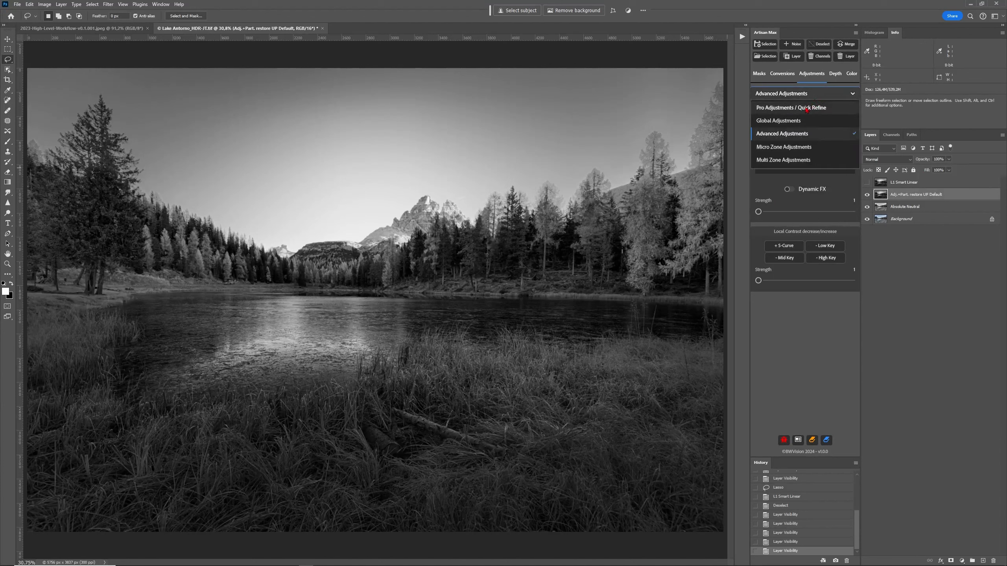
pyautogui.click(807, 109)
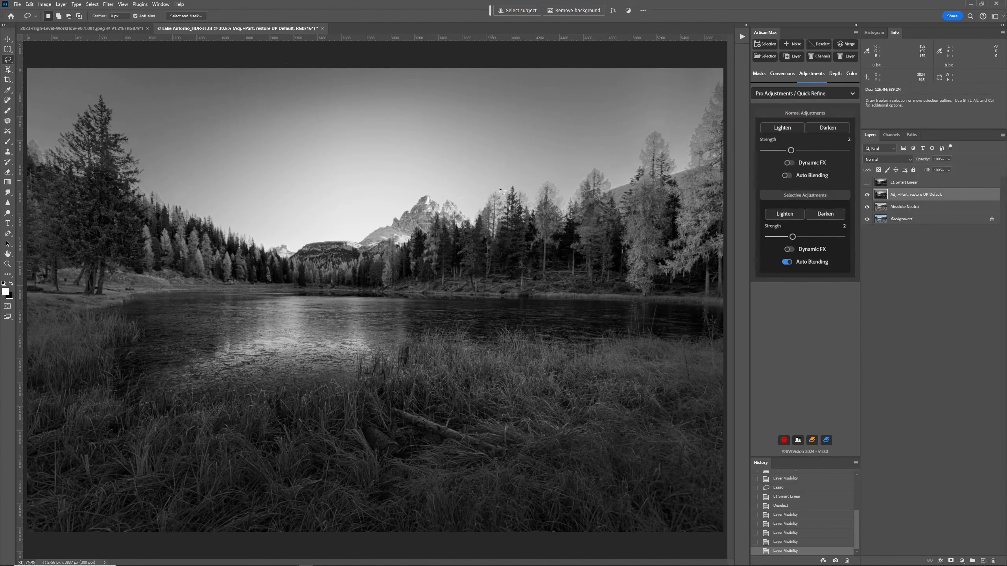
pyautogui.moveTo(432, 102)
pyautogui.mouseDown()
pyautogui.moveTo(294, 96)
pyautogui.moveTo(177, 123)
pyautogui.moveTo(241, 172)
pyautogui.moveTo(474, 165)
pyautogui.moveTo(514, 110)
pyautogui.moveTo(450, 98)
pyautogui.mouseUp()
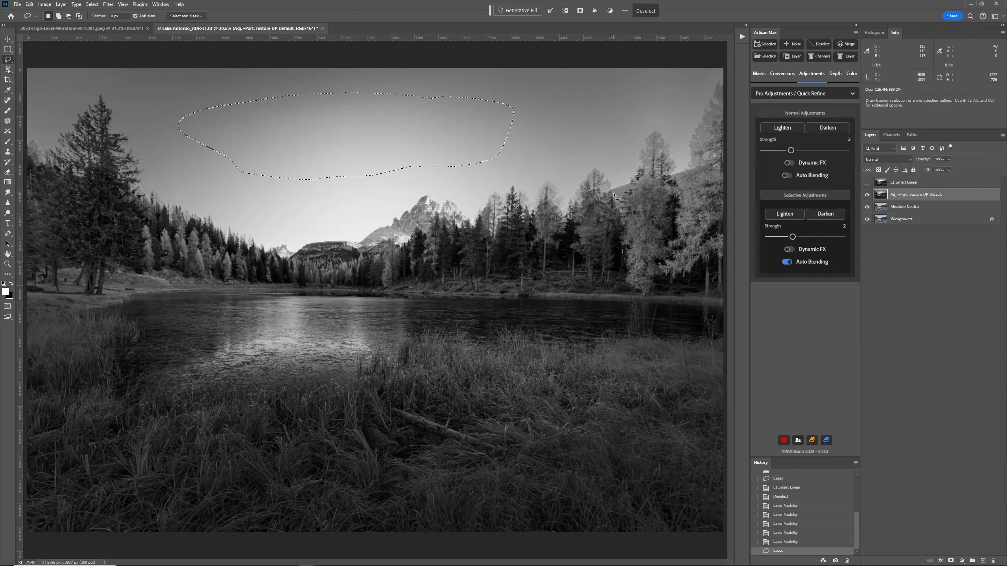
# Step: Lighten the selected sky with a Selective Adjustment at strength 2 without Auto Blending, and clear the selection
pyautogui.click(787, 262)
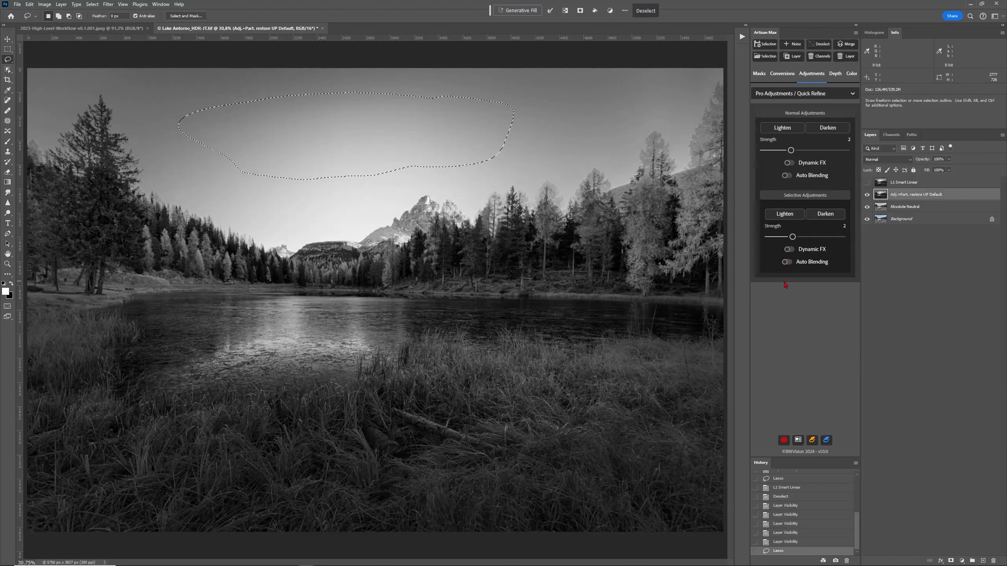
pyautogui.click(779, 218)
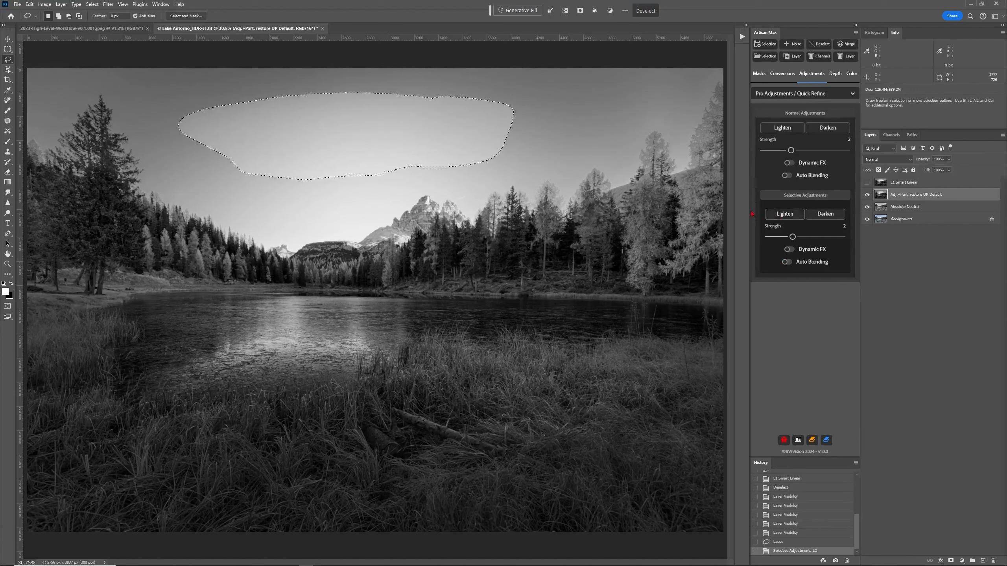
pyautogui.click(517, 178)
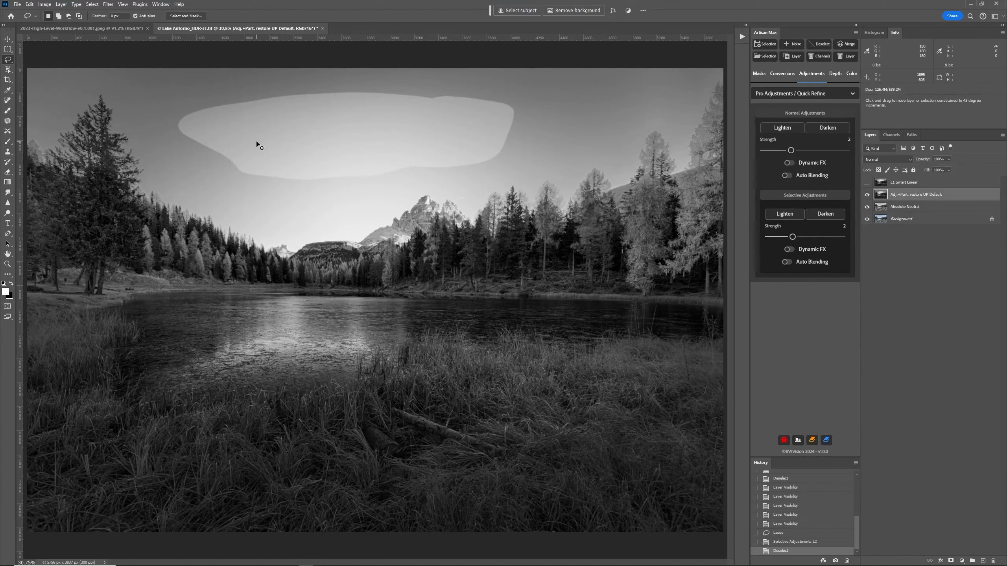
# Step: Reselect the sky area, re-enable Auto Blending for selective adjustments, revert the image to the Lasso history state, and clear the selection
pyautogui.hotkey('ctrl', 'shift', 'd')
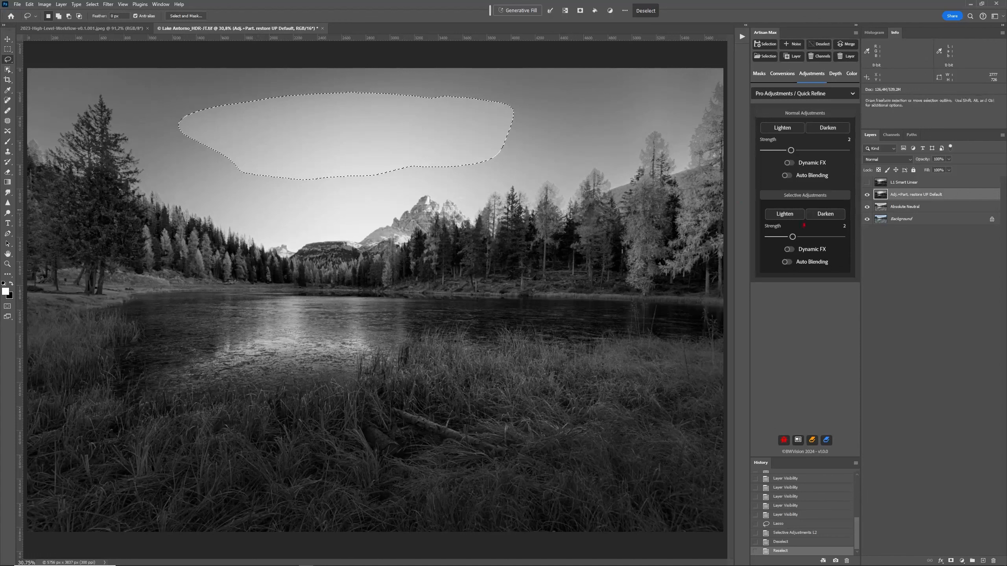
pyautogui.click(787, 263)
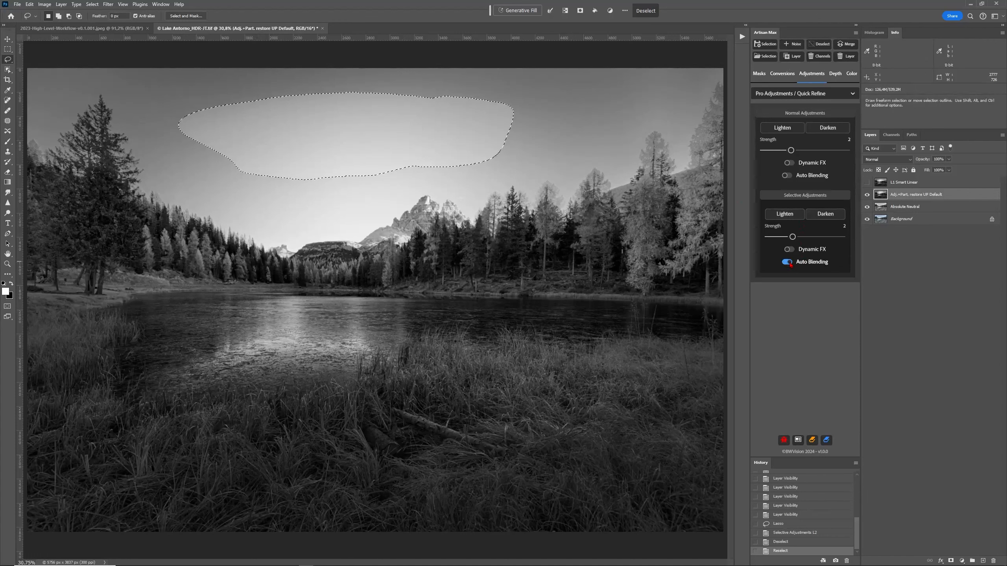
pyautogui.click(785, 524)
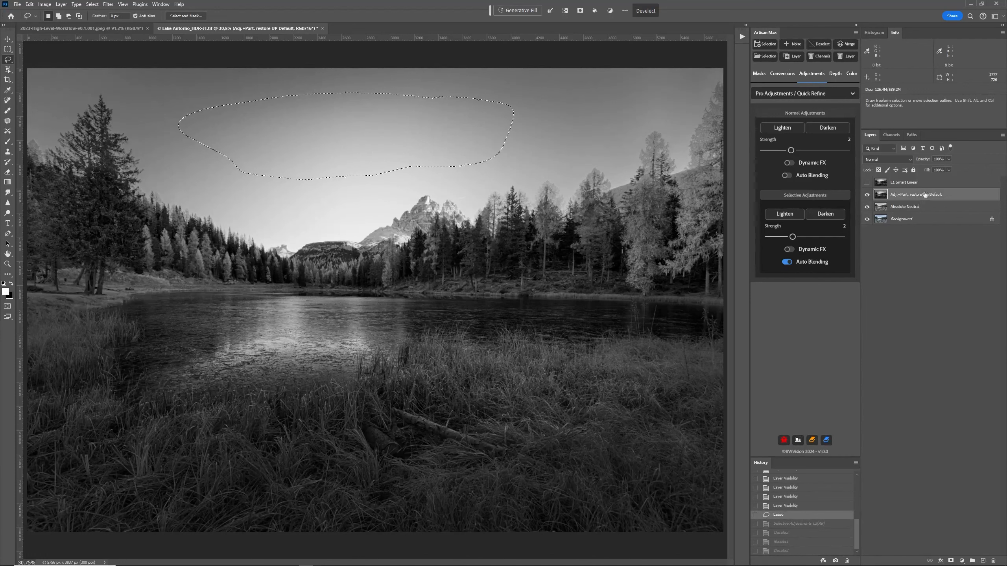
pyautogui.hotkey('ctrl', 'd')
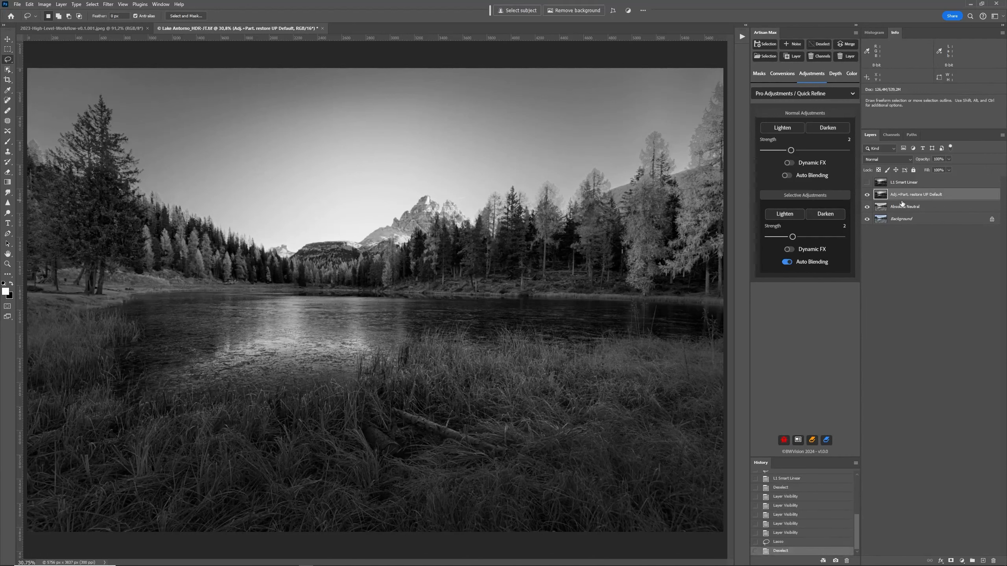
# Step: Duplicate the Adj.+Part. restore UP Default layer, look at the document's channels, and hide the duplicate
pyautogui.hotkey('ctrl', 'j')
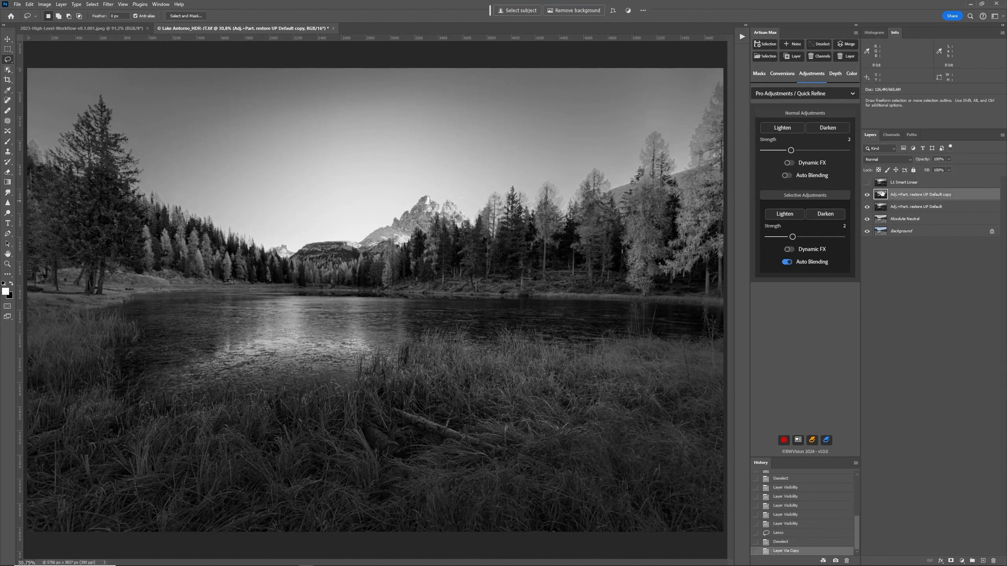
pyautogui.click(897, 137)
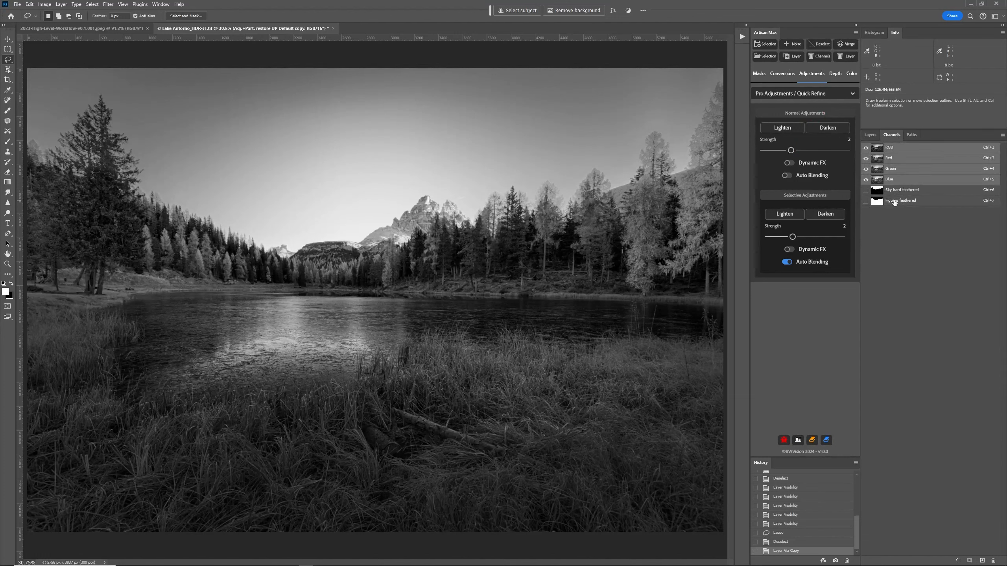
pyautogui.click(871, 135)
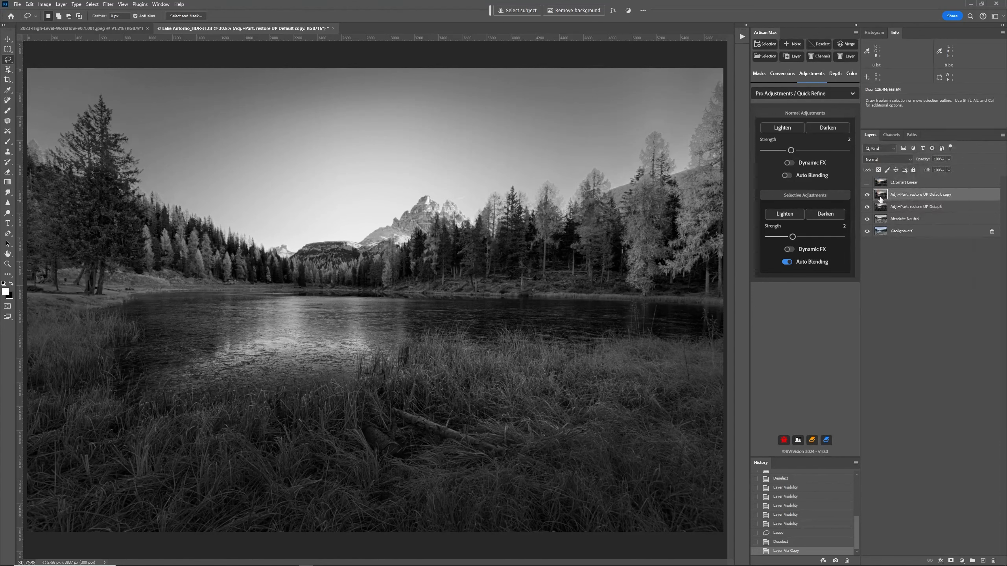
pyautogui.click(867, 194)
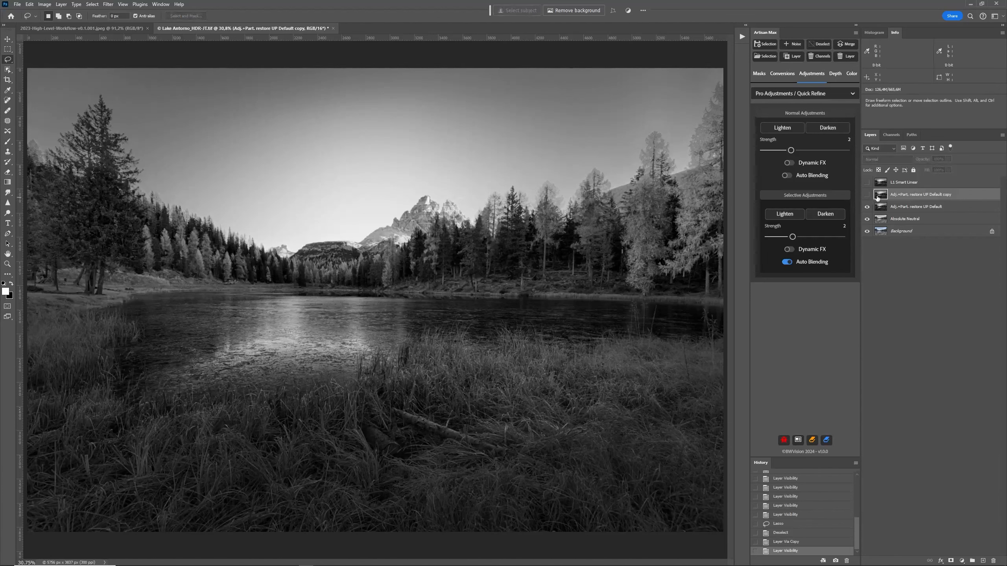
# Step: Reselect the sky area and lighten it on the duplicate layer with a Selective Adjustment at strength 1 and Auto Blending
pyautogui.hotkey('ctrl', 'shift', 'd')
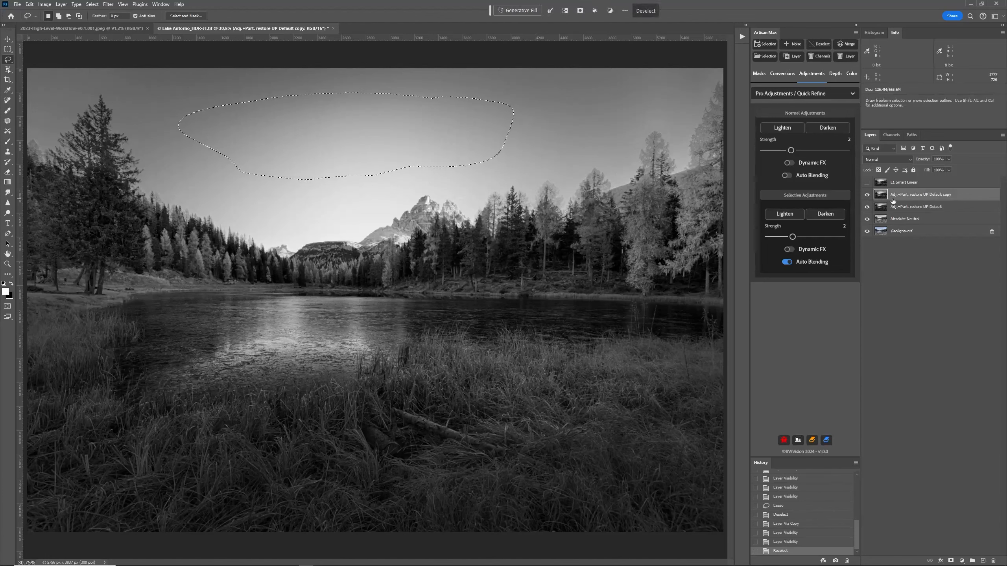
pyautogui.click(781, 237)
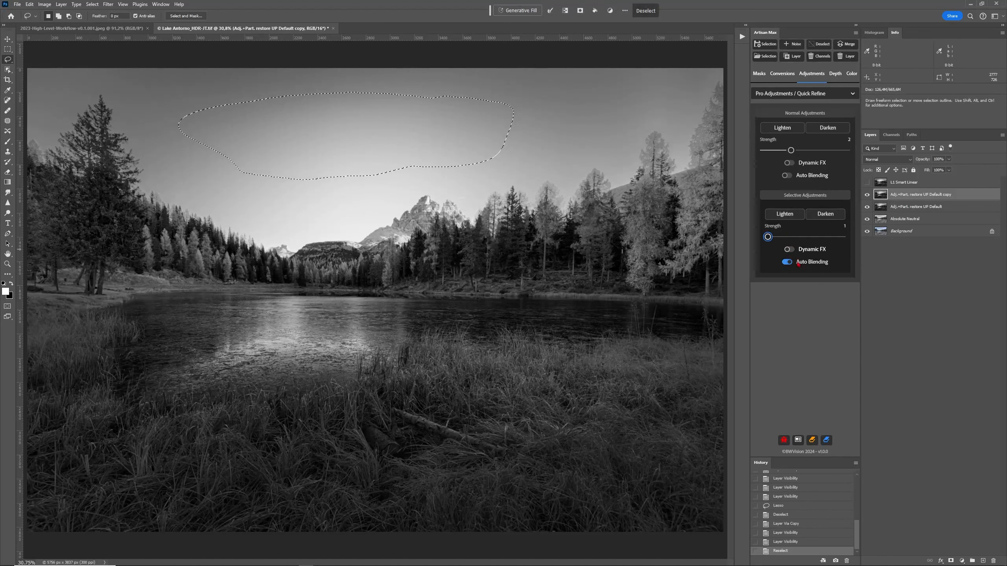
pyautogui.click(790, 218)
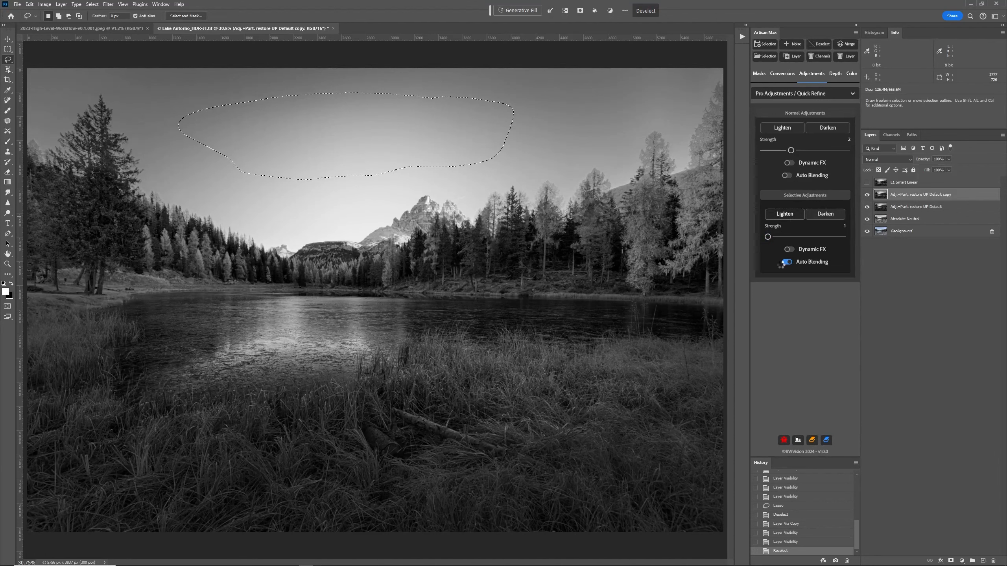
# Step: Clear the selection and compare the sky before and after by hiding and showing the duplicate layer
pyautogui.click(868, 196)
pyautogui.click(869, 196)
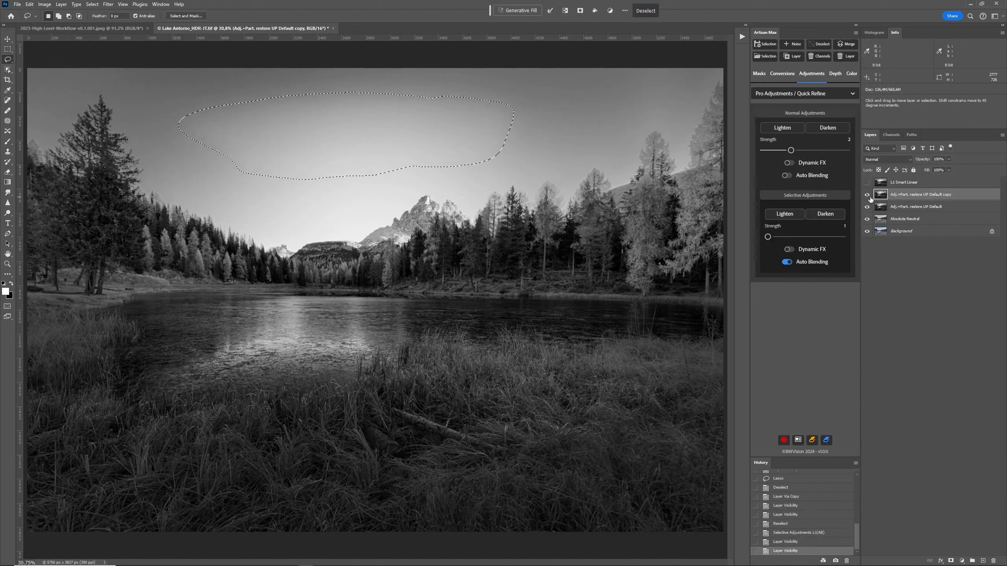
pyautogui.hotkey('ctrl', 'd')
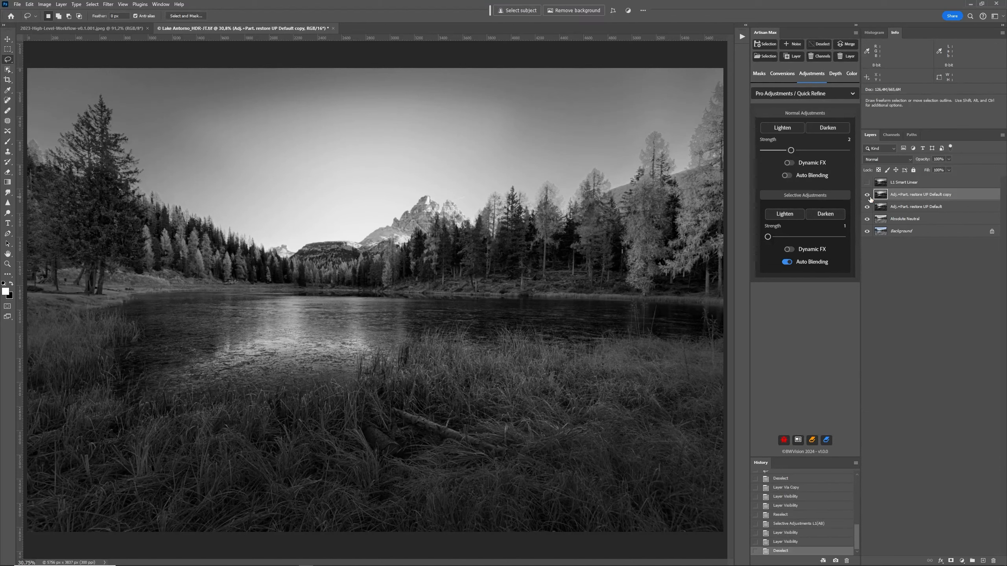
pyautogui.click(869, 196)
pyautogui.click(868, 196)
pyautogui.click(869, 196)
pyautogui.click(869, 196)
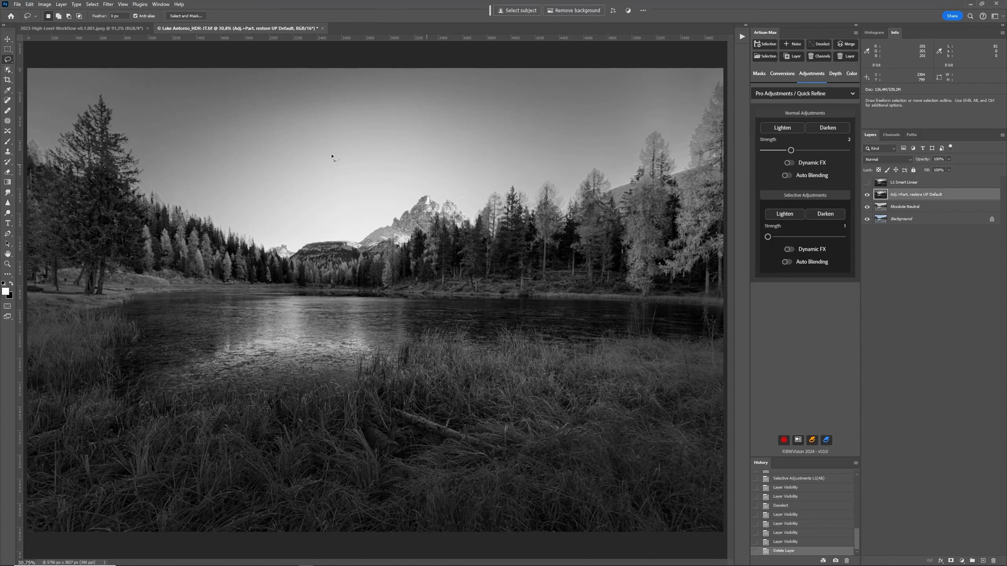
# Step: Marquee-select a rectangle about 2444 by 589 px in the upper sky, clear the selection, and duplicate the Adj.+Part. restore UP Default layer
pyautogui.click(8, 50)
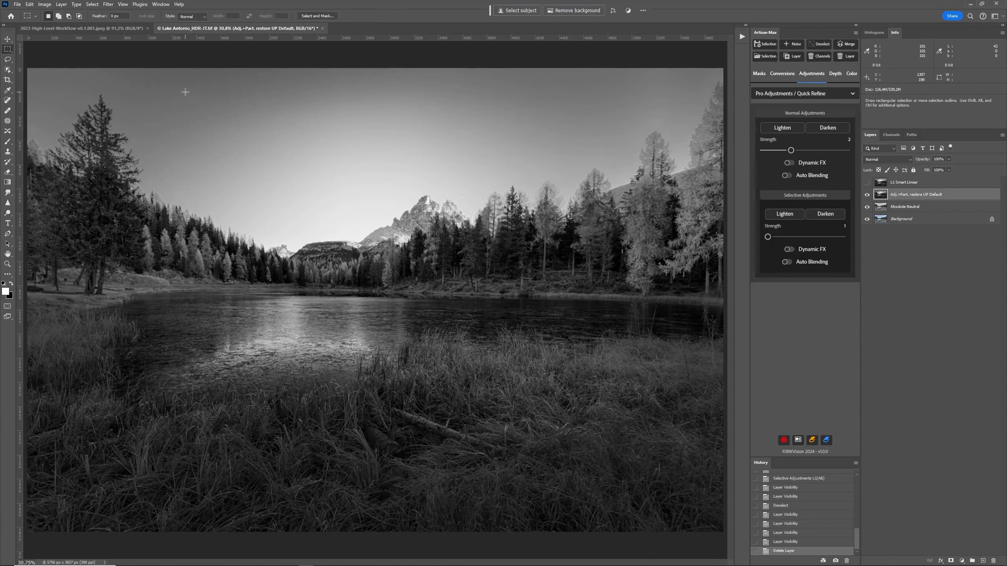
pyautogui.moveTo(183, 88); pyautogui.dragTo(478, 159)
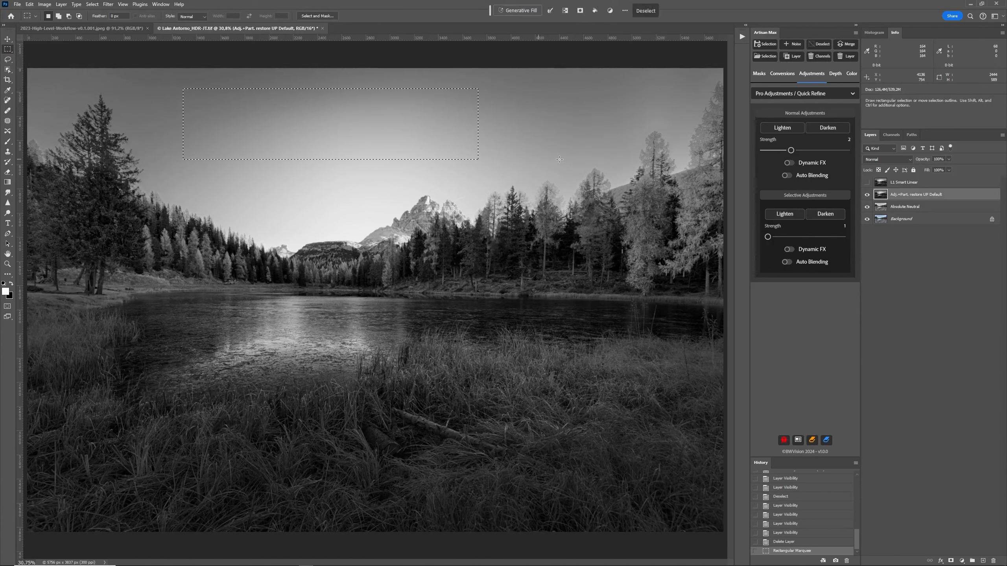
pyautogui.click(581, 153)
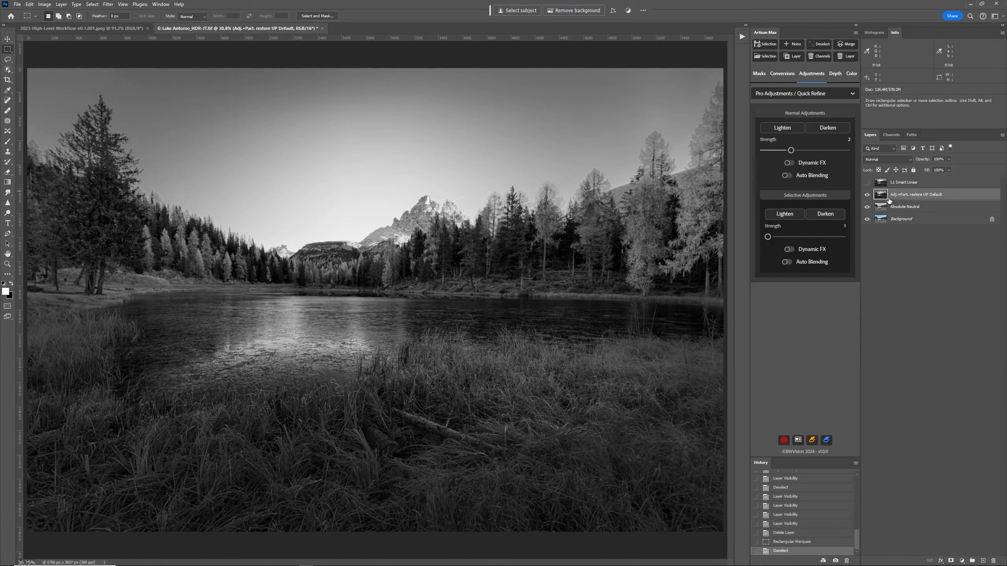
pyautogui.hotkey('ctrl', 'j')
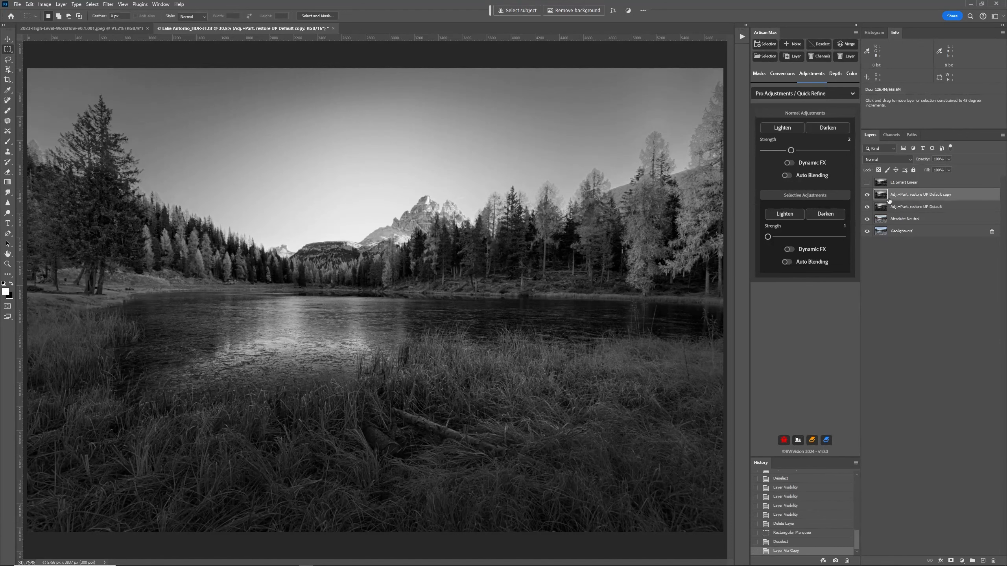
# Step: Reselect the sky rectangle, lighten it on the duplicate with a Selective Adjustment at strength 2, and compare before and after
pyautogui.hotkey('ctrl', 'shift', 'd')
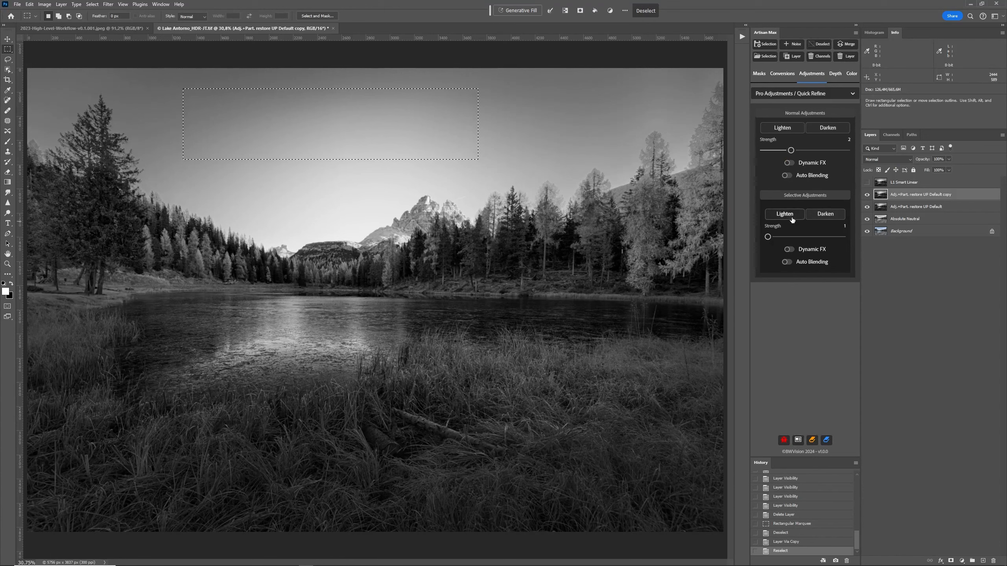
pyautogui.click(789, 237)
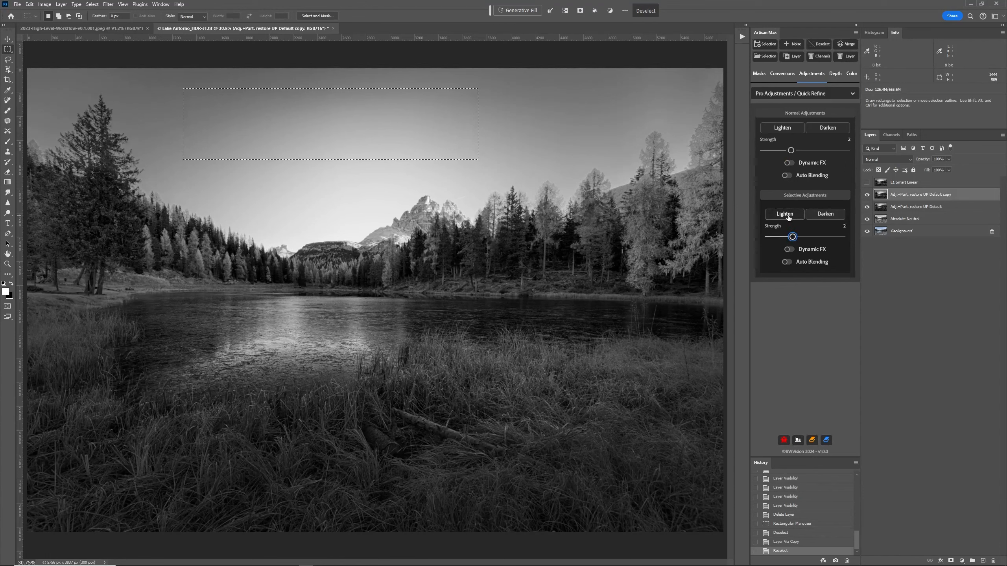
pyautogui.click(788, 216)
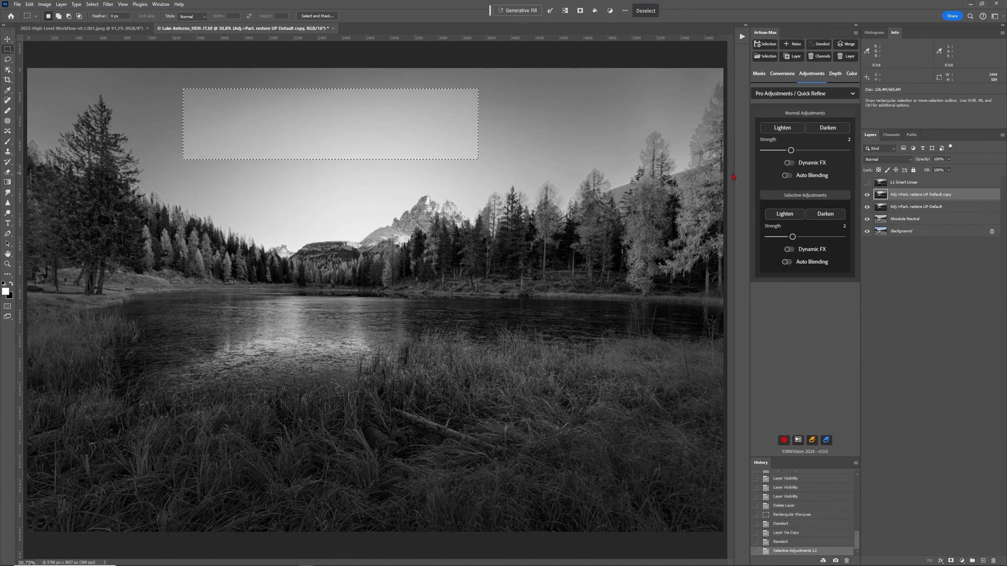
pyautogui.click(867, 195)
pyautogui.click(867, 196)
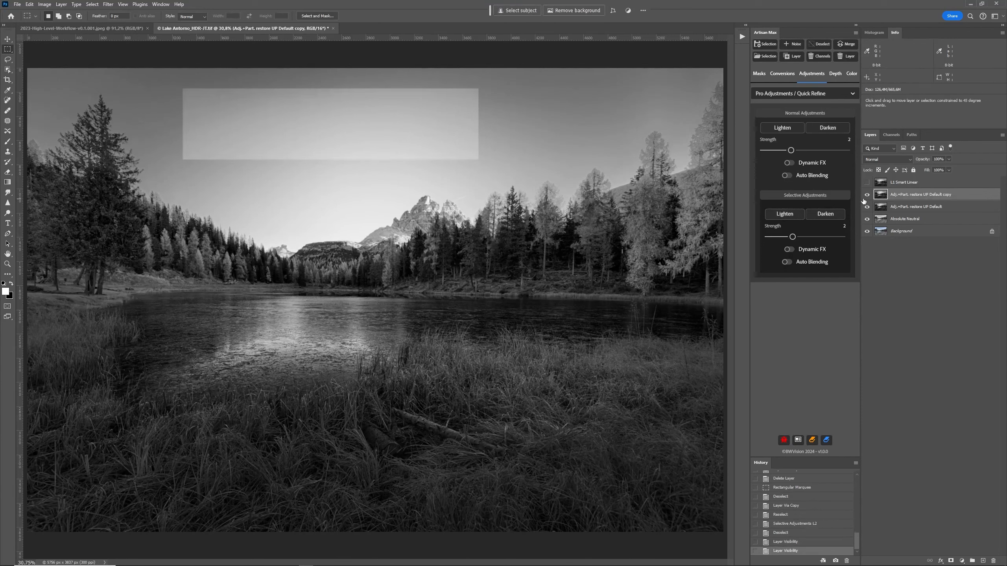
# Step: Reselect the rectangle, restore the original tones upward, downward, leftward and rightward at range 2 to soften its edges, and clear the selection
pyautogui.hotkey('ctrl', 'shift', 'd')
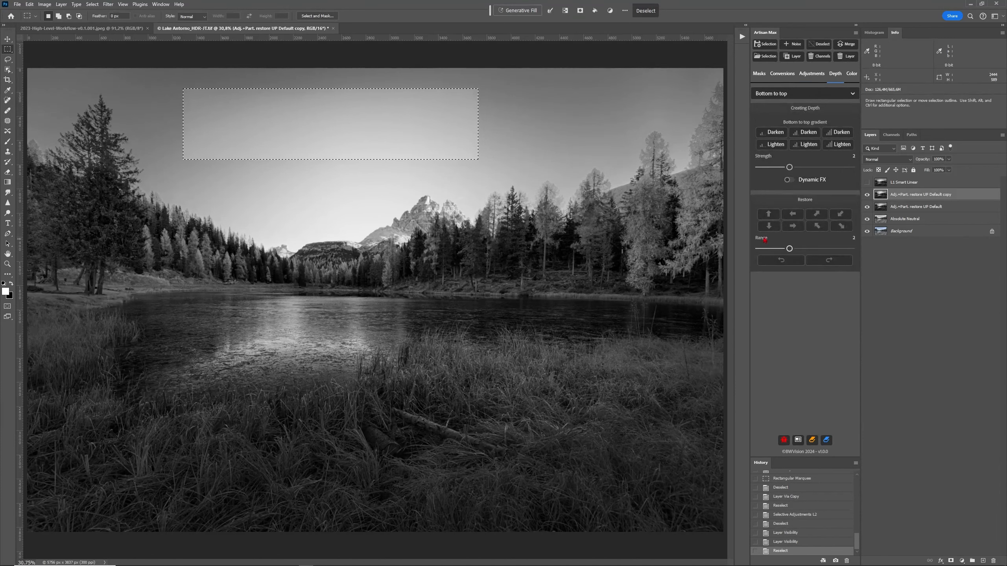
pyautogui.click(769, 218)
pyautogui.click(769, 226)
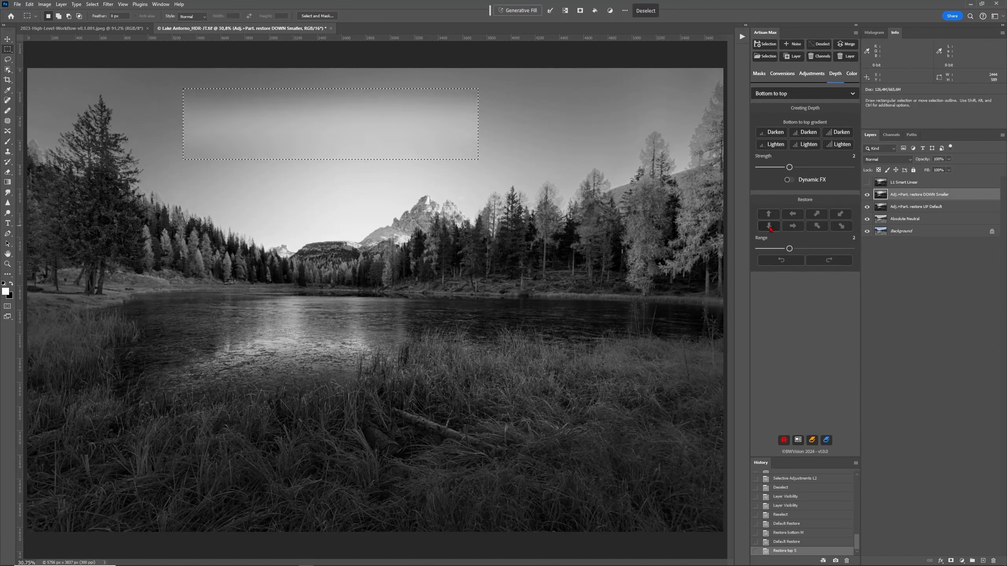
pyautogui.click(794, 219)
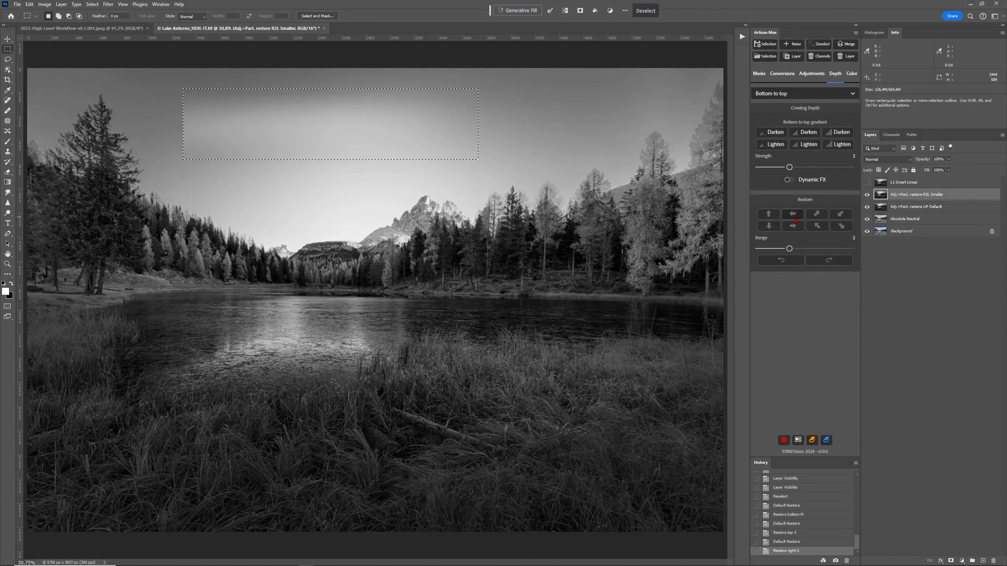
pyautogui.click(794, 228)
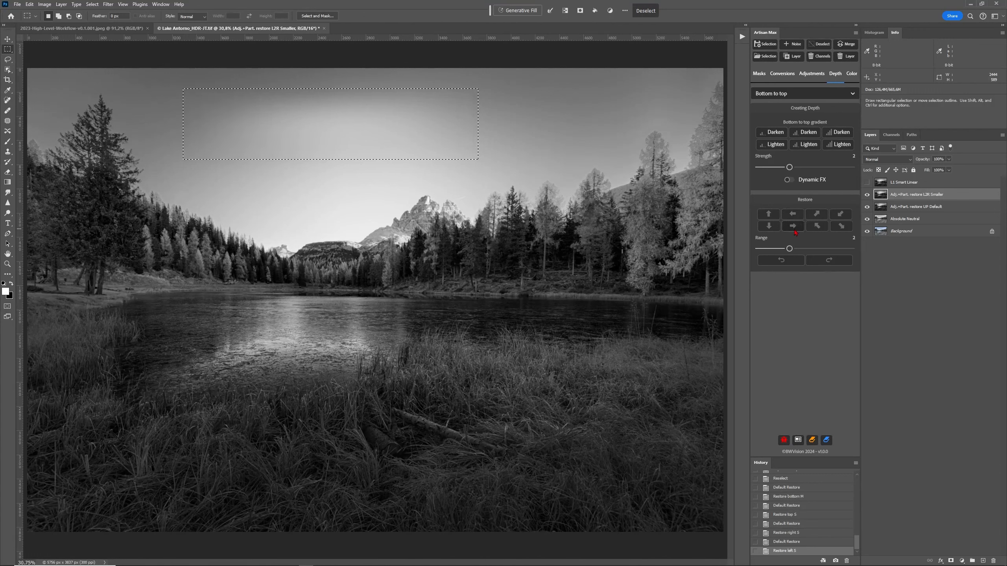
pyautogui.hotkey('ctrl', 'd')
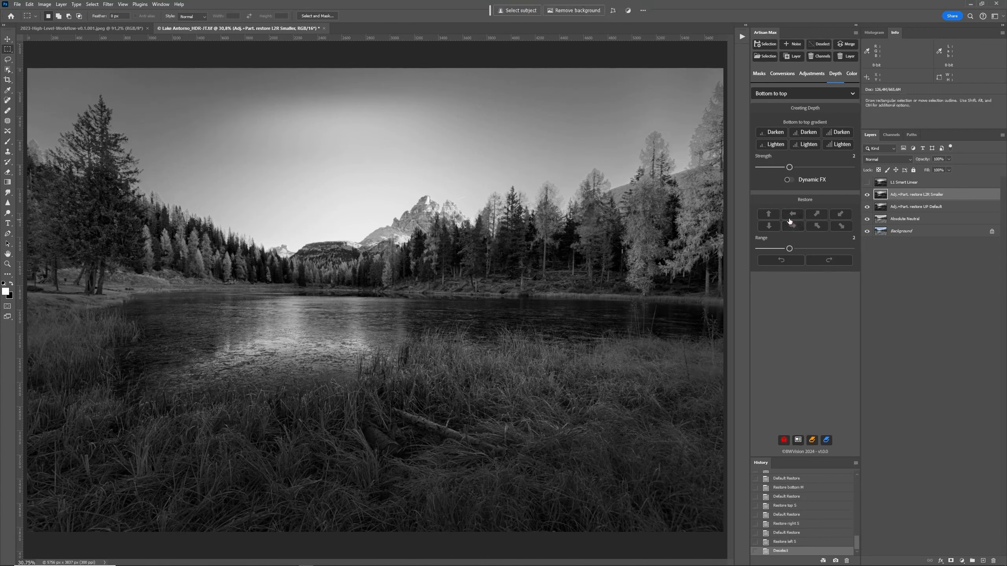
# Step: Compare the sky before and after the directional restores by hiding and showing the duplicate layer
pyautogui.click(867, 194)
pyautogui.click(867, 195)
pyautogui.click(867, 195)
pyautogui.click(868, 195)
# Step: Lasso a broad sky area about 4059 by 1427 px above the mountains and trees, and clear the selection
pyautogui.click(8, 60)
pyautogui.moveTo(261, 93)
pyautogui.mouseDown()
pyautogui.moveTo(225, 88)
pyautogui.moveTo(135, 109)
pyautogui.moveTo(240, 213)
pyautogui.moveTo(292, 237)
pyautogui.moveTo(341, 230)
pyautogui.moveTo(413, 185)
pyautogui.moveTo(469, 200)
pyautogui.moveTo(496, 178)
pyautogui.moveTo(616, 152)
pyautogui.moveTo(619, 92)
pyautogui.moveTo(395, 66)
pyautogui.moveTo(245, 83)
pyautogui.mouseUp()
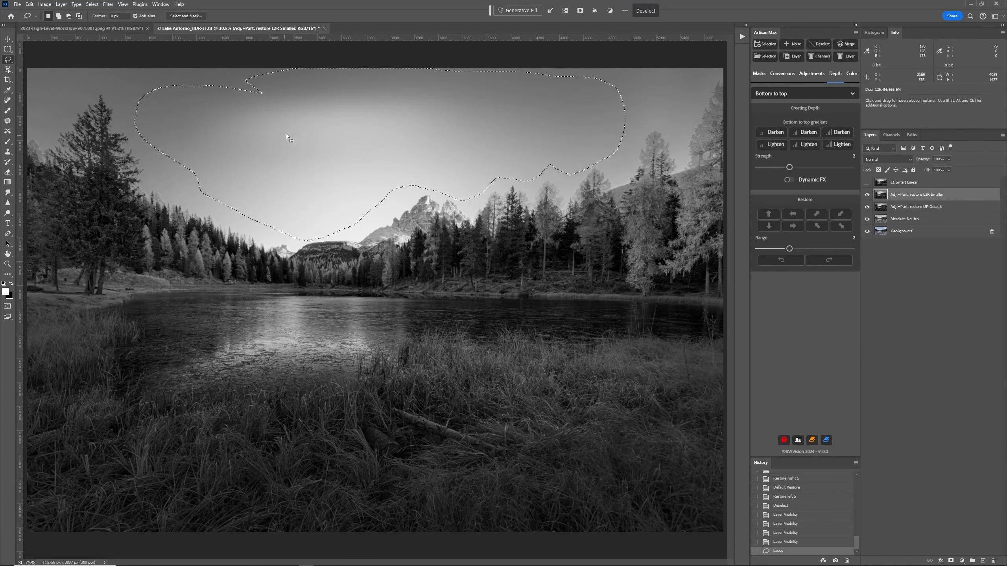
pyautogui.click(372, 144)
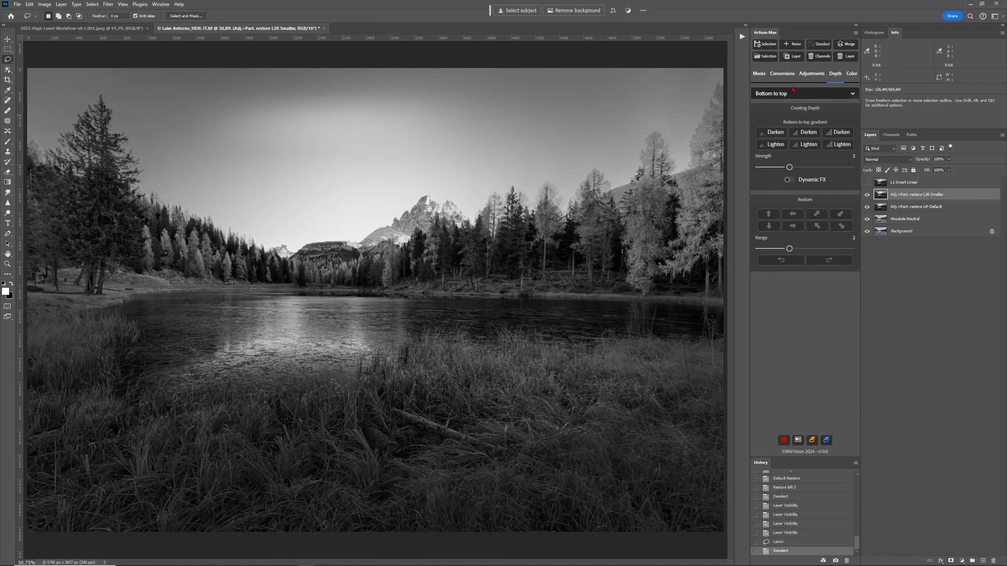
# Step: Review Artisan Max's Pro Adjustments / Quick Refine, Advanced Adjustments, Micro Zone Adjustments and Depth options, ending on Pro Adjustments / Quick Refine
pyautogui.click(811, 74)
pyautogui.click(800, 98)
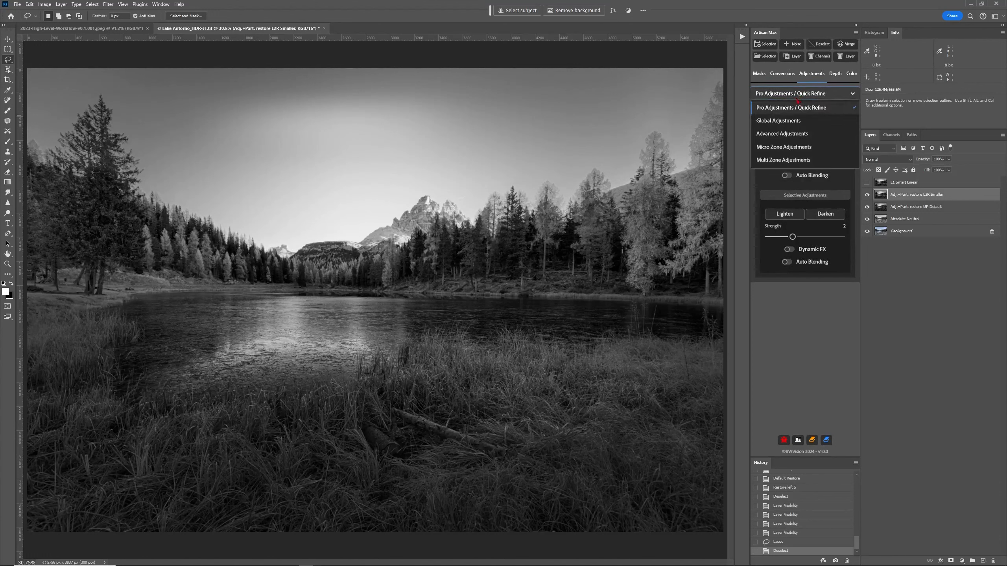
pyautogui.click(789, 134)
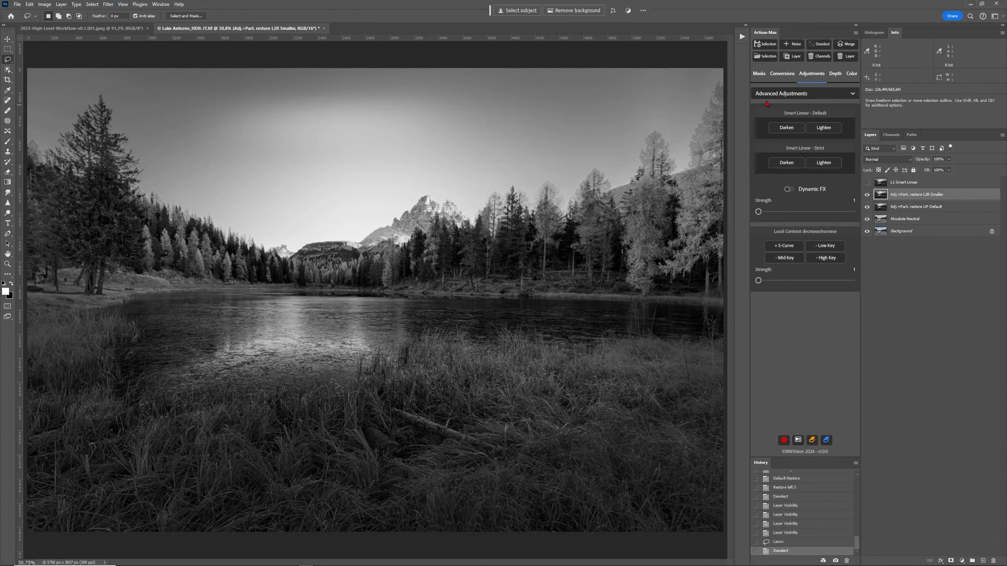
pyautogui.click(786, 95)
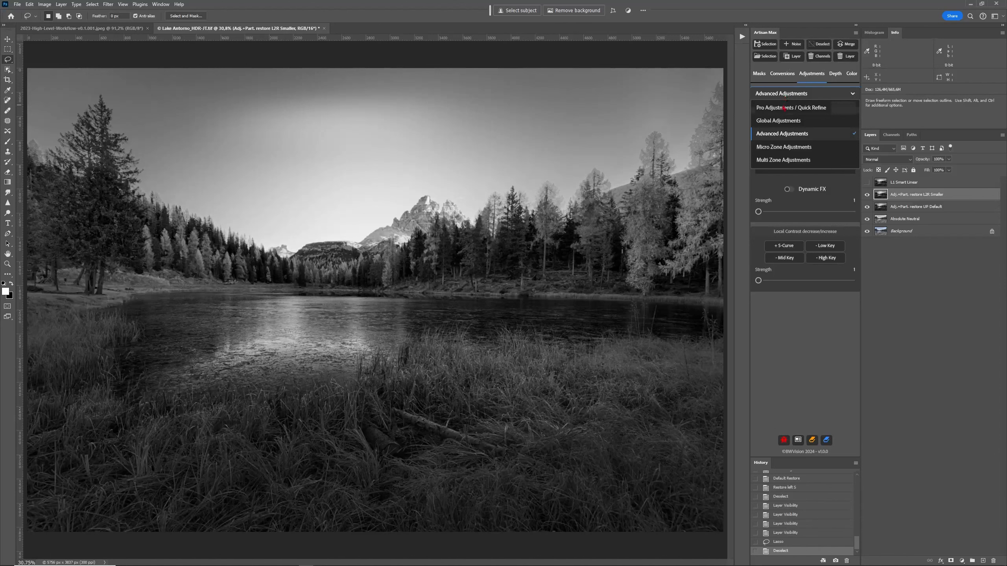
pyautogui.click(782, 108)
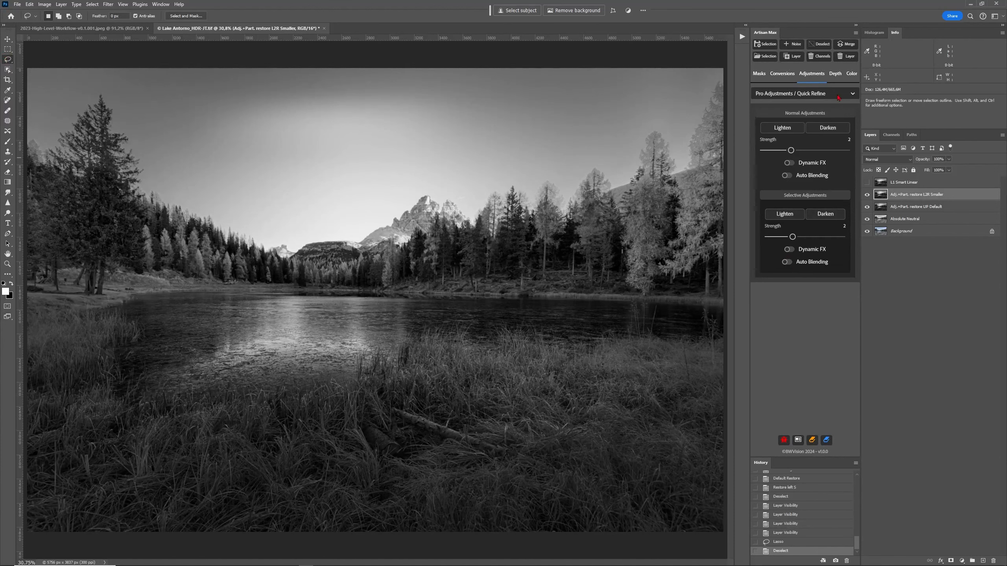
pyautogui.click(835, 74)
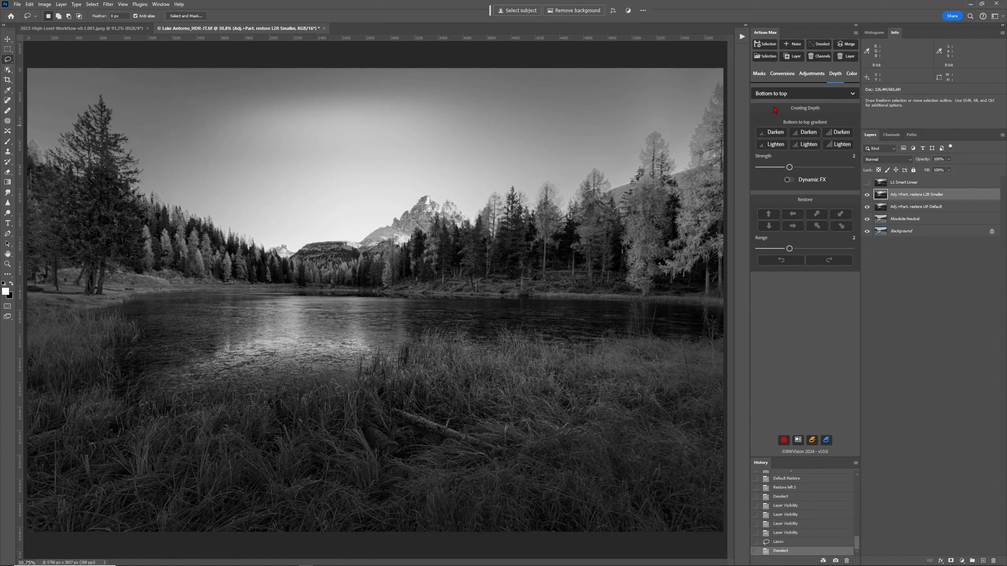
pyautogui.click(811, 75)
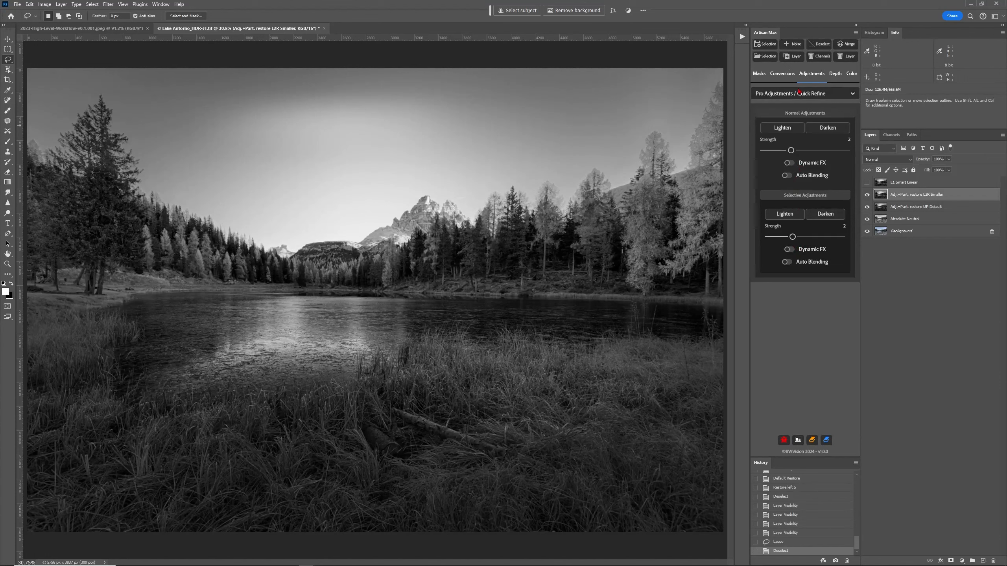
pyautogui.click(822, 94)
pyautogui.click(782, 133)
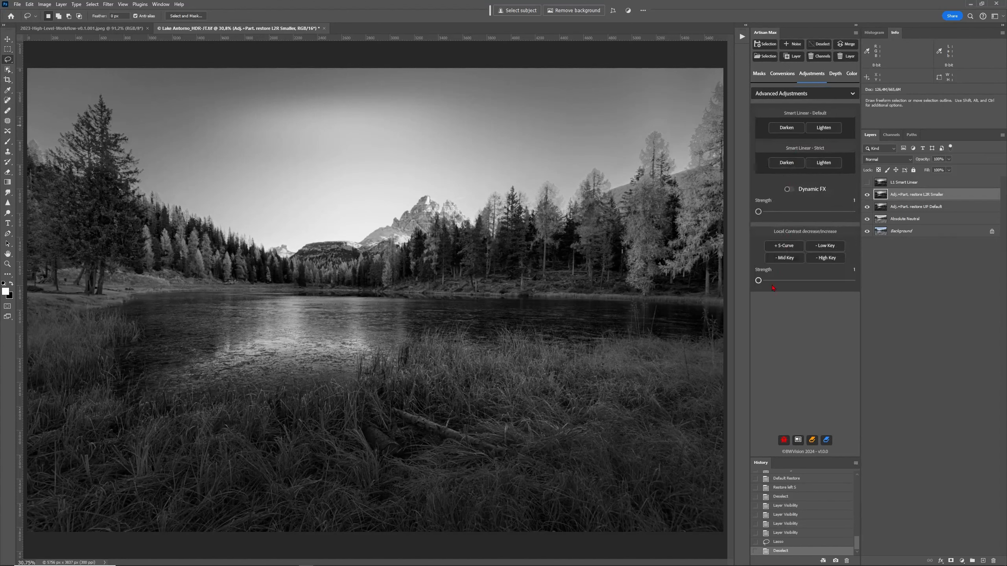
pyautogui.click(834, 74)
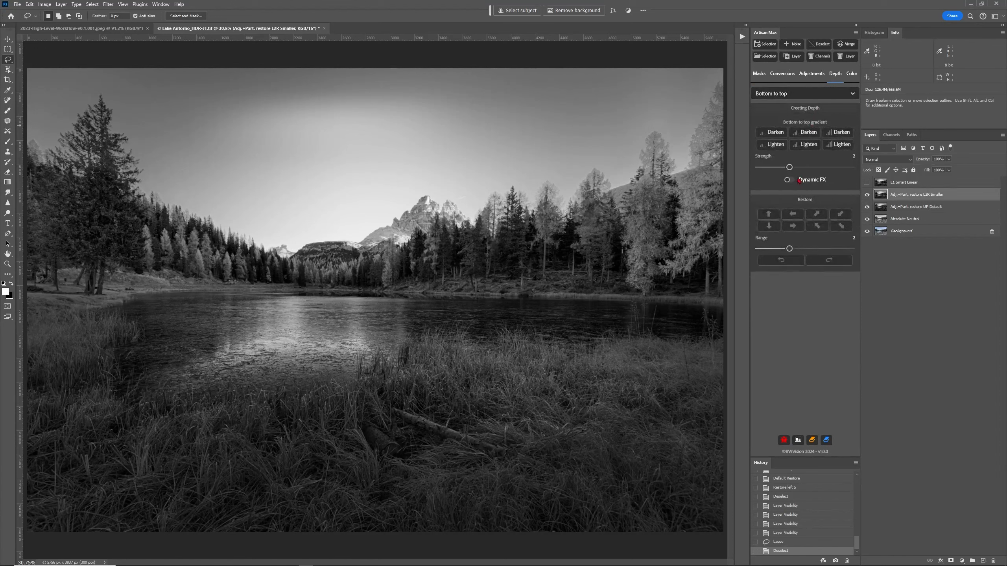
pyautogui.click(817, 76)
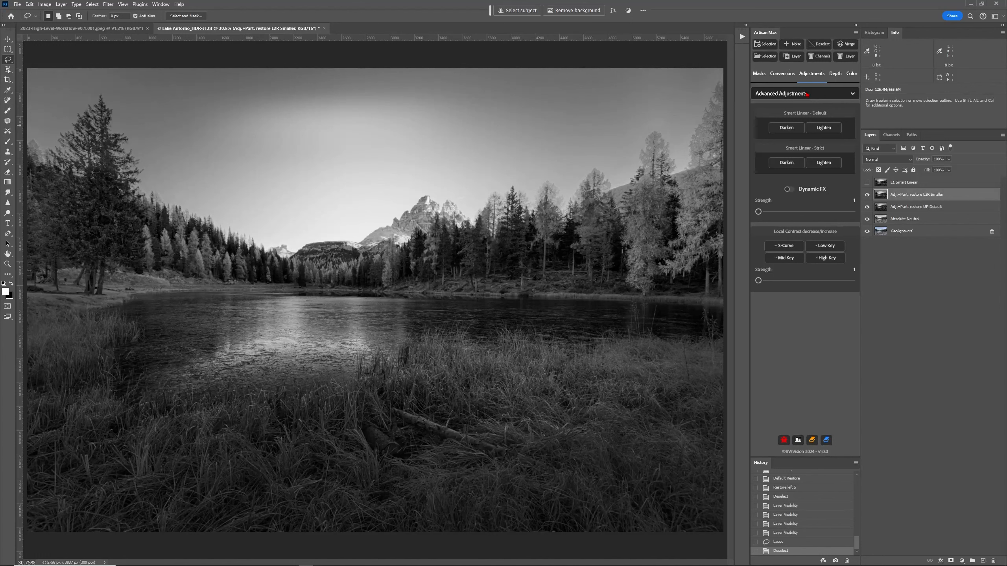
pyautogui.click(806, 93)
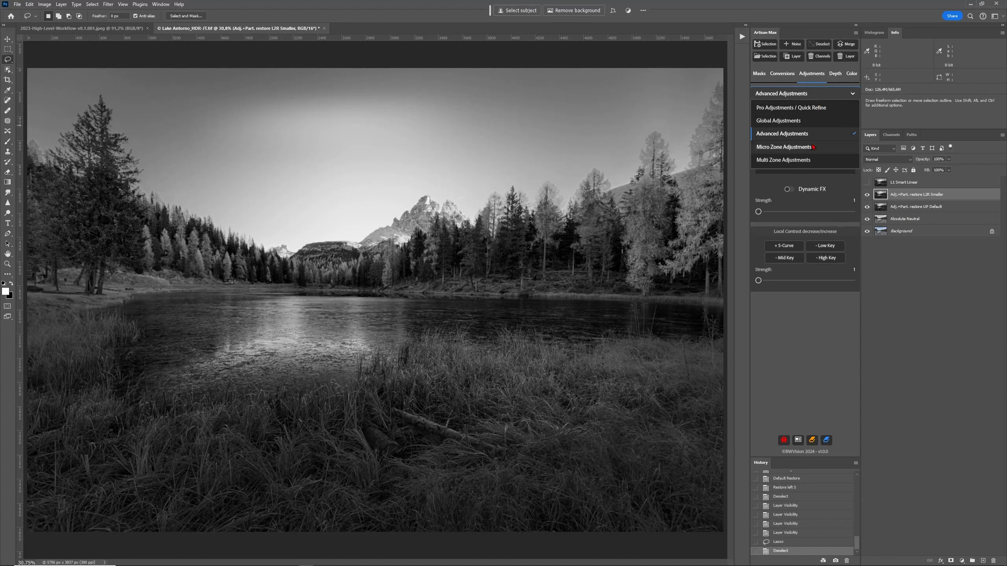
pyautogui.click(784, 147)
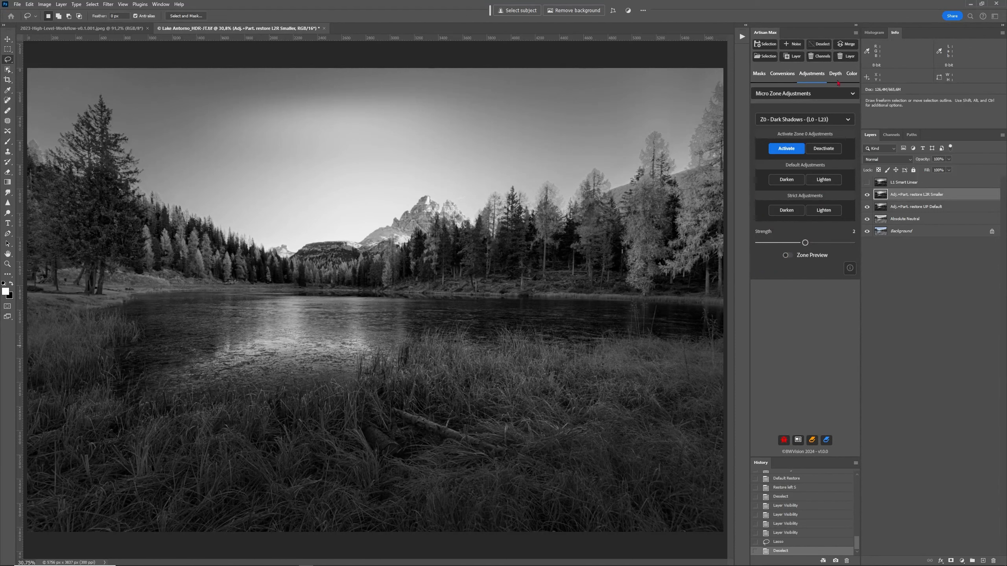
pyautogui.click(805, 91)
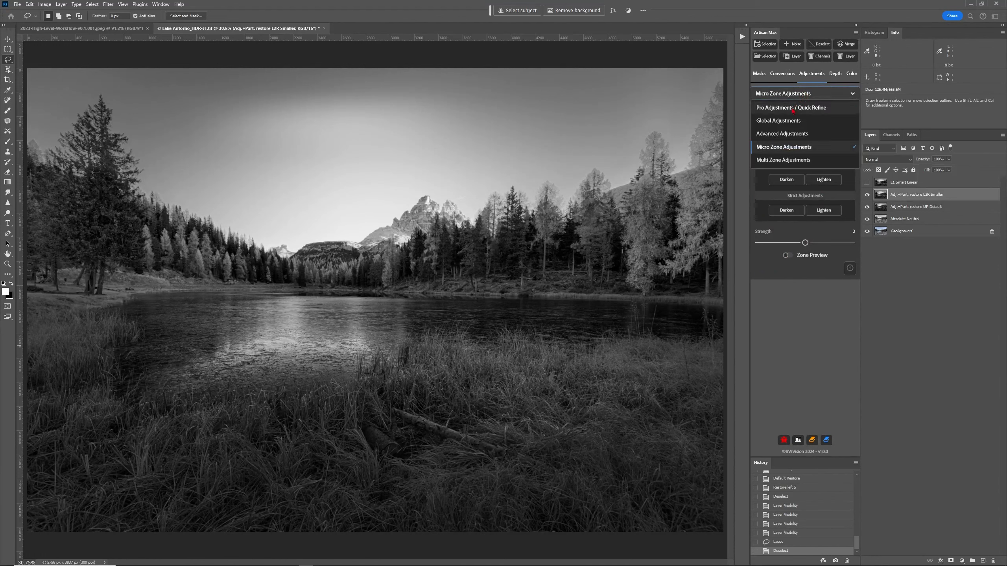
pyautogui.click(793, 110)
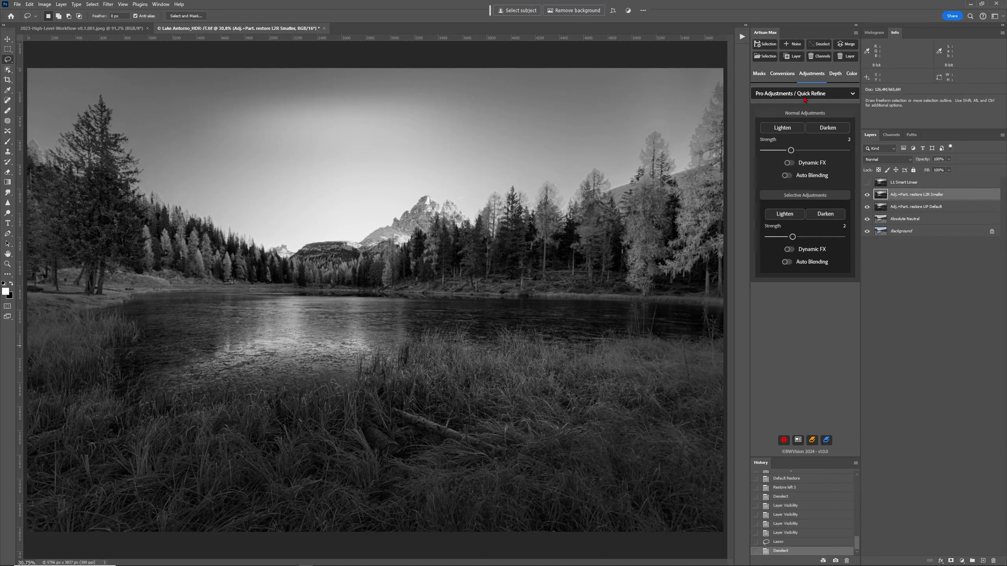
# Step: Compare the sky with the adjusted duplicate layer hidden and shown, and delete that layer
pyautogui.click(867, 194)
pyautogui.click(867, 195)
pyautogui.moveTo(889, 197); pyautogui.dragTo(996, 562)
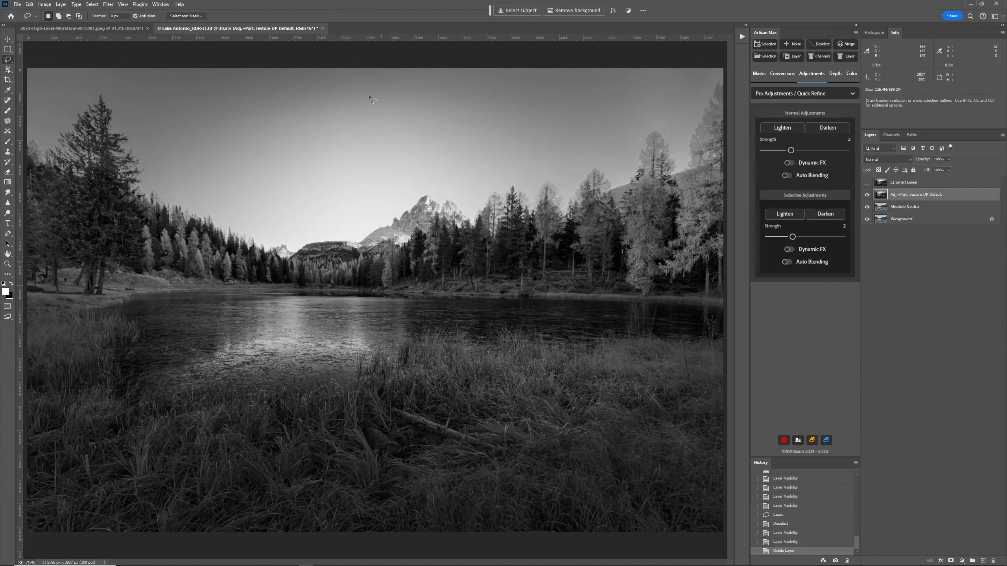
# Step: Enable Auto Blending and Dynamic FX for the Selective Adjustments
pyautogui.click(787, 262)
pyautogui.click(790, 249)
pyautogui.click(817, 273)
# Step: Lasso a sky area about 2589 by 862 px above the mountains and lighten it with a Selective Adjustment at strength 1
pyautogui.moveTo(432, 113)
pyautogui.mouseDown()
pyautogui.moveTo(241, 121)
pyautogui.moveTo(194, 156)
pyautogui.moveTo(259, 201)
pyautogui.moveTo(453, 168)
pyautogui.moveTo(504, 135)
pyautogui.moveTo(434, 113)
pyautogui.mouseUp()
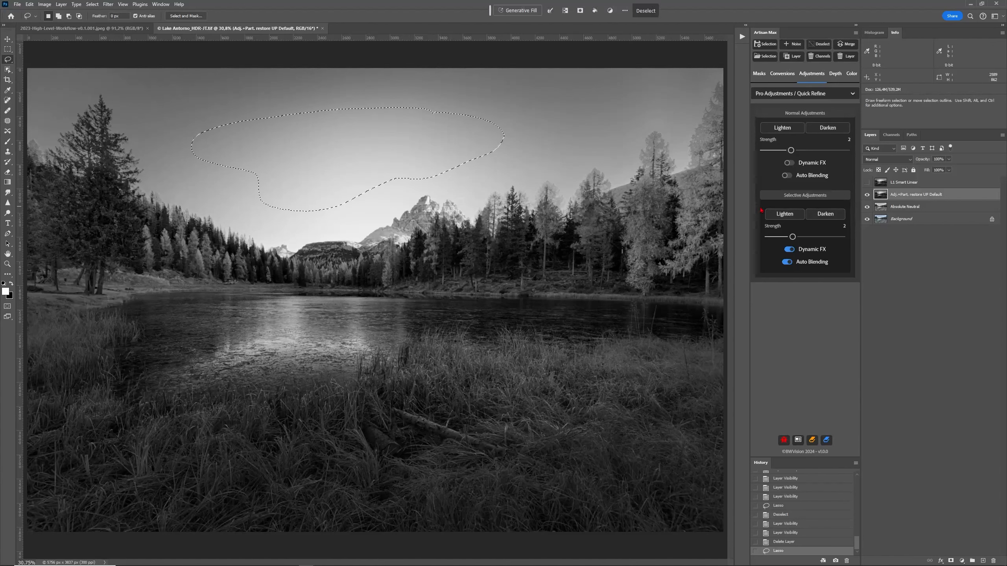
pyautogui.click(769, 237)
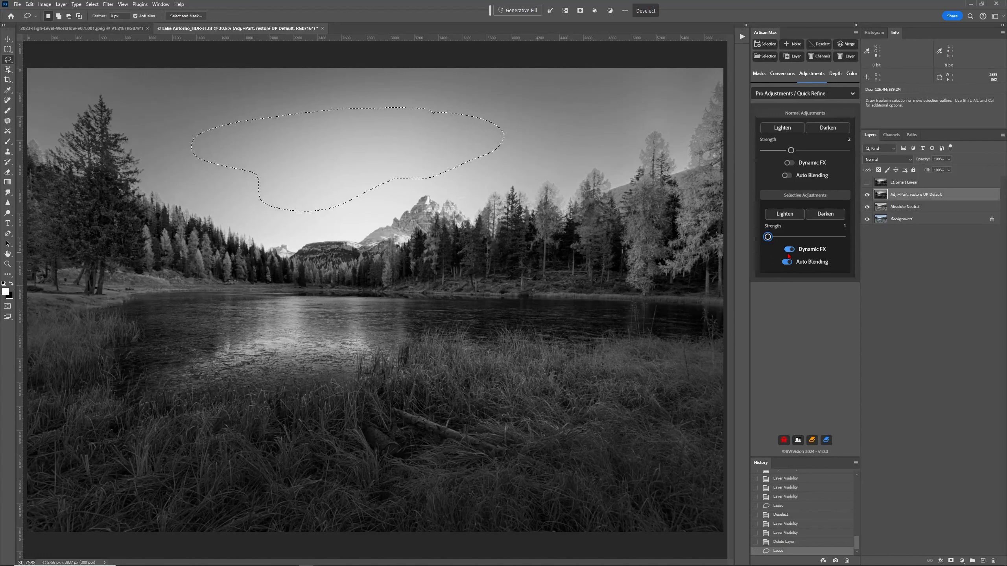
pyautogui.click(781, 215)
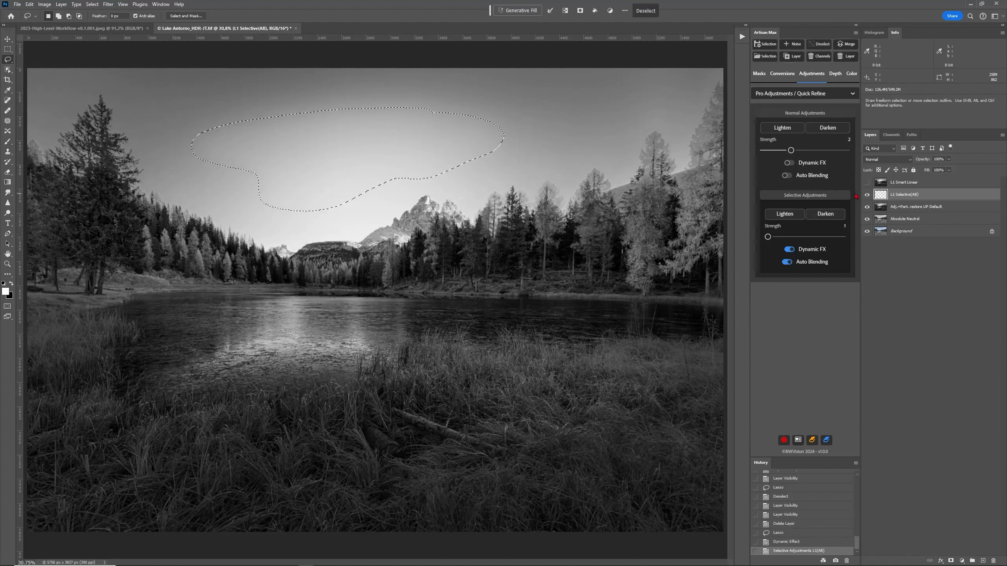
# Step: Compare the sky with the new selective layer hidden and shown, inspect it without the selection outline, and reselect the area
pyautogui.click(867, 195)
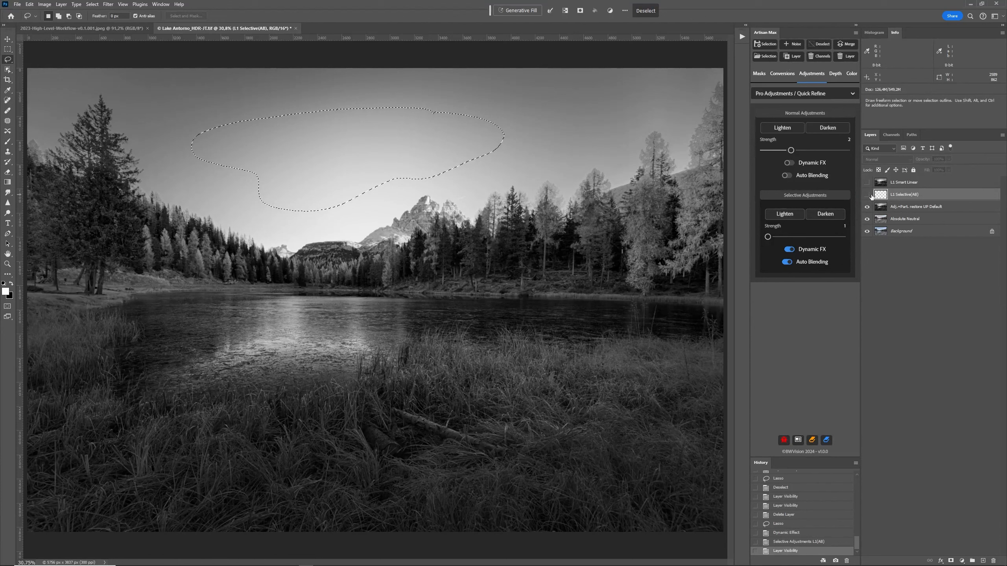
pyautogui.click(867, 194)
pyautogui.hotkey('ctrl', 'd')
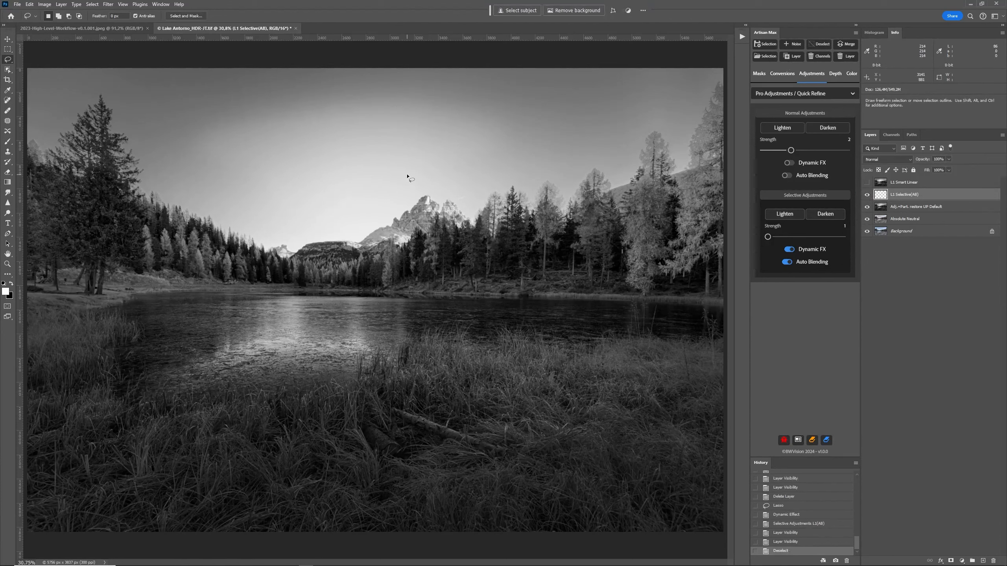
pyautogui.hotkey('ctrl', 'shift', 'd')
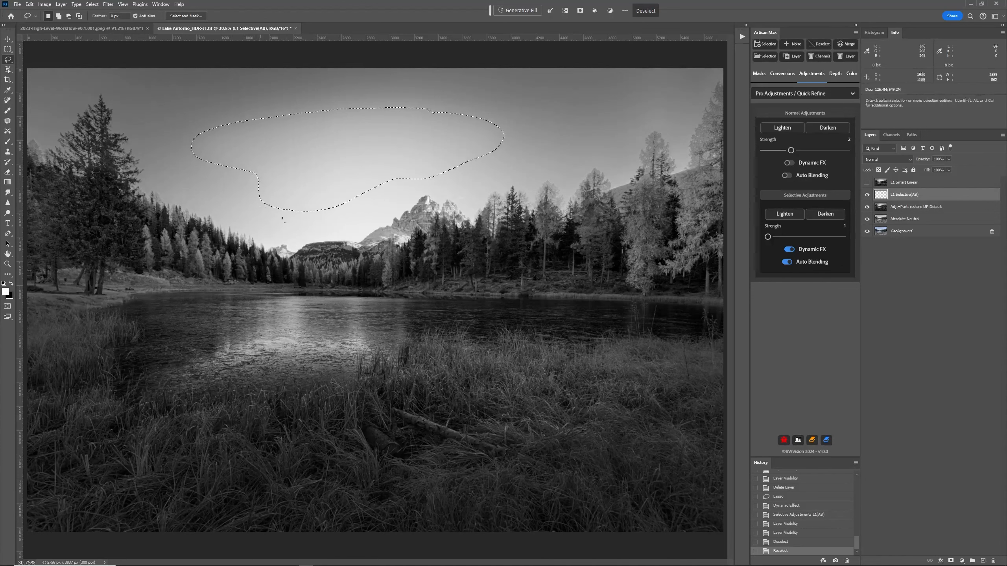
pyautogui.click(29, 4)
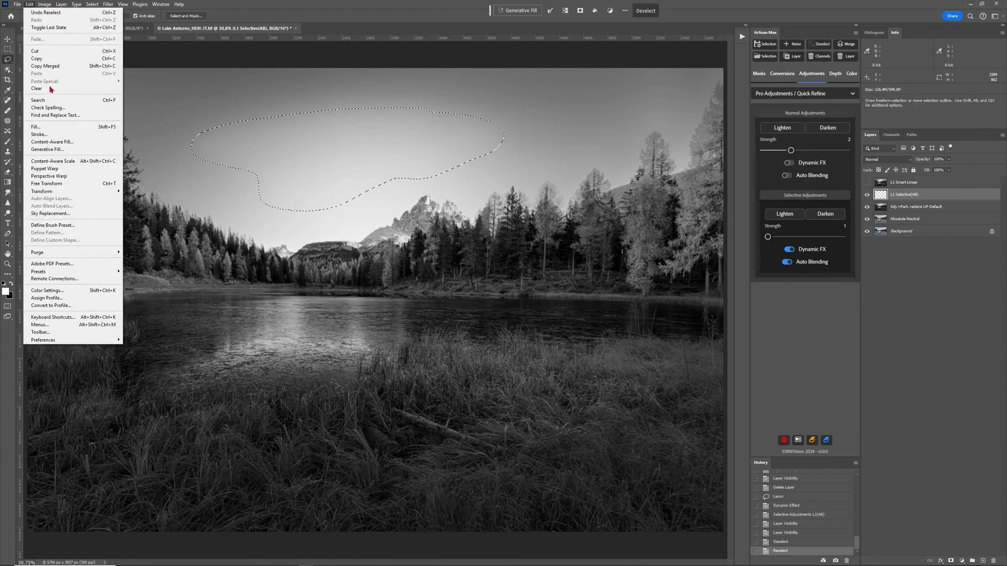
pyautogui.click(60, 183)
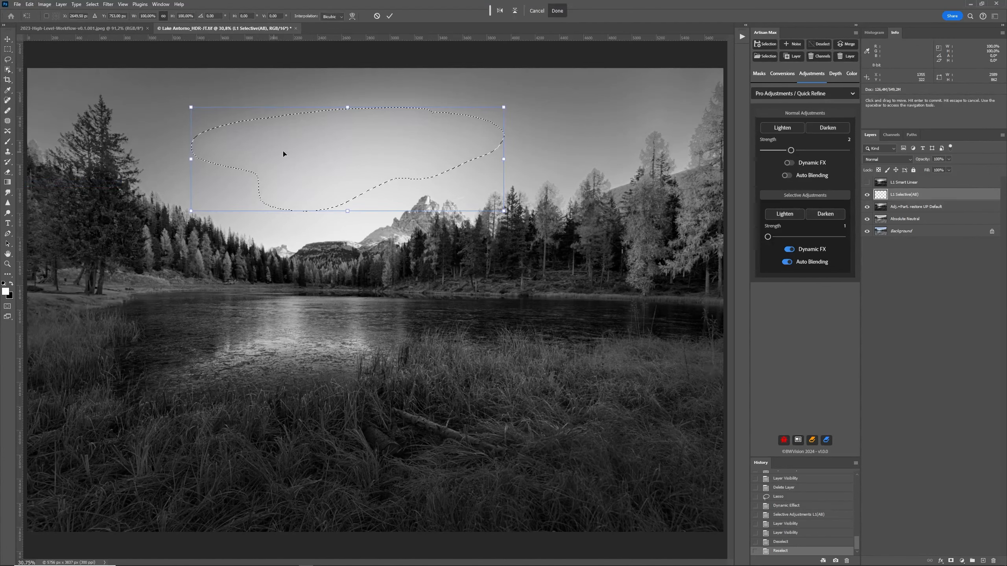
pyautogui.moveTo(283, 154); pyautogui.dragTo(323, 141)
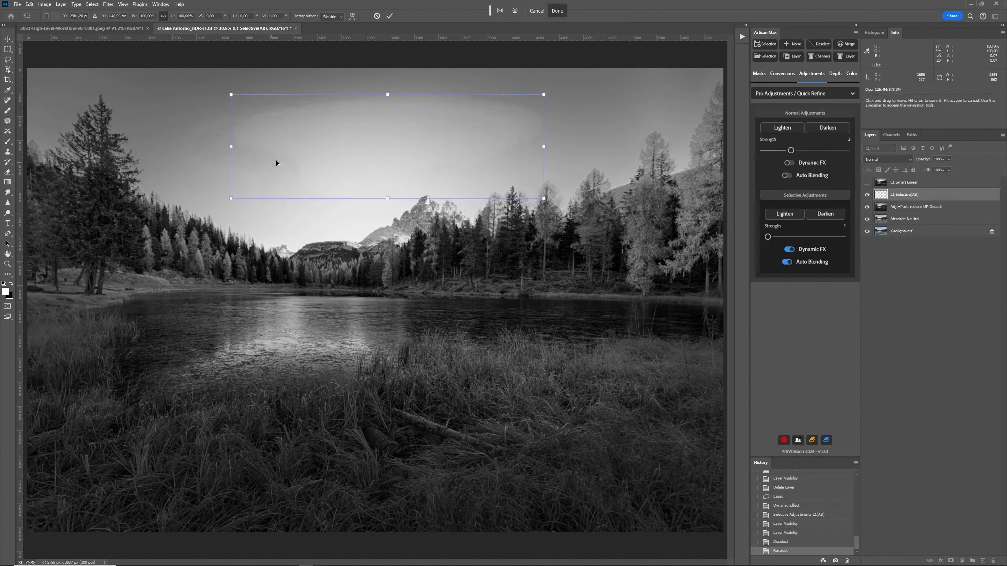
pyautogui.click(377, 16)
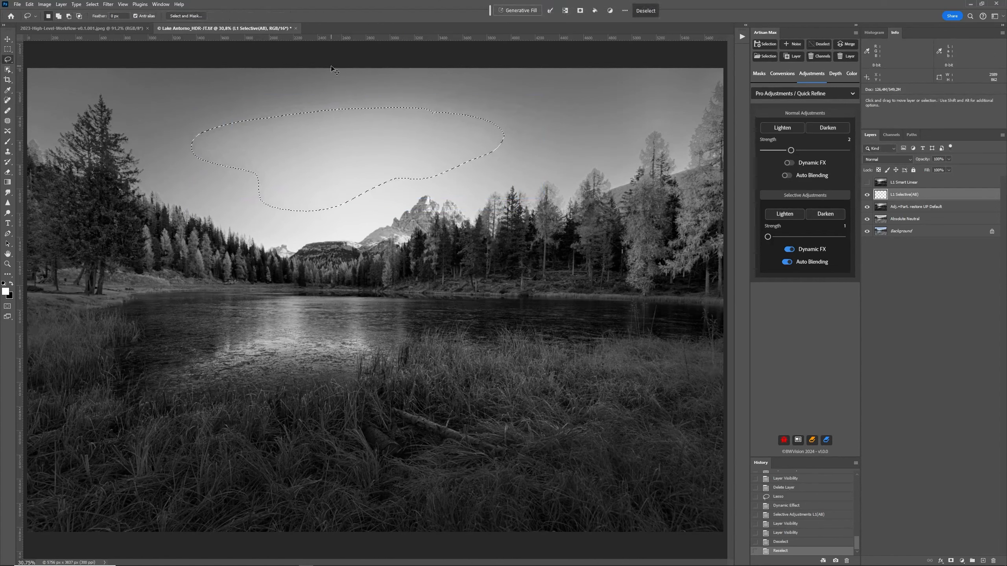
# Step: Clear the selection and free-transform the lightening layer, moving it down and left so it lies over the mountains
pyautogui.hotkey('ctrl', 'd')
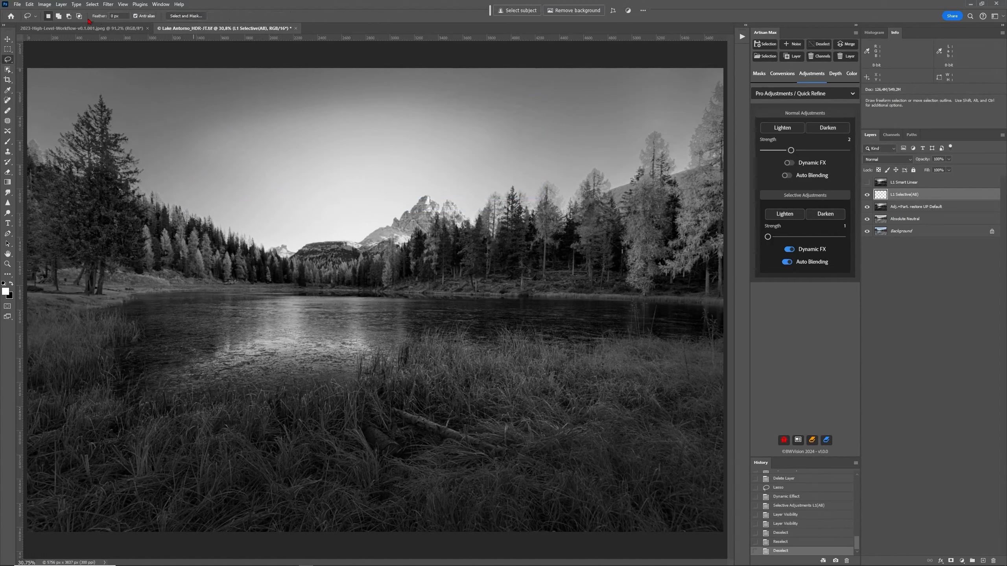
pyautogui.click(32, 4)
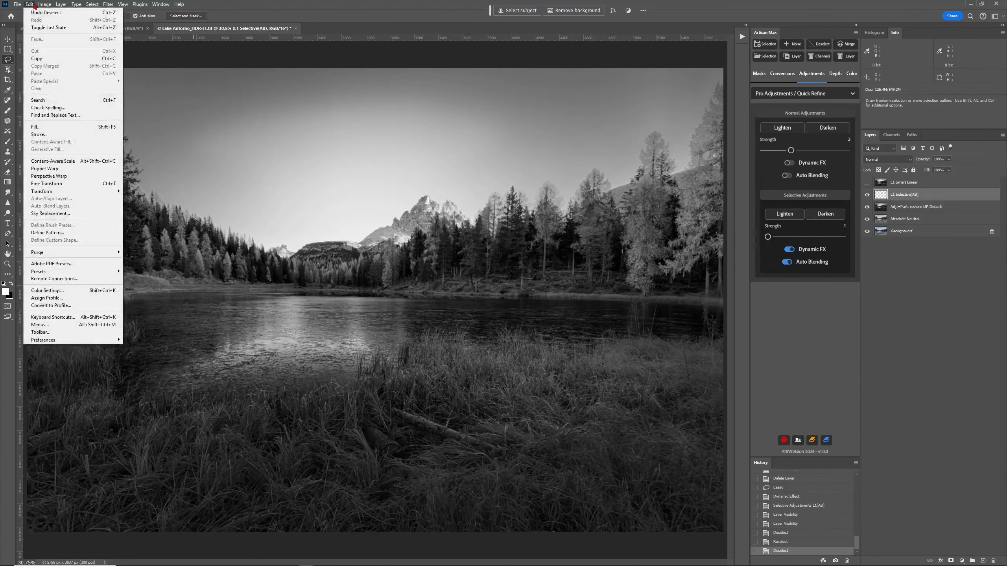
pyautogui.click(59, 185)
pyautogui.moveTo(284, 176); pyautogui.dragTo(268, 220)
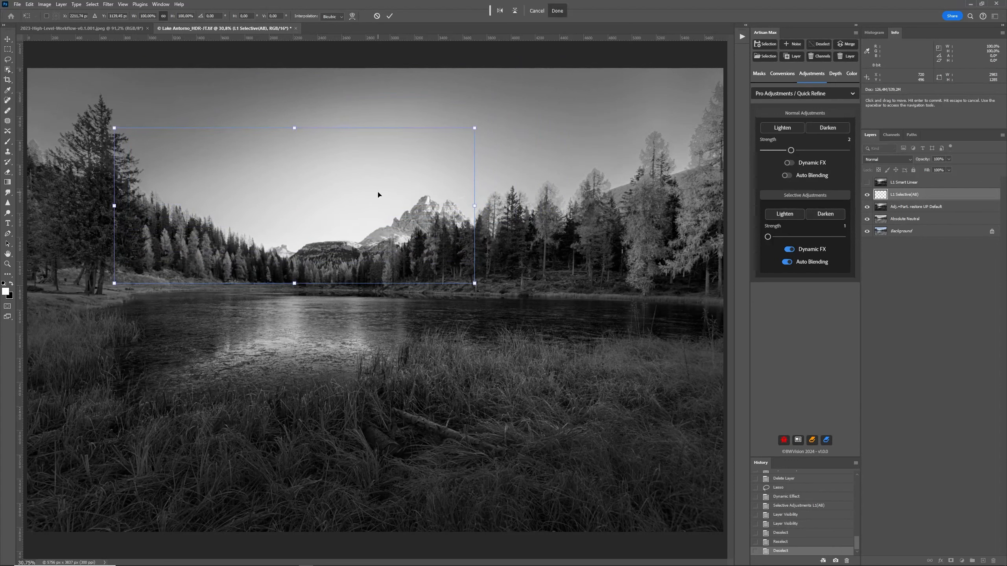
pyautogui.press('Return')
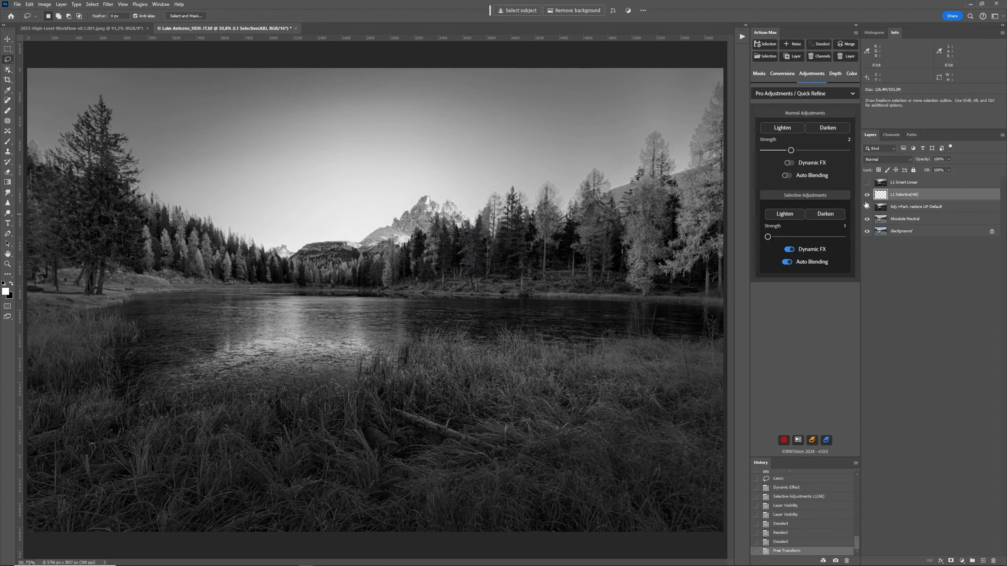
# Step: Compare the sky with the moved lightening layer hidden and shown, and inspect the sky and mountains up close
pyautogui.click(867, 197)
pyautogui.click(867, 198)
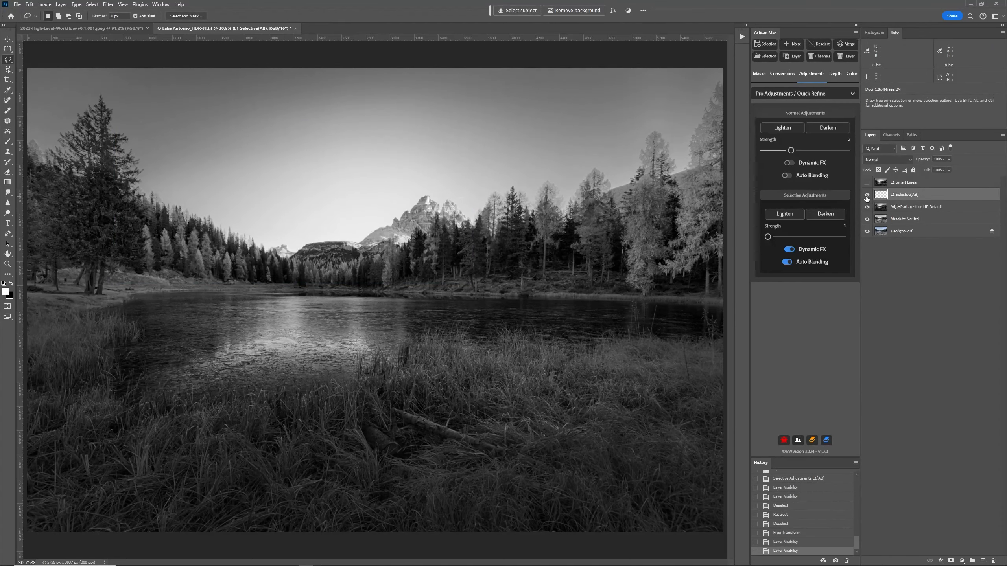
pyautogui.click(866, 196)
pyautogui.click(867, 196)
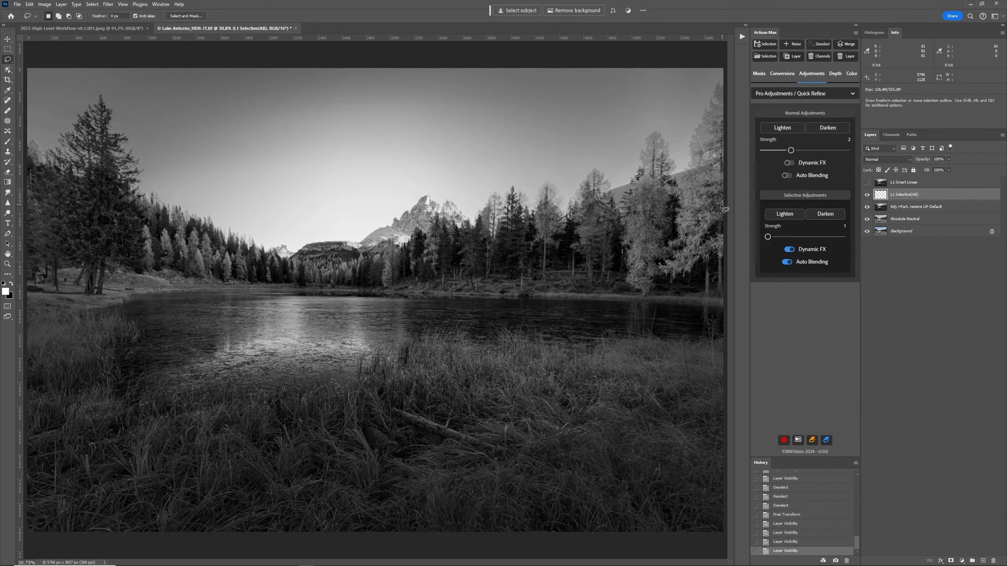
pyautogui.hotkey('ctrl', '+')
pyautogui.hotkey('ctrl', '+')
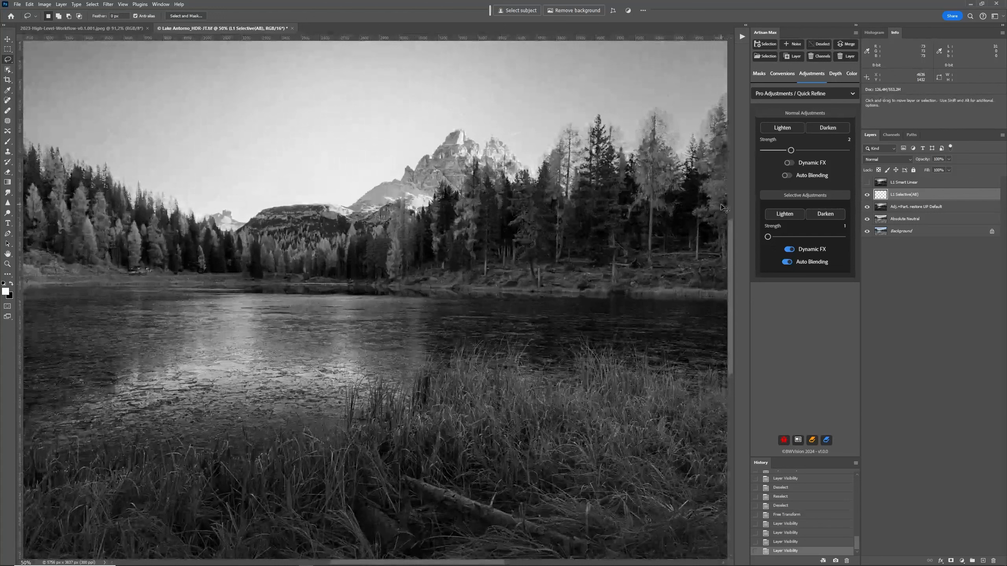
pyautogui.moveTo(317, 257); pyautogui.dragTo(470, 315)
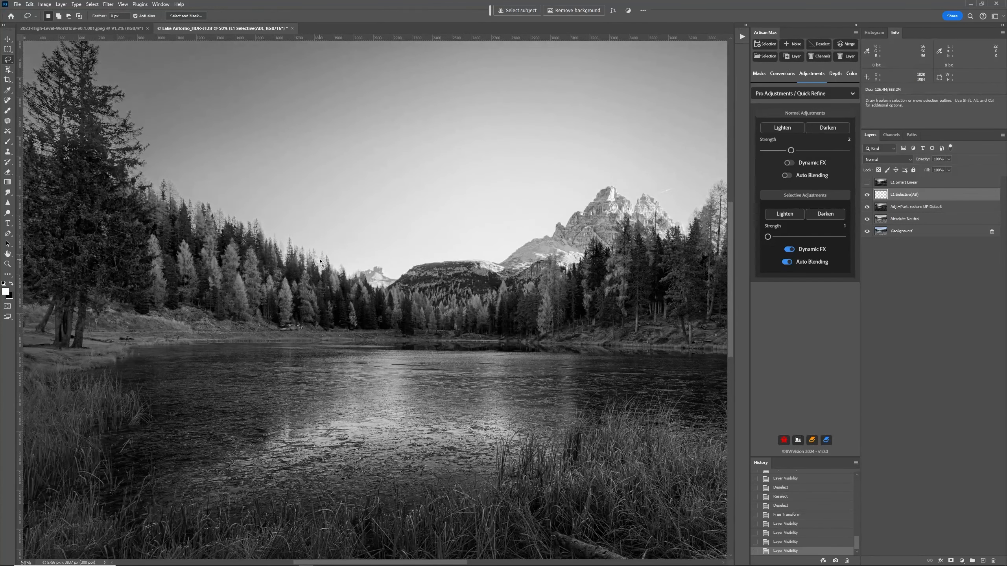
pyautogui.hotkey('ctrl', '0')
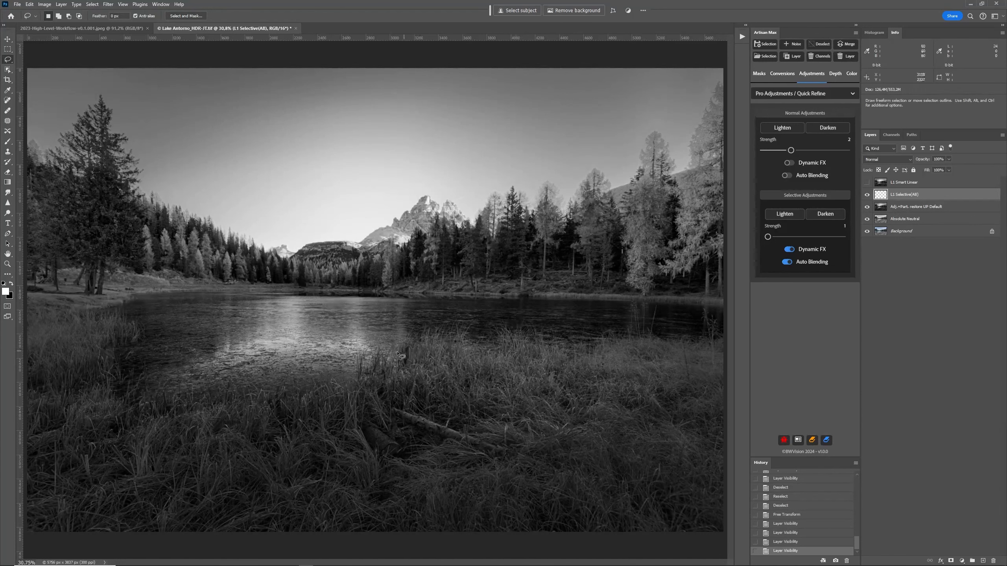
# Step: Lasso the lake surface, about 4665 by 757 px, darken it with a Selective Adjustment at strength 1, and compare the layer hidden and shown
pyautogui.moveTo(395, 349)
pyautogui.mouseDown()
pyautogui.moveTo(536, 351)
pyautogui.moveTo(657, 335)
pyautogui.moveTo(620, 299)
pyautogui.moveTo(150, 289)
pyautogui.moveTo(118, 320)
pyautogui.moveTo(189, 369)
pyautogui.mouseUp()
pyautogui.moveTo(376, 362); pyautogui.dragTo(378, 361)
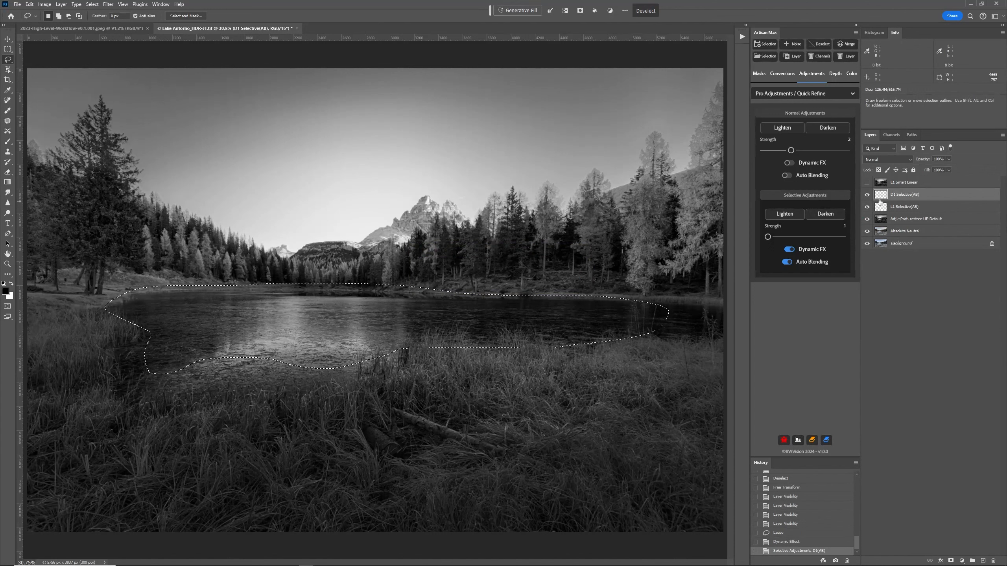
pyautogui.click(866, 196)
pyautogui.click(866, 194)
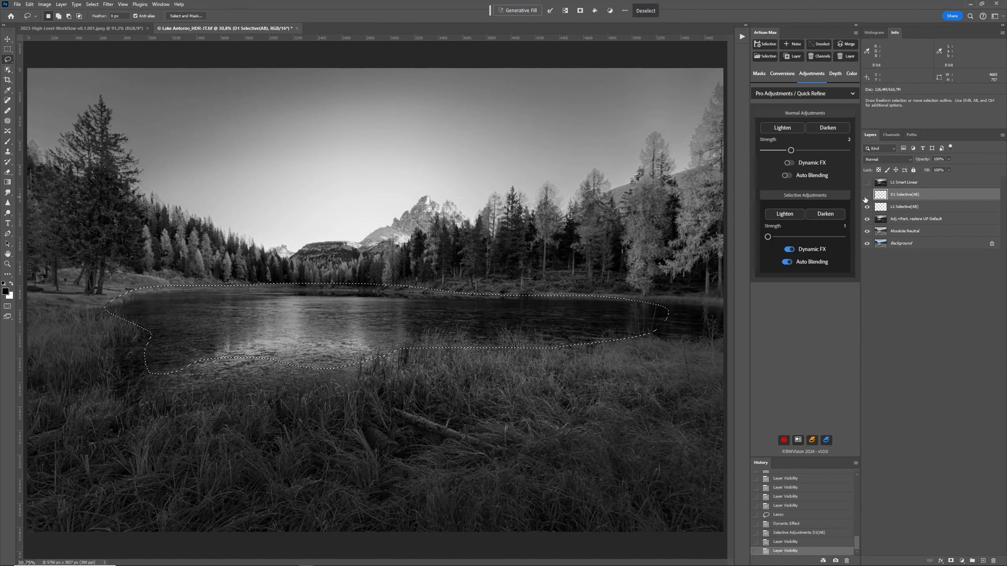
pyautogui.click(866, 195)
pyautogui.click(866, 195)
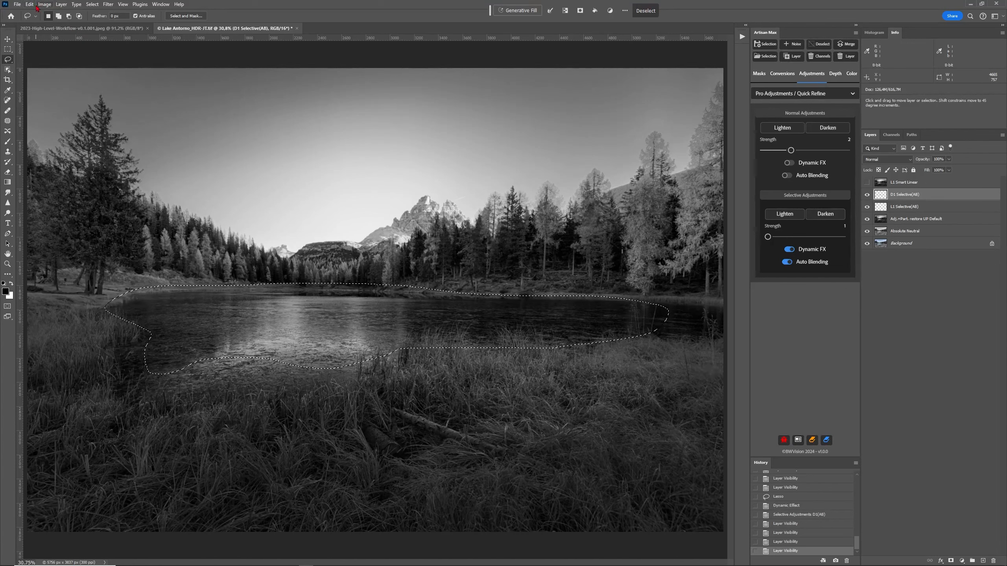
# Step: Clear the lake selection and free-transform the darkening layer, moving it down and slightly right over the lake
pyautogui.hotkey('ctrl', 'd')
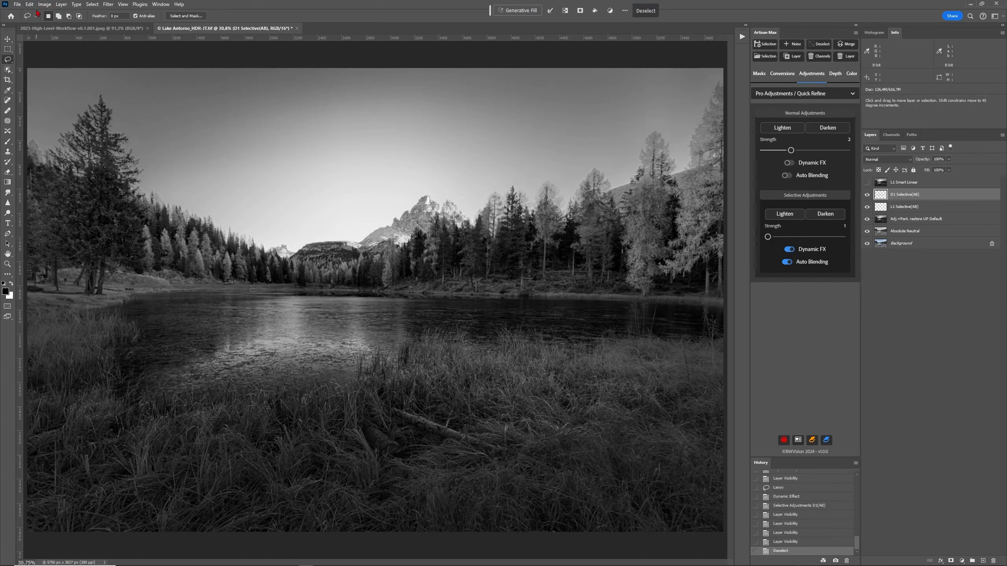
pyautogui.click(35, 5)
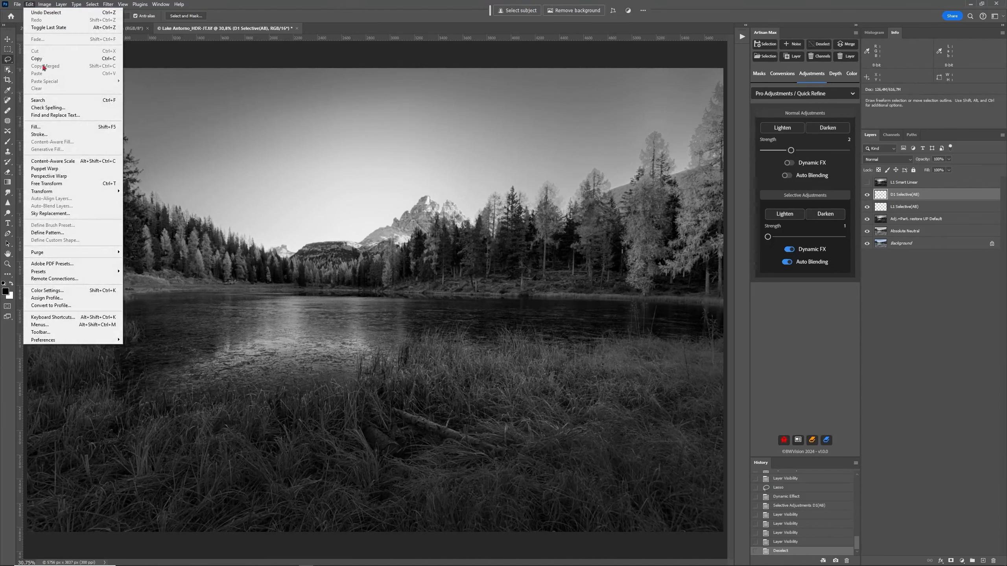
pyautogui.click(70, 183)
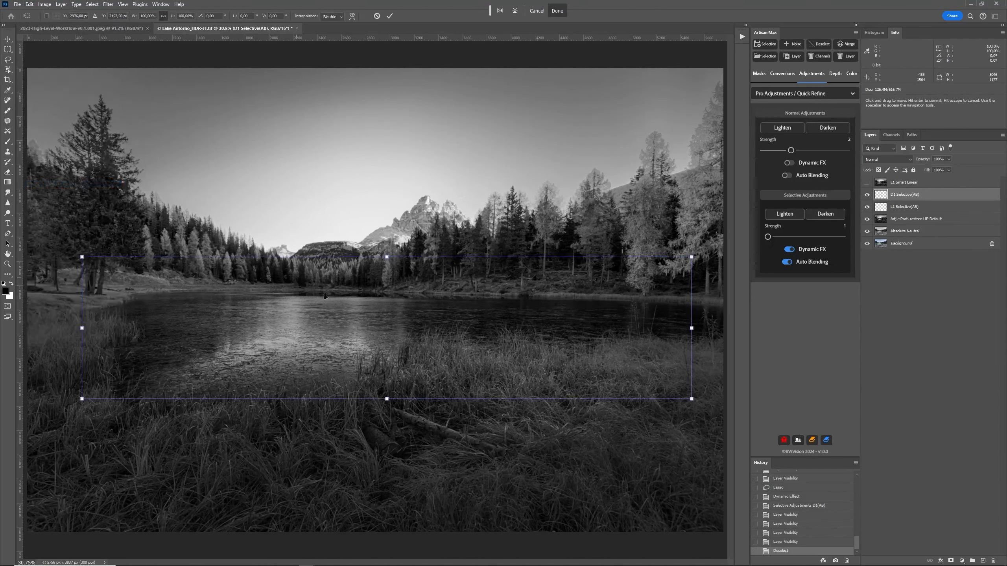
pyautogui.moveTo(393, 332); pyautogui.dragTo(409, 352)
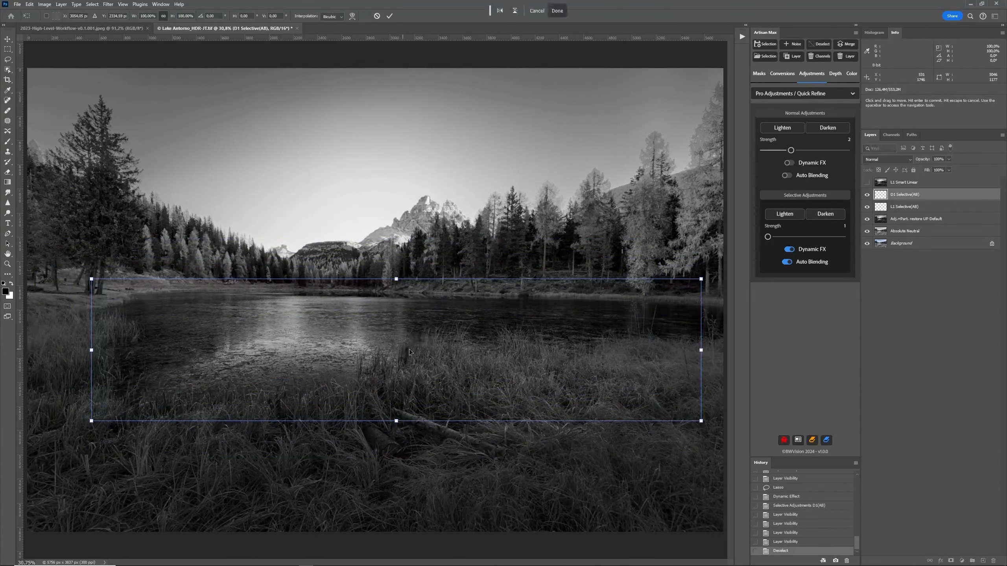
pyautogui.moveTo(502, 321)
pyautogui.mouseDown()
pyautogui.moveTo(540, 311)
pyautogui.moveTo(520, 314)
pyautogui.mouseUp()
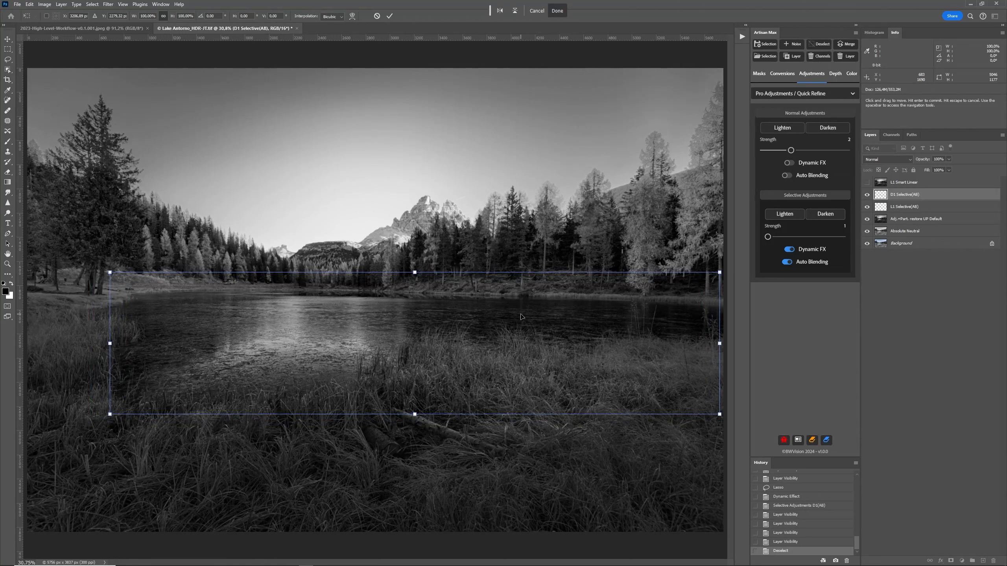
pyautogui.press('Return')
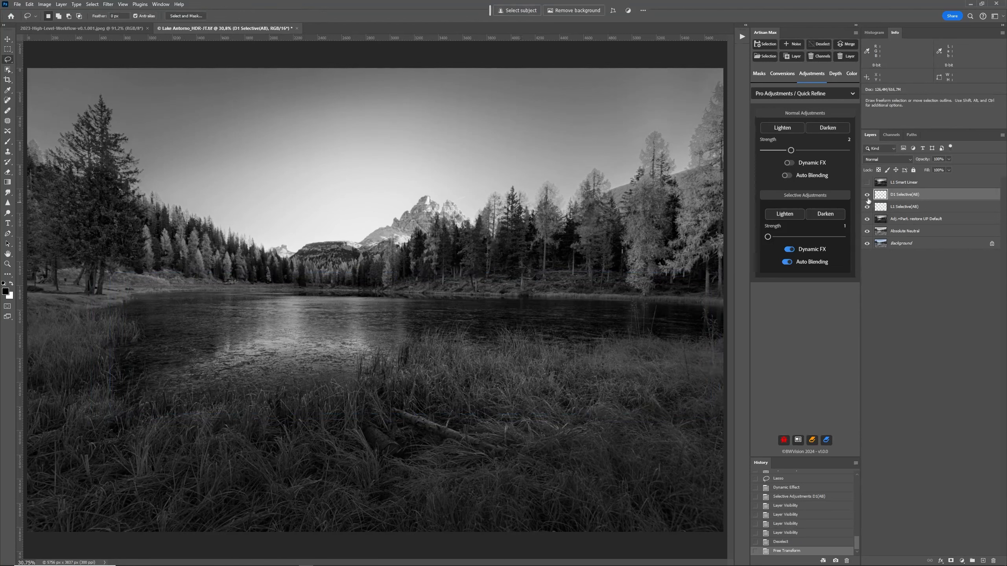
# Step: Compare the lake with the moved darkening layer hidden and shown, both in full view and up close
pyautogui.click(867, 196)
pyautogui.click(866, 195)
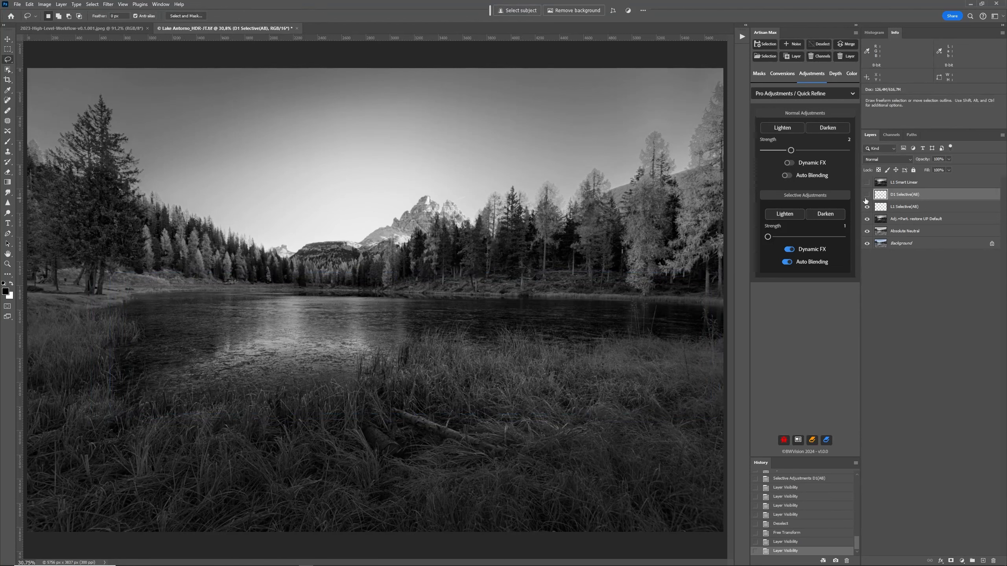
pyautogui.click(867, 195)
pyautogui.click(866, 195)
pyautogui.click(867, 195)
pyautogui.click(867, 195)
pyautogui.click(867, 195)
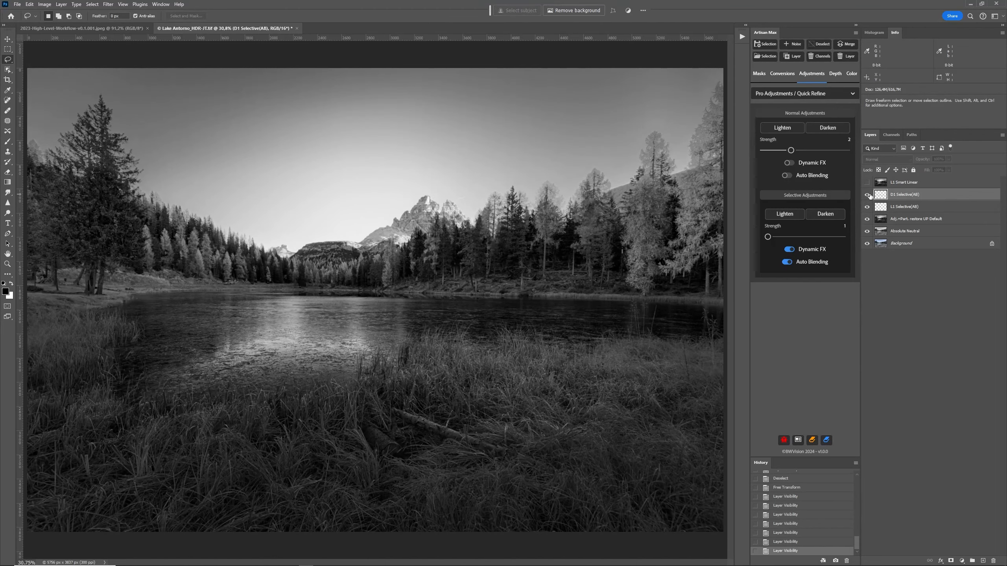
pyautogui.click(867, 195)
pyautogui.hotkey('ctrl', '+')
pyautogui.hotkey('ctrl', '+')
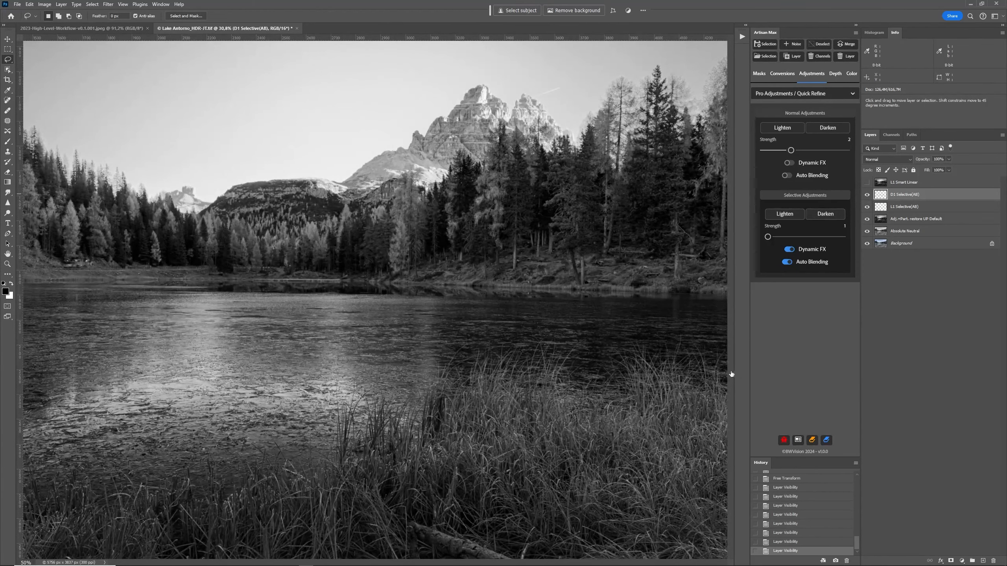
pyautogui.click(867, 195)
pyautogui.hotkey('ctrl', '+')
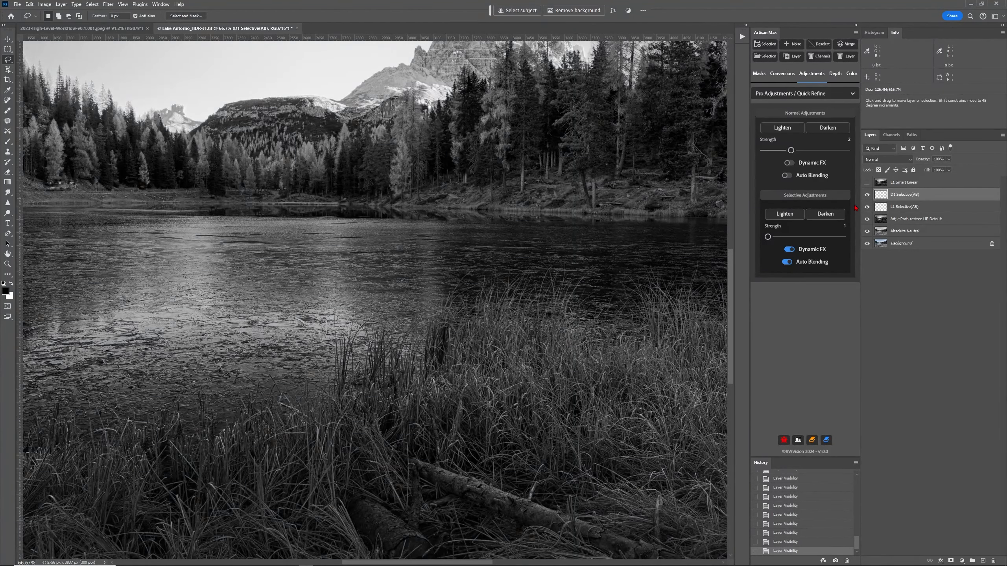
pyautogui.hotkey('ctrl', '0')
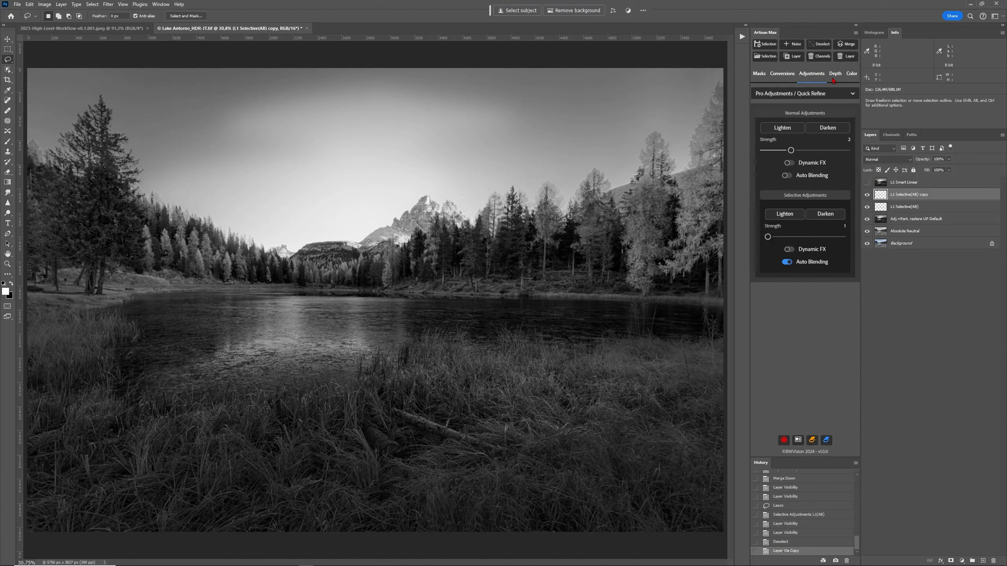
# Step: Lasso a sky area about 3260 by 828 px above the mountains and lighten it with the Advanced Adjustments' Smart Linear Default at strength 1
pyautogui.click(813, 95)
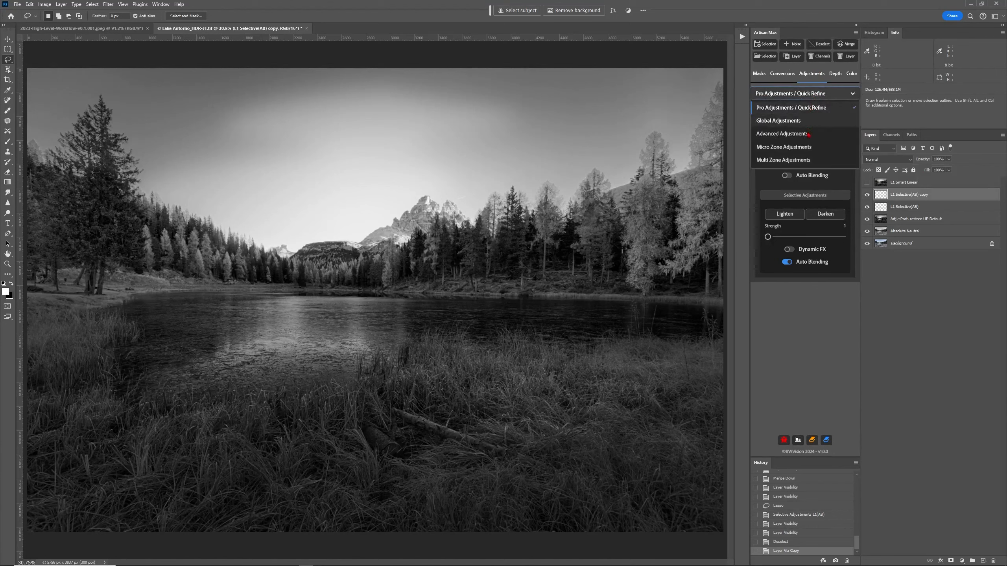
pyautogui.click(807, 135)
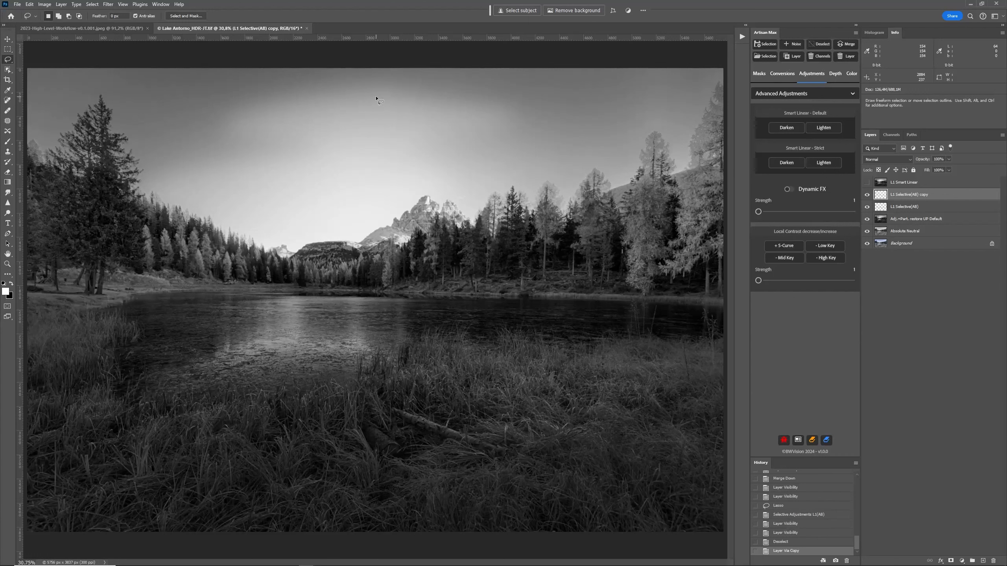
pyautogui.moveTo(379, 95); pyautogui.dragTo(375, 96)
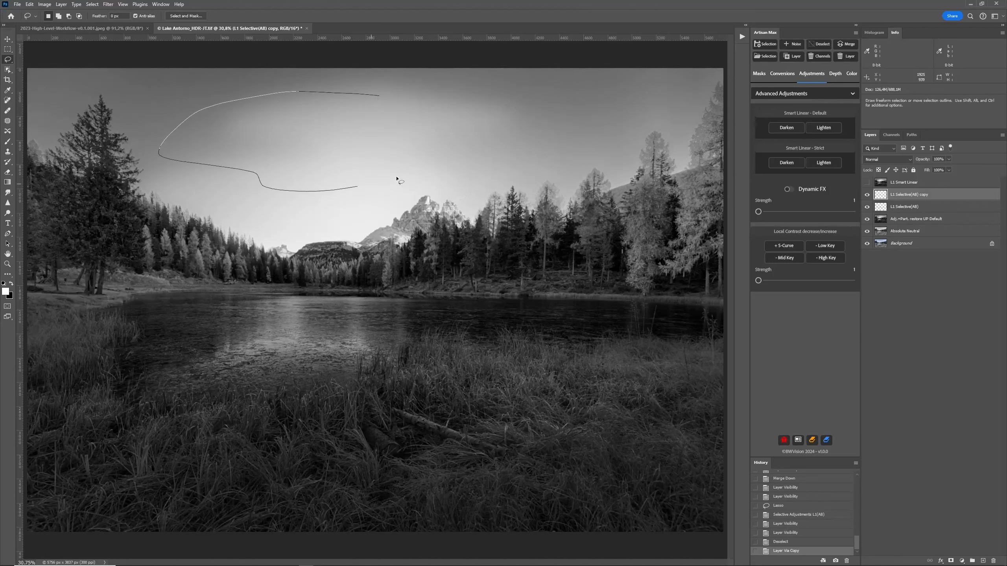
pyautogui.moveTo(546, 131); pyautogui.dragTo(380, 96)
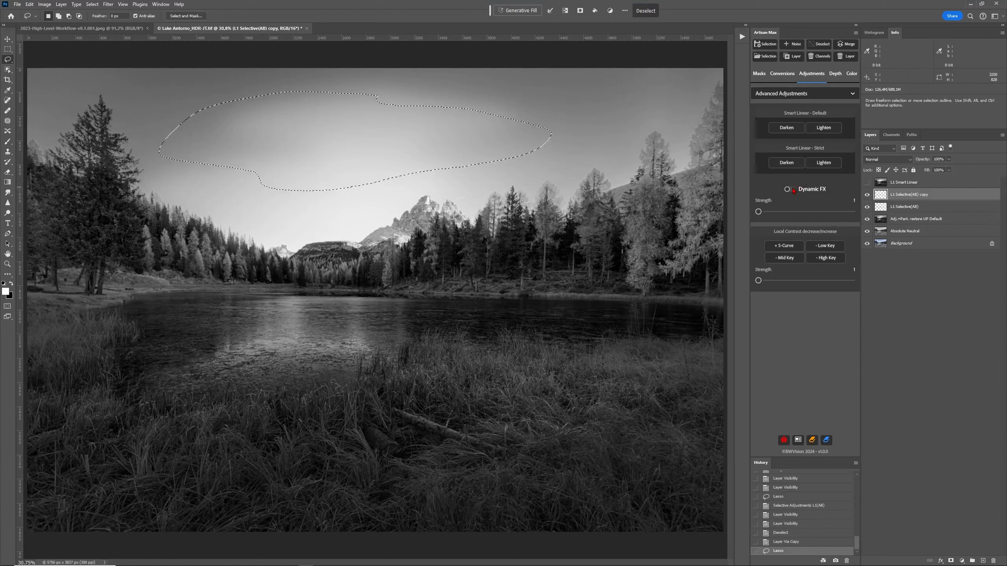
pyautogui.click(828, 128)
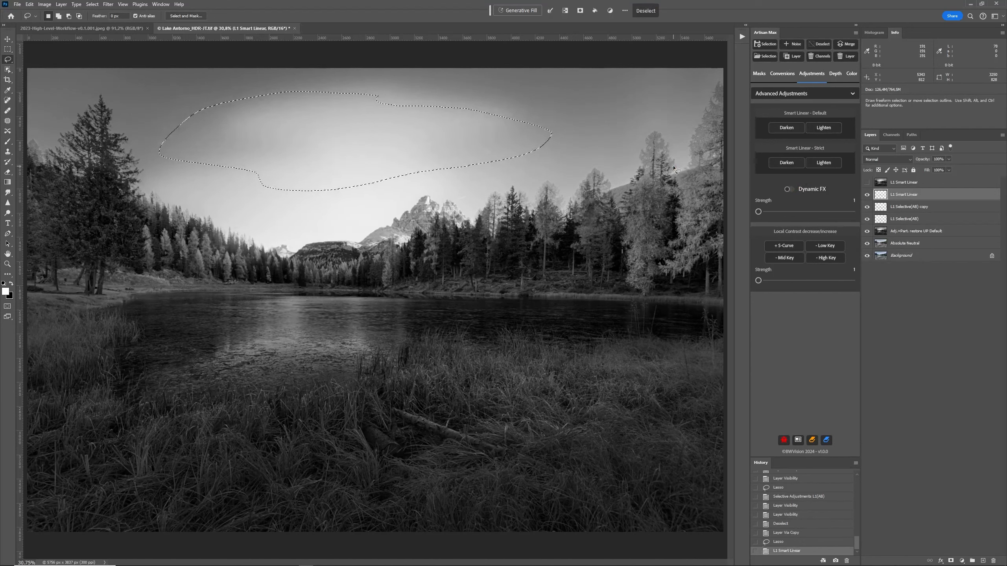
# Step: Compare the selected sky area with the new Smart Linear lightening layer hidden and shown
pyautogui.click(867, 194)
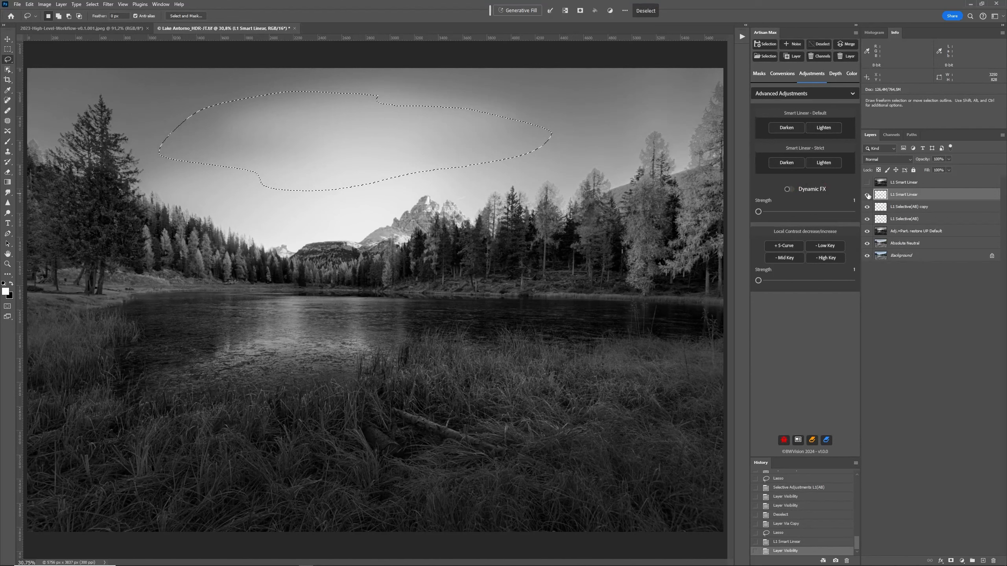
pyautogui.click(867, 195)
pyautogui.click(867, 195)
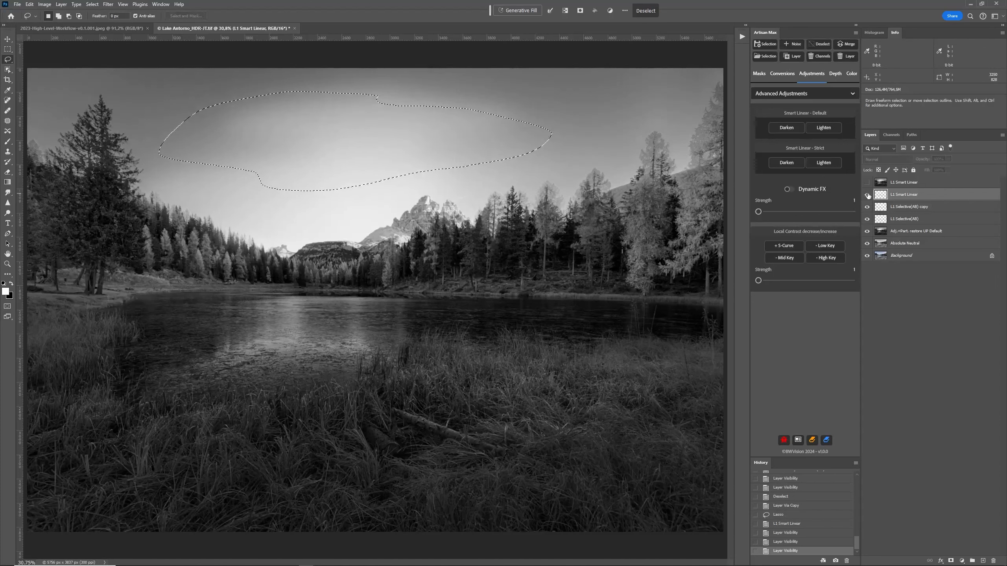
pyautogui.click(867, 194)
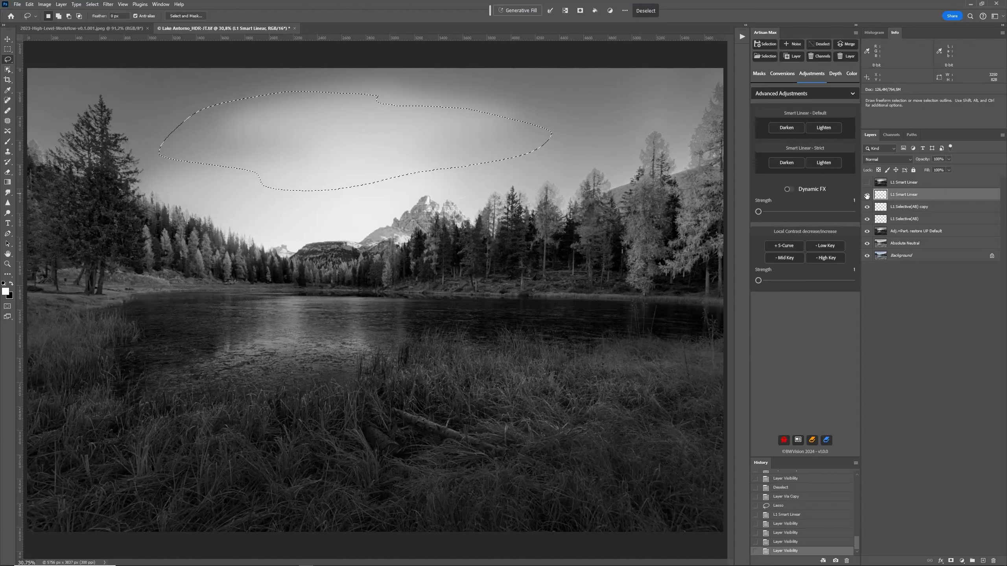
# Step: Clear the selection, delete the visible L1 Smart Linear layer, and merge the L1 Selective(AB) copy layer down
pyautogui.hotkey('ctrl', 'd')
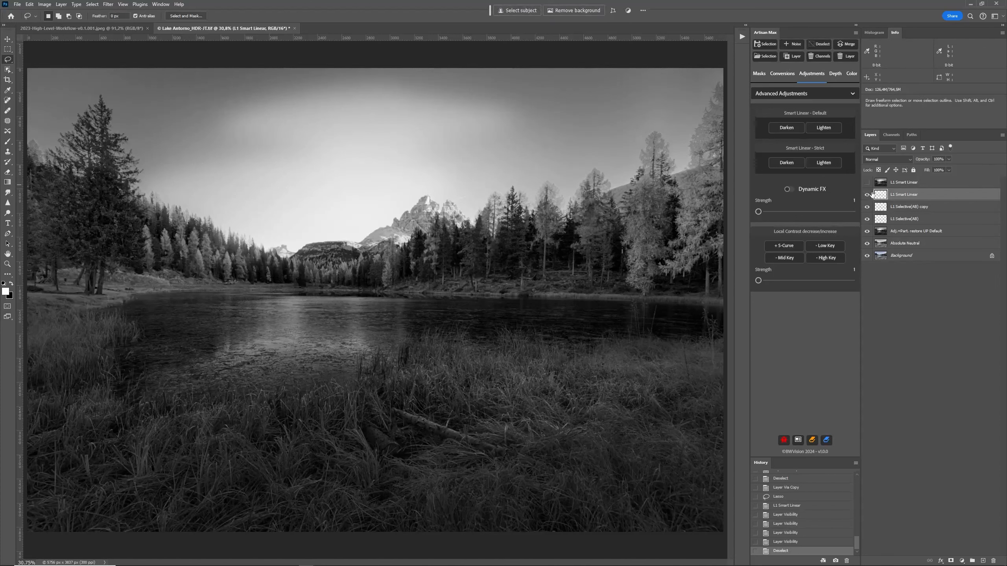
pyautogui.moveTo(901, 196); pyautogui.dragTo(994, 561)
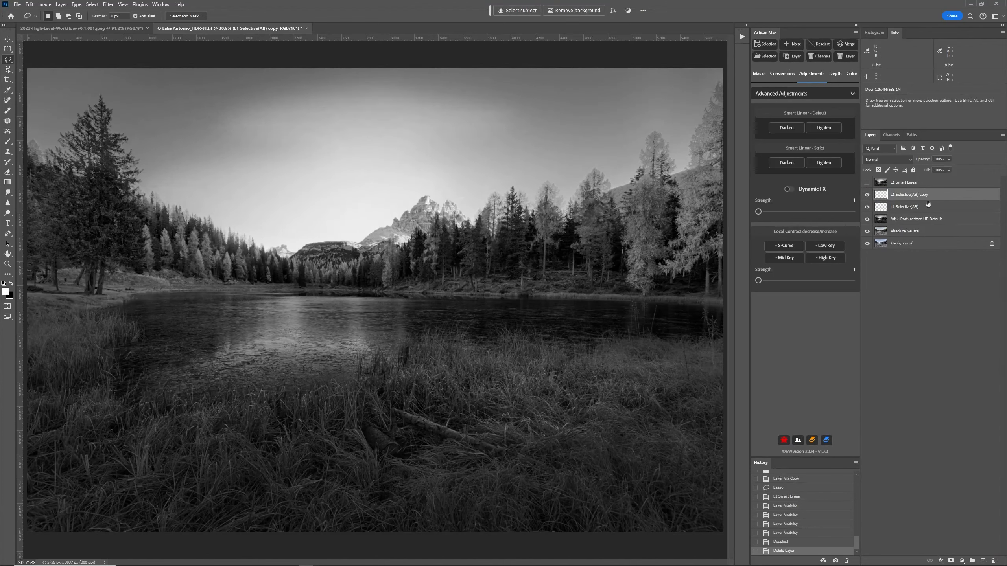
pyautogui.rightClick(923, 197)
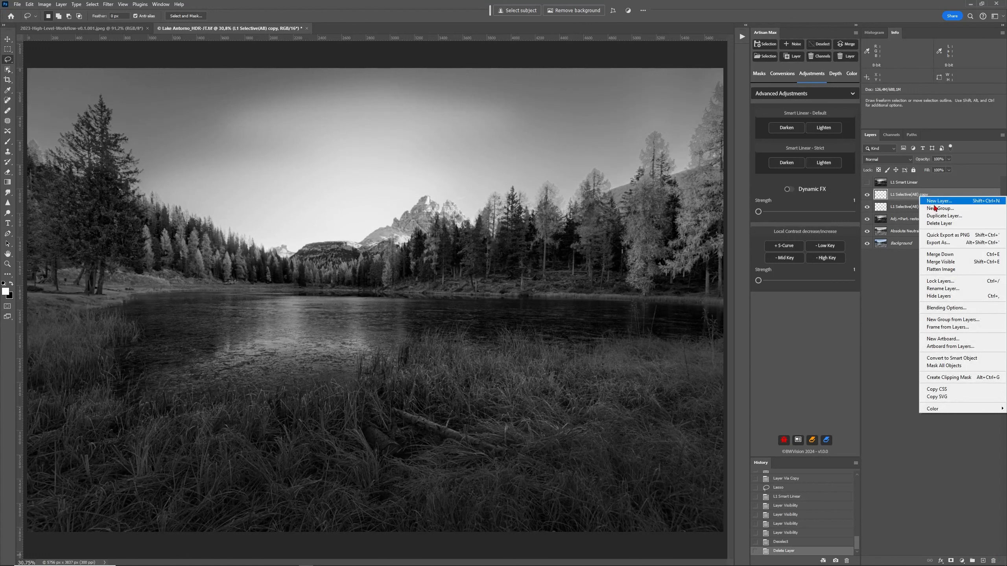
pyautogui.click(963, 254)
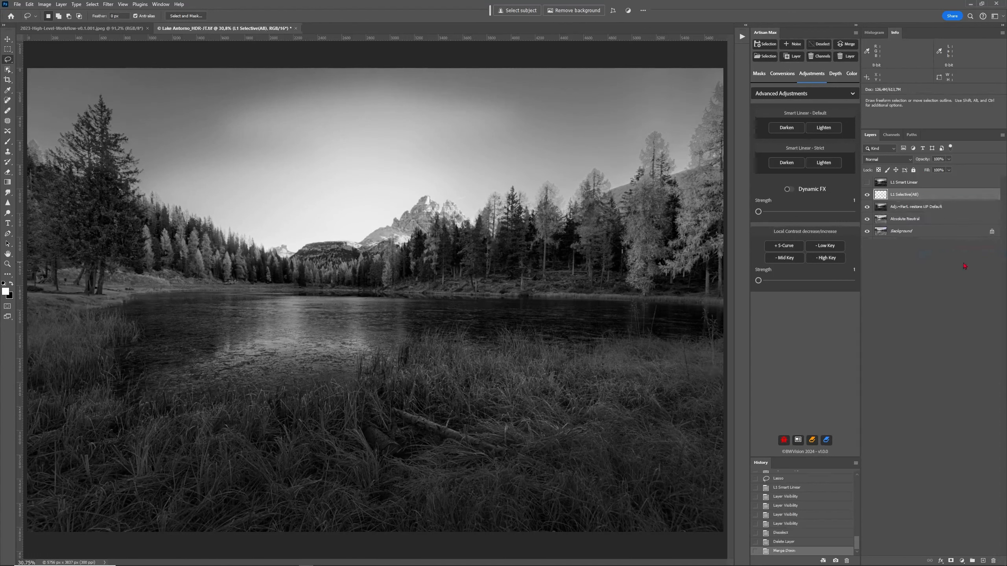
# Step: Duplicate the Adj.+Part. restore UP Default layer, merge L1 Selective(AB) down into the copy, and compare it hidden and shown
pyautogui.click(920, 209)
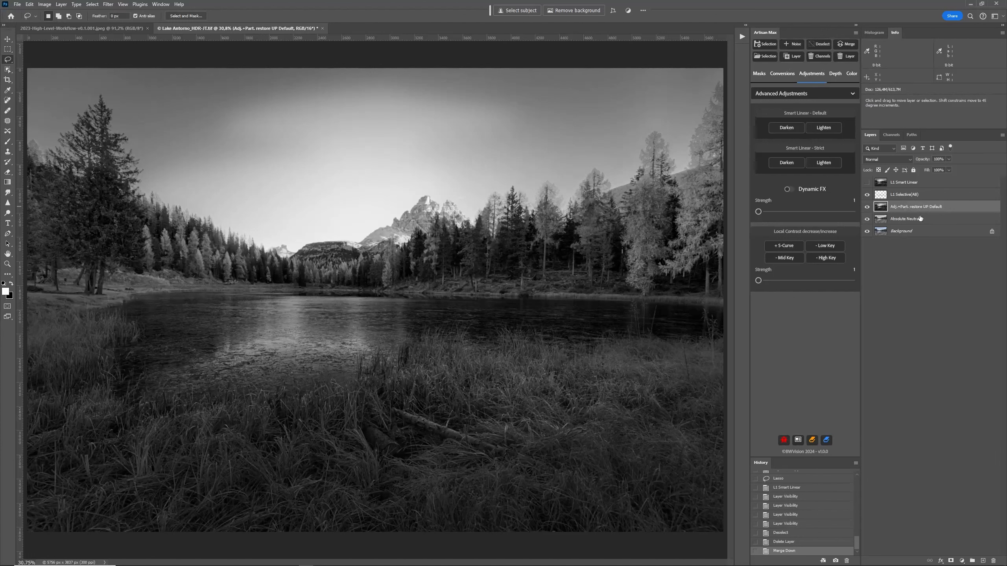
pyautogui.hotkey('ctrl', 'j')
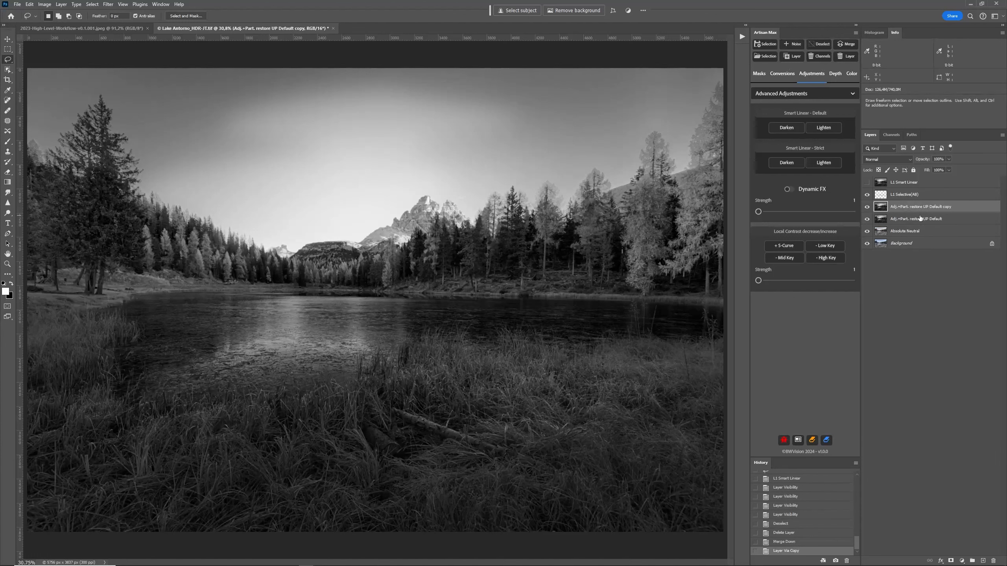
pyautogui.click(914, 197)
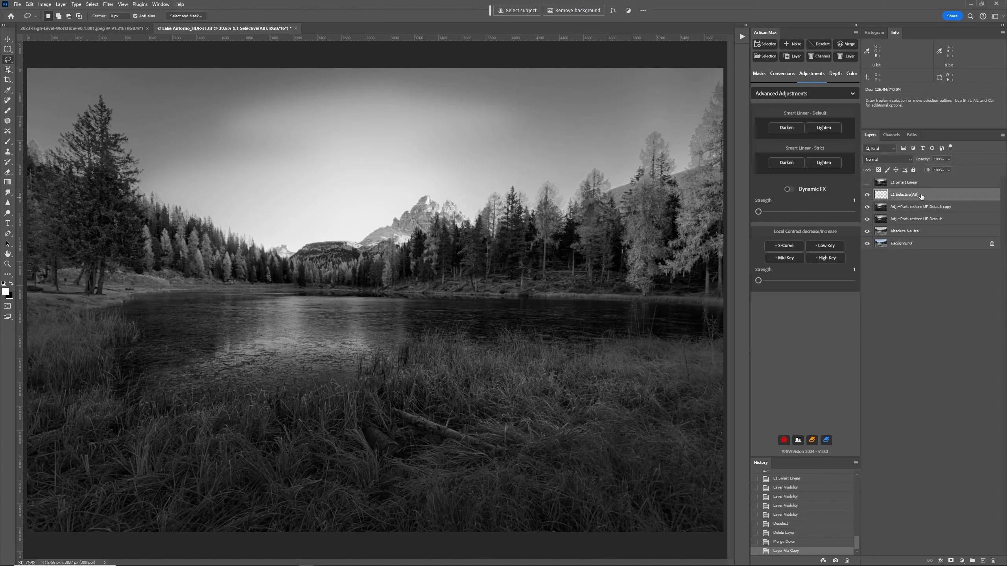
pyautogui.rightClick(919, 195)
pyautogui.click(944, 254)
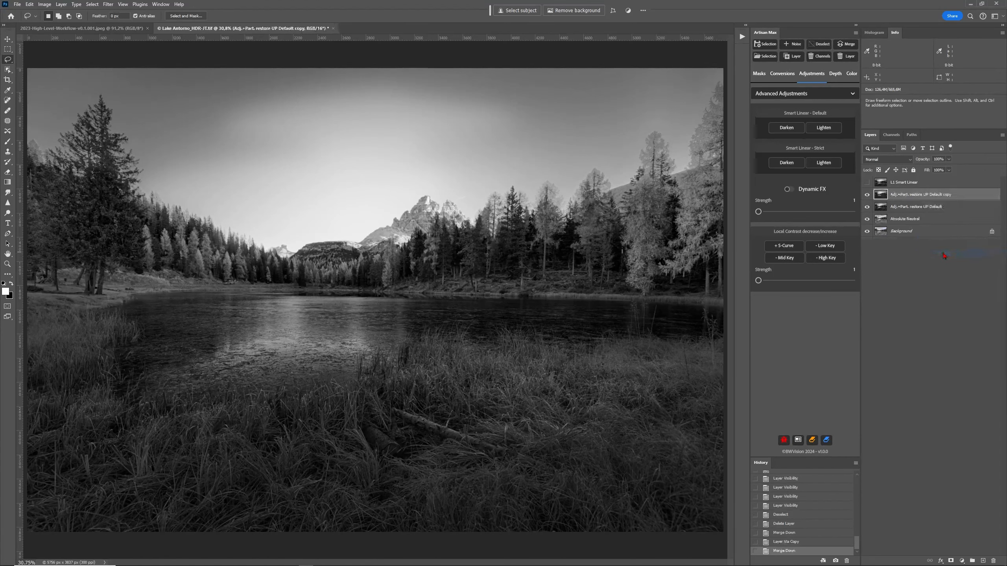
pyautogui.click(867, 196)
pyautogui.click(867, 195)
# Step: Lasso an upper-left sky area about 2145 by 623 px, darken it with Smart Linear Default at strength 1, and compare the result
pyautogui.moveTo(379, 95)
pyautogui.mouseDown()
pyautogui.moveTo(284, 95)
pyautogui.moveTo(167, 148)
pyautogui.moveTo(250, 160)
pyautogui.moveTo(415, 99)
pyautogui.mouseUp()
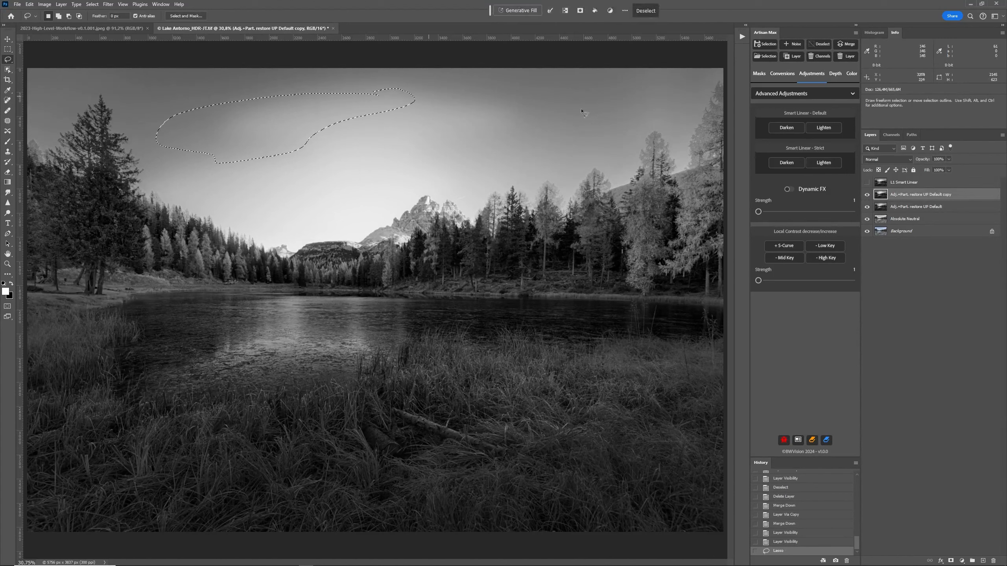
pyautogui.click(787, 131)
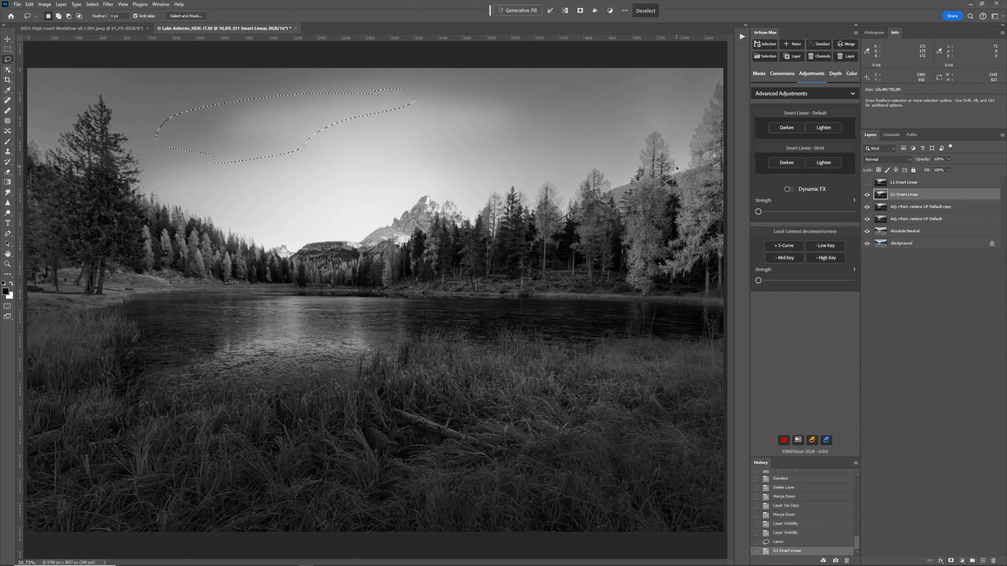
pyautogui.click(867, 195)
pyautogui.click(866, 195)
pyautogui.click(867, 195)
pyautogui.click(867, 195)
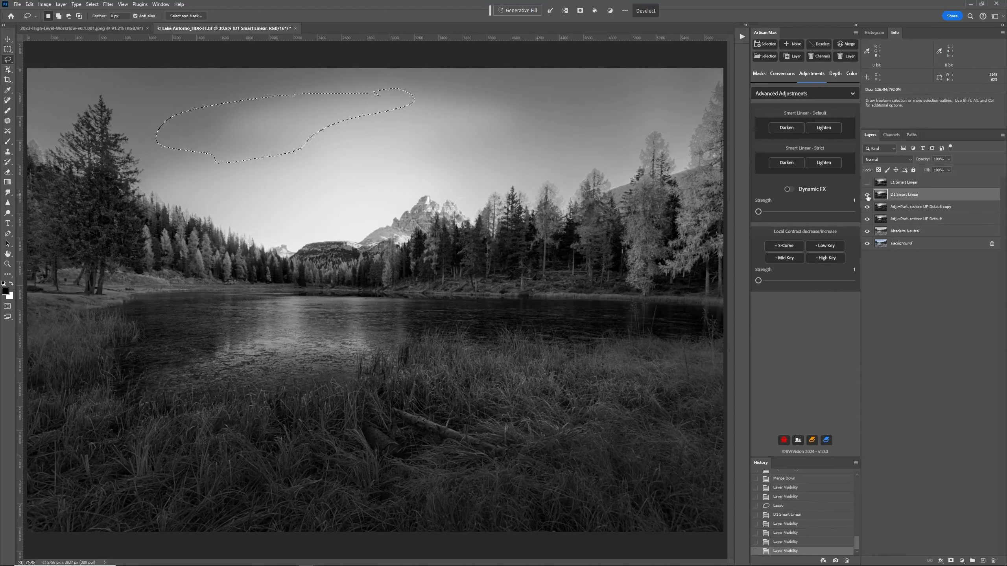
# Step: Replace the selection with an upper-right sky area about 1910 by 600 px and lighten it with Smart Linear Default using Dynamic FX
pyautogui.hotkey('ctrl', 'd')
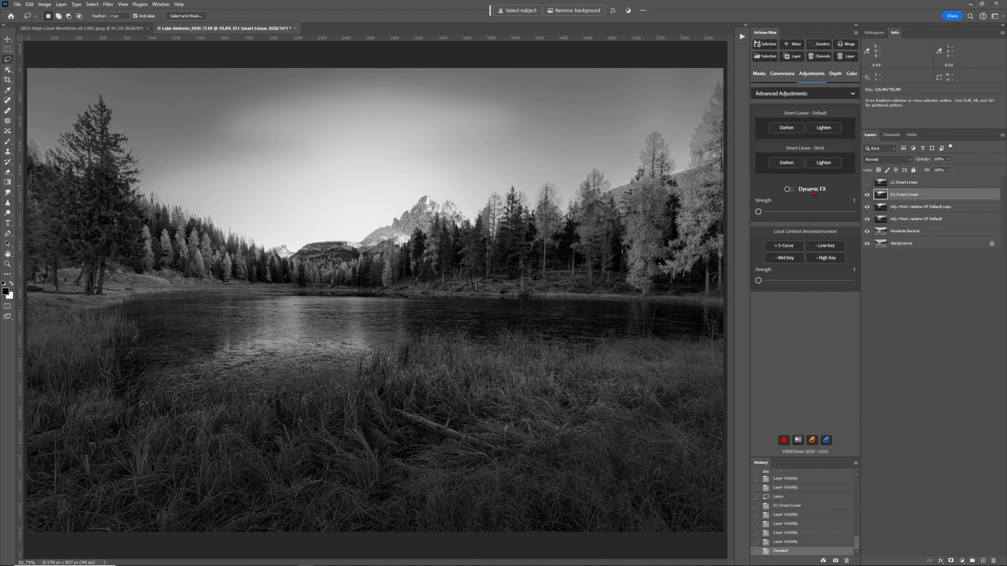
pyautogui.click(794, 191)
pyautogui.moveTo(594, 84)
pyautogui.mouseDown()
pyautogui.moveTo(500, 147)
pyautogui.moveTo(632, 94)
pyautogui.moveTo(598, 82)
pyautogui.mouseUp()
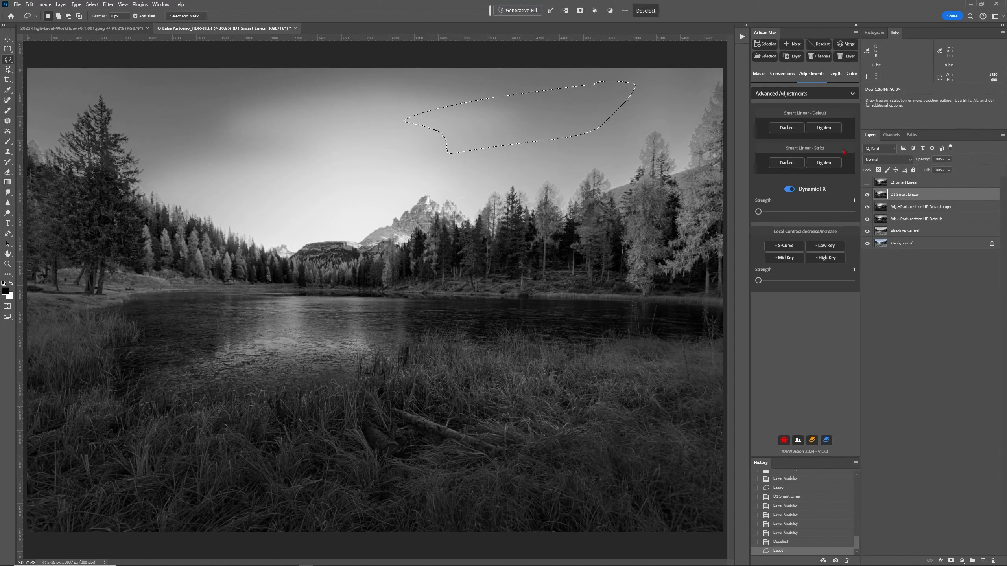
pyautogui.click(834, 129)
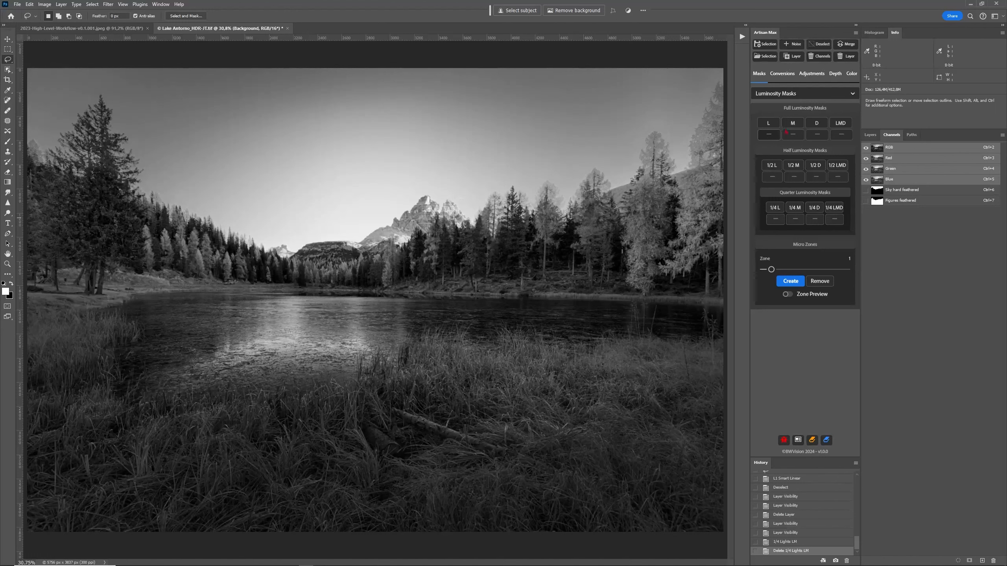
# Step: Create the combined full lights, midtones and darks luminosity masks and remove them again
pyautogui.click(841, 124)
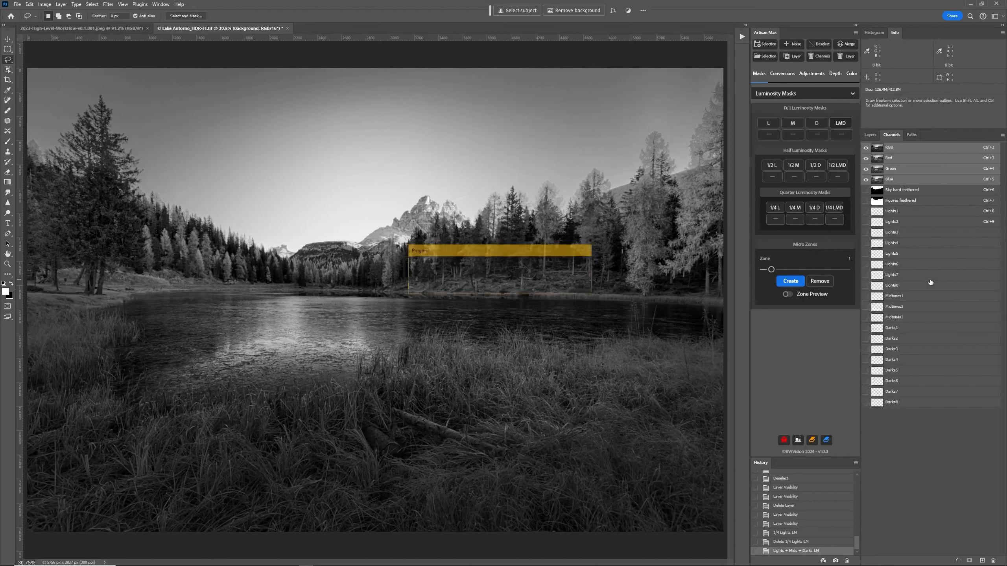
pyautogui.click(847, 137)
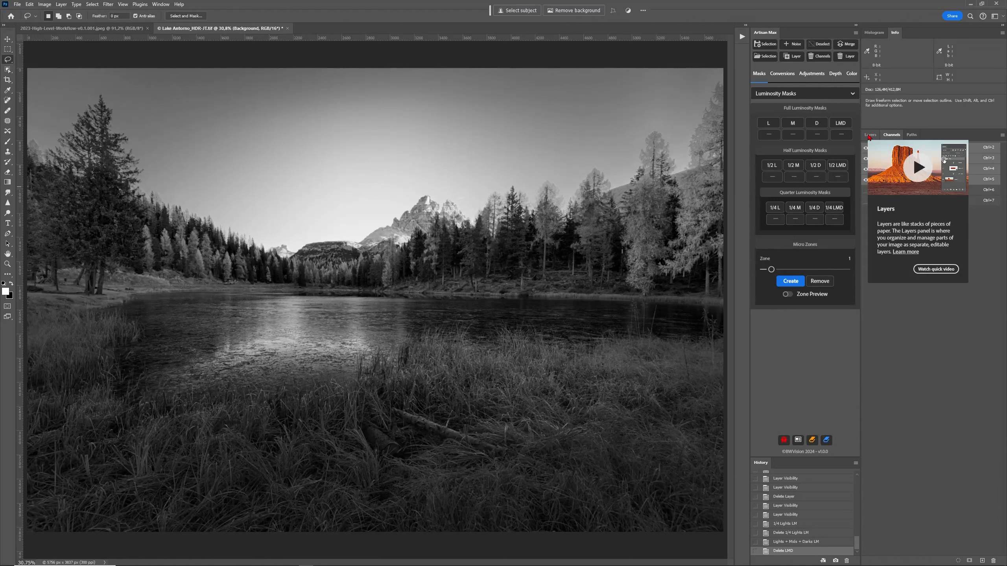
# Step: Create the quarter Lights luminosity masks and view the mask channels up to Lights3.25
pyautogui.click(870, 136)
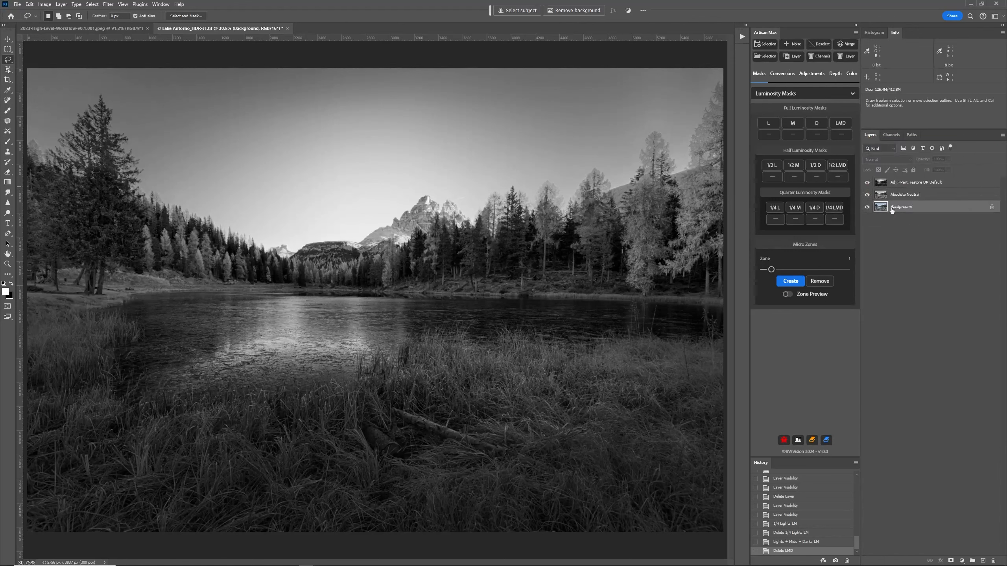
pyautogui.click(775, 207)
pyautogui.click(892, 135)
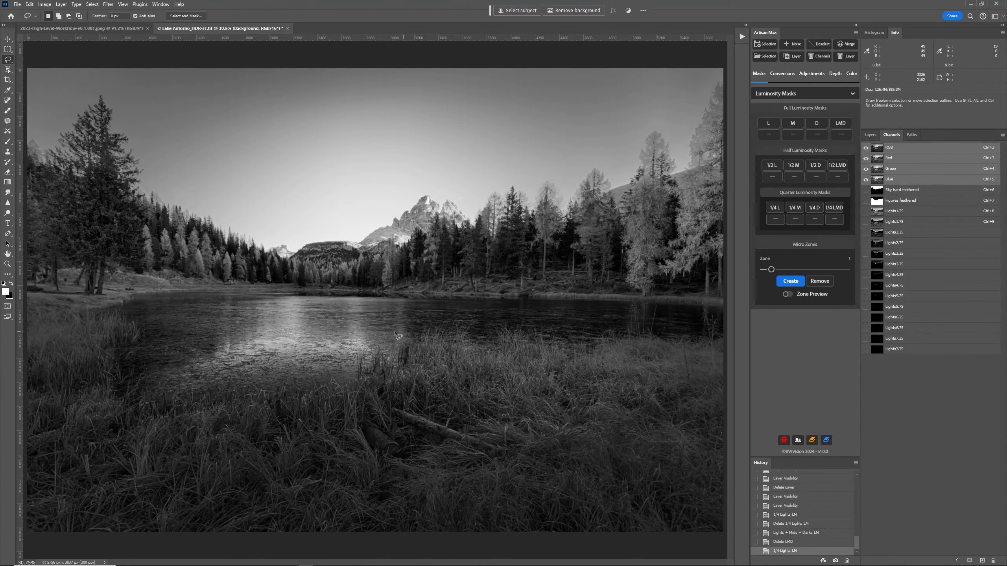
pyautogui.click(910, 234)
pyautogui.click(904, 246)
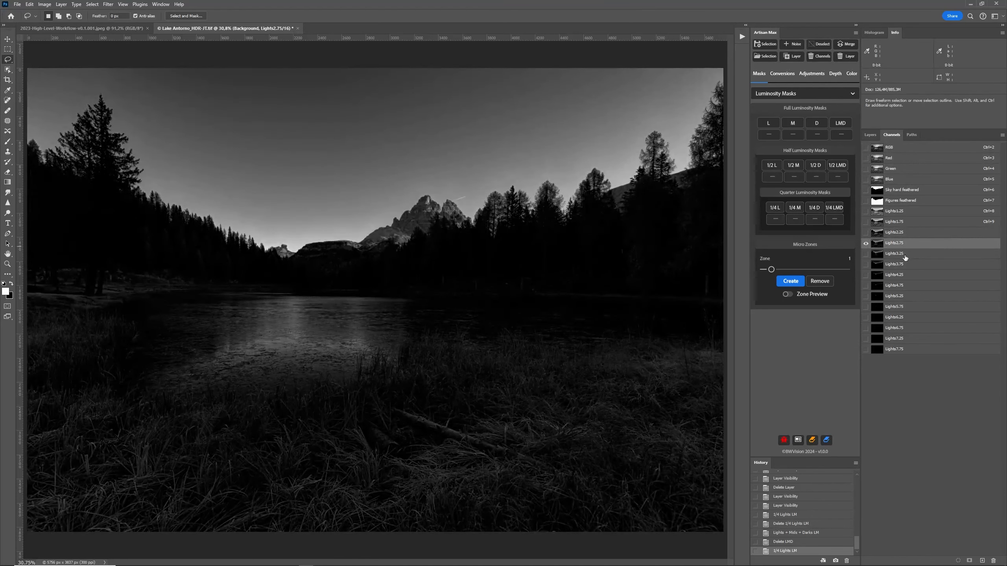
pyautogui.click(905, 256)
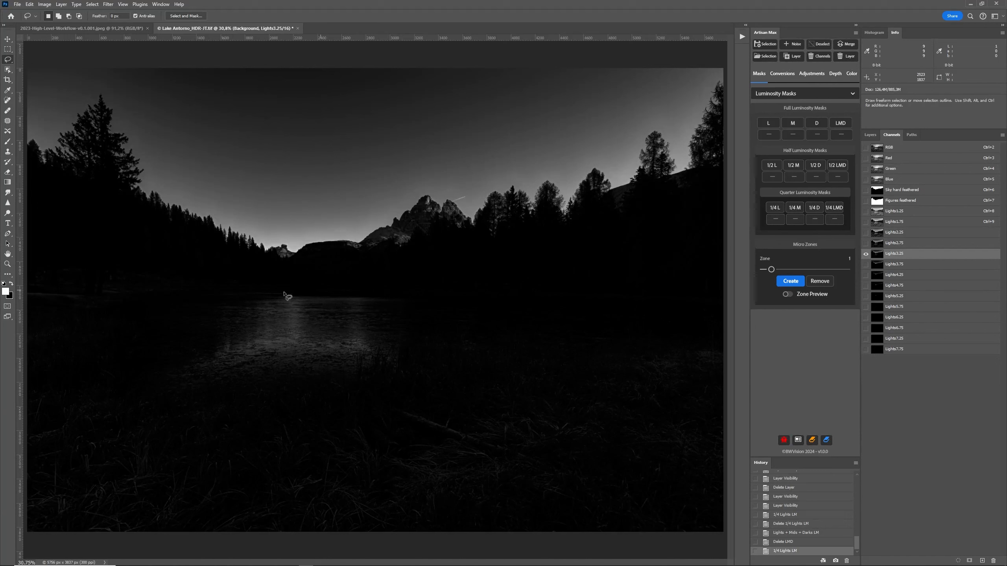
# Step: Duplicate the Lights3.25 channel as "Lights3.25 copy" and remove the original set of quarter Lights masks
pyautogui.click(898, 152)
pyautogui.click(897, 253)
pyautogui.rightClick(900, 254)
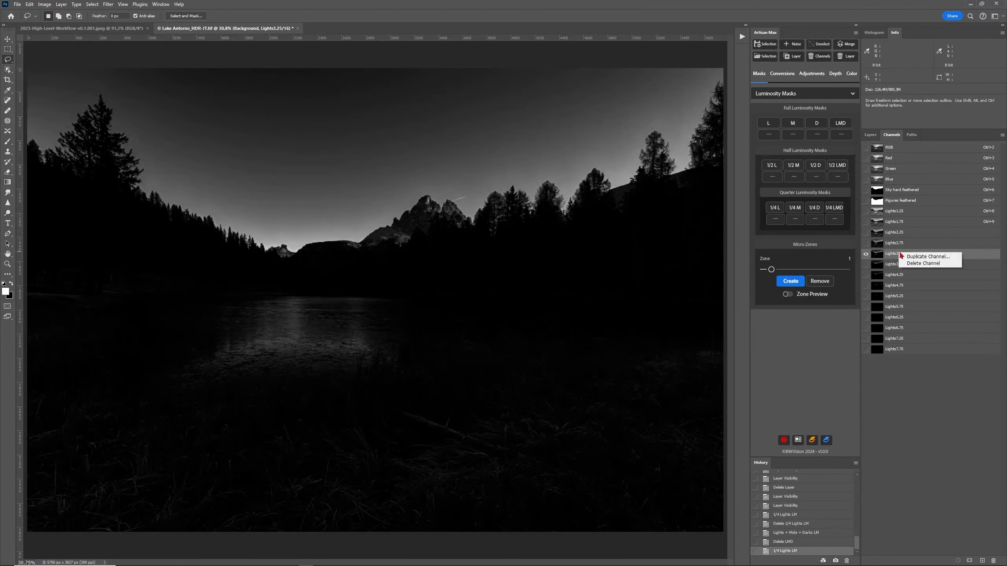
pyautogui.click(926, 256)
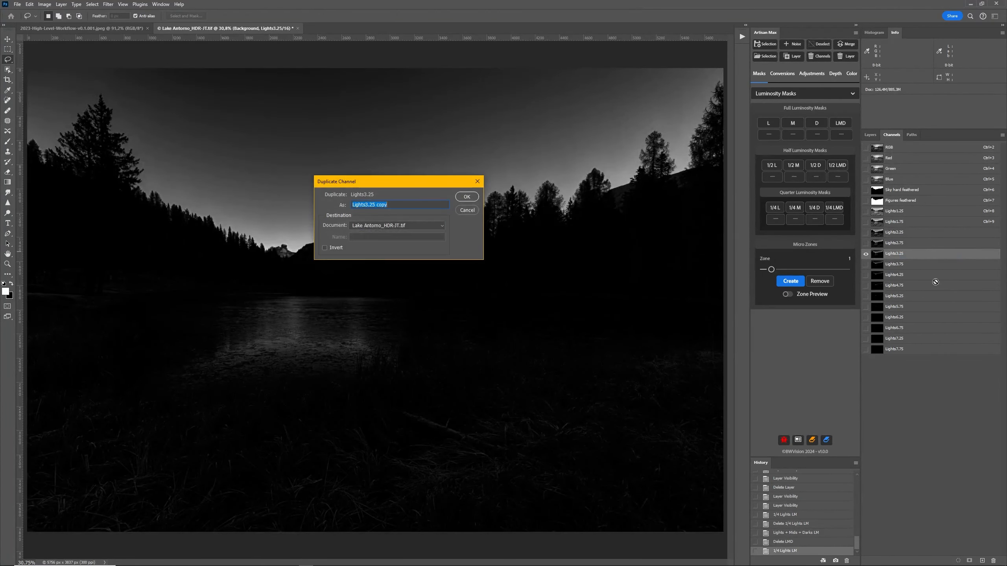
pyautogui.click(467, 197)
pyautogui.click(777, 222)
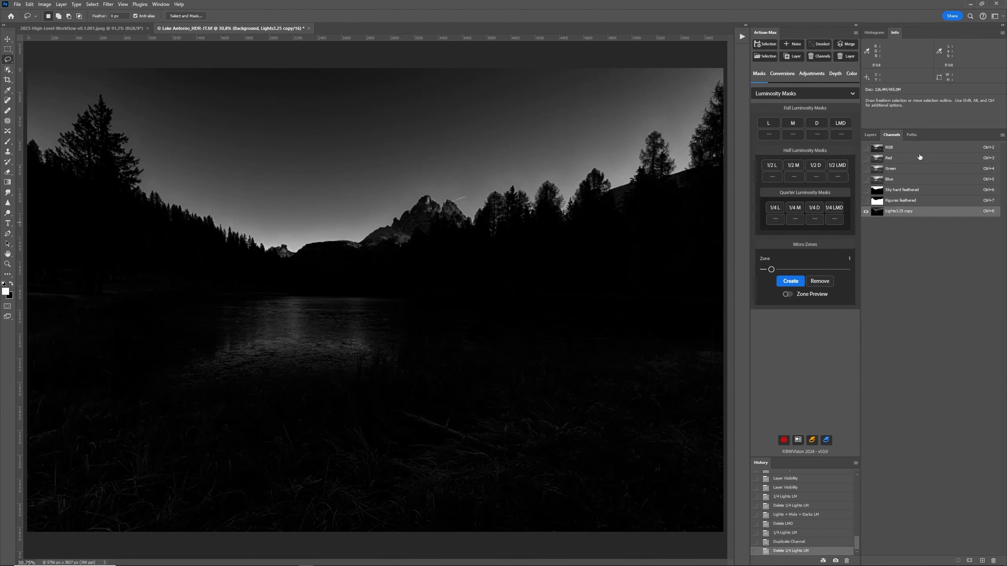
# Step: Return to the RGB composite, select the Adj.+Part. restore UP Default layer, and enable Dynamic FX for Selective Adjustments in Pro Adjustments
pyautogui.click(891, 152)
pyautogui.click(876, 137)
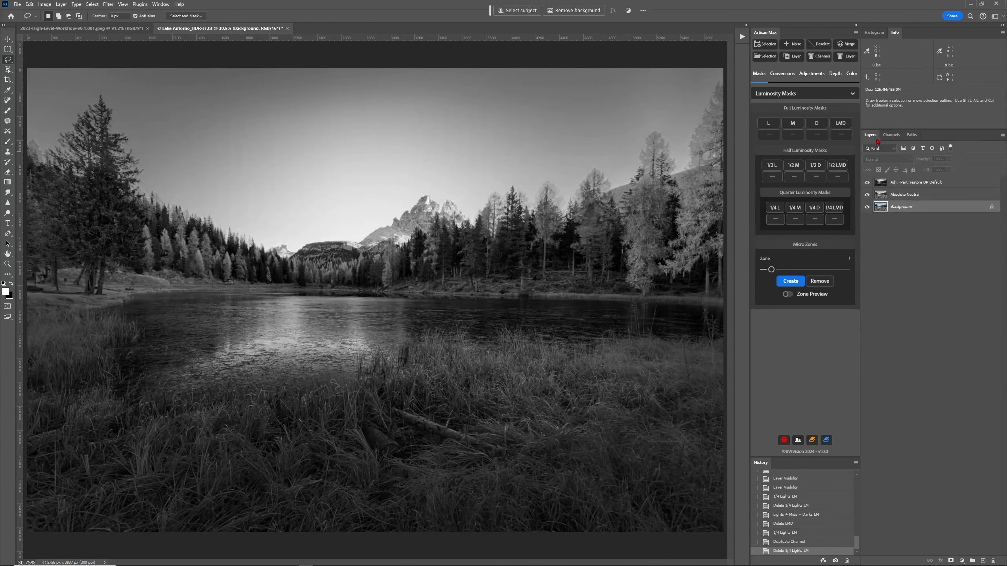
pyautogui.click(898, 187)
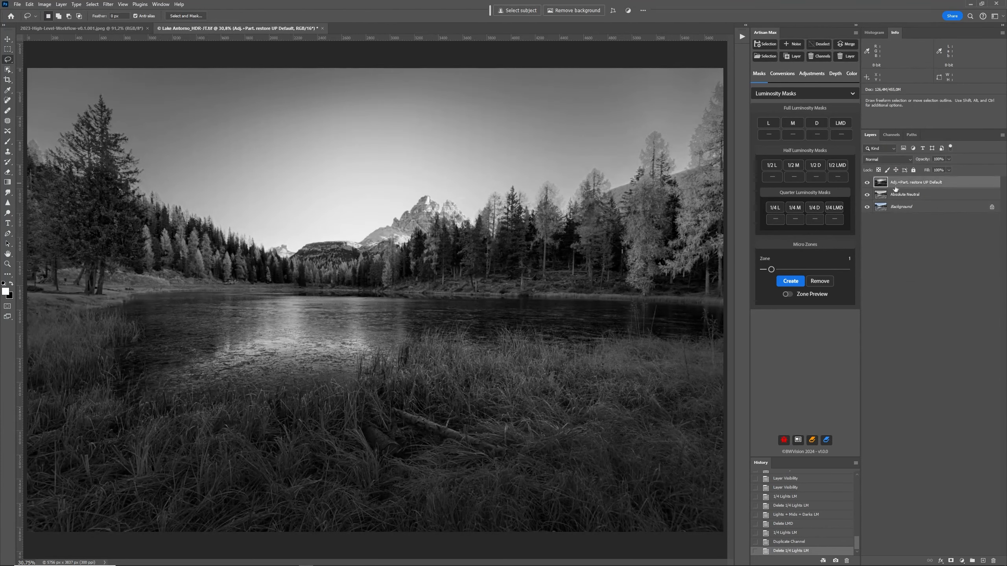
pyautogui.click(812, 74)
pyautogui.click(813, 95)
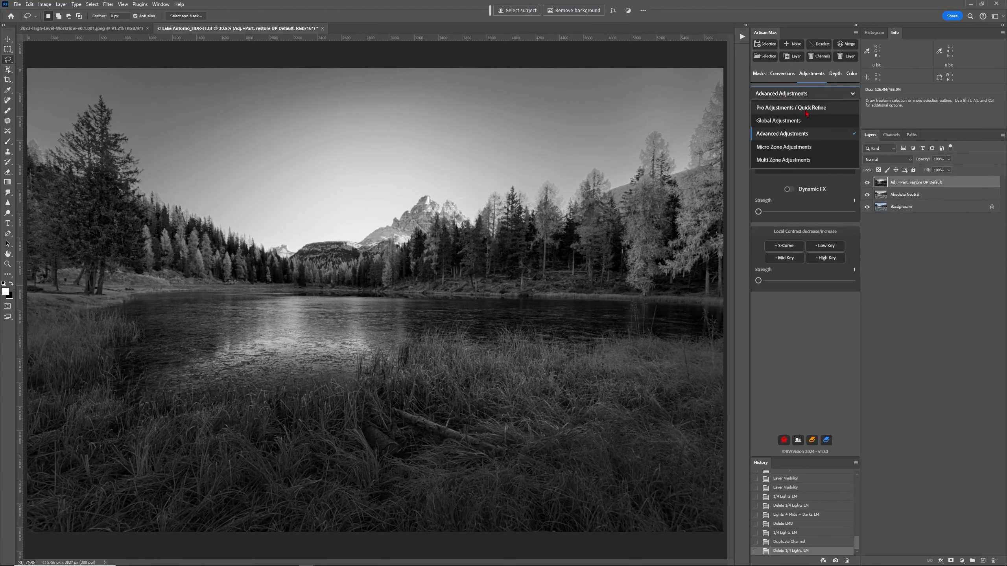
pyautogui.click(796, 107)
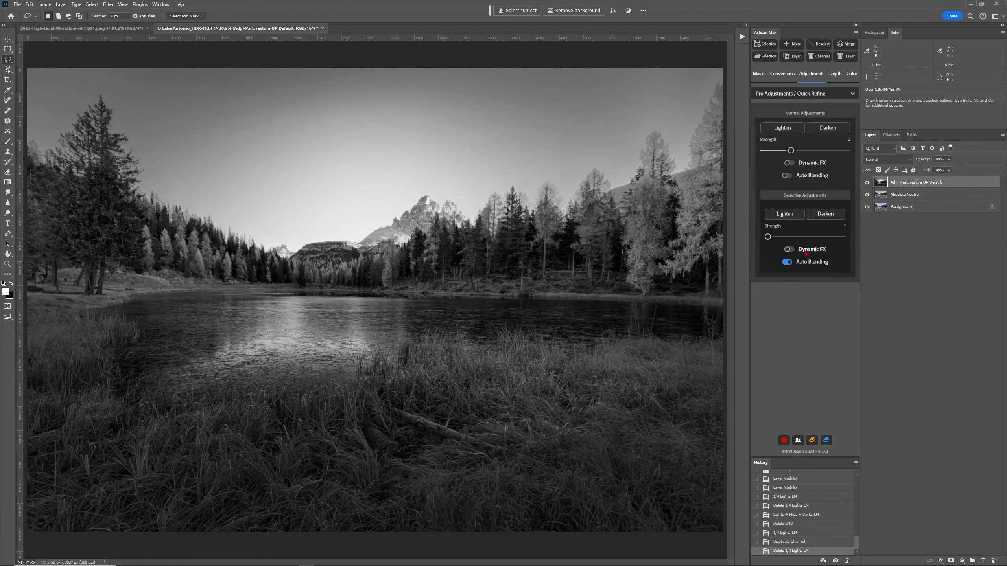
pyautogui.click(789, 249)
# Step: Lasso the lake, about 5170 by 880 px, and intersect the selection with the Lights3.25 copy channel
pyautogui.moveTo(247, 293)
pyautogui.mouseDown()
pyautogui.moveTo(103, 331)
pyautogui.moveTo(721, 317)
pyautogui.moveTo(244, 293)
pyautogui.mouseUp()
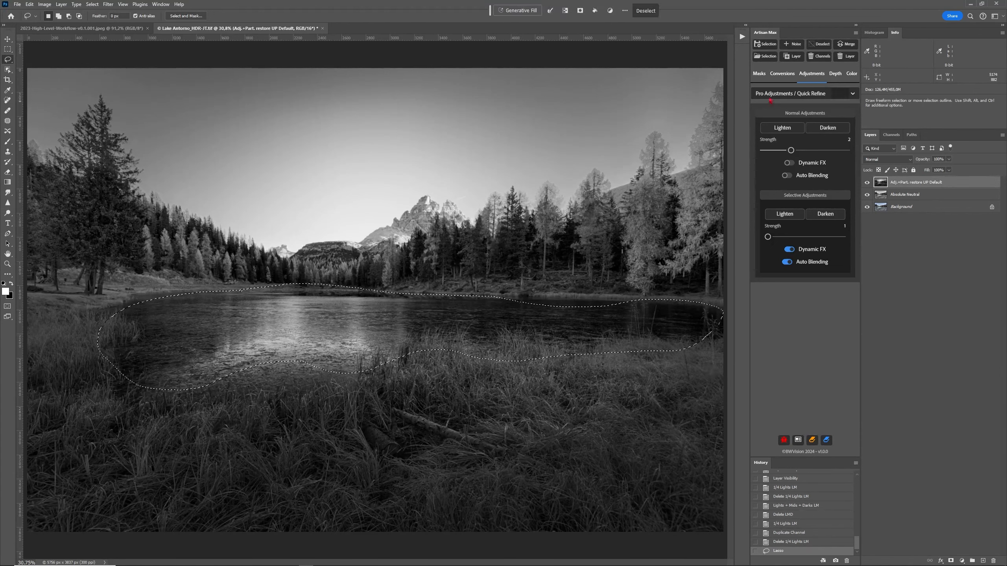
pyautogui.click(768, 57)
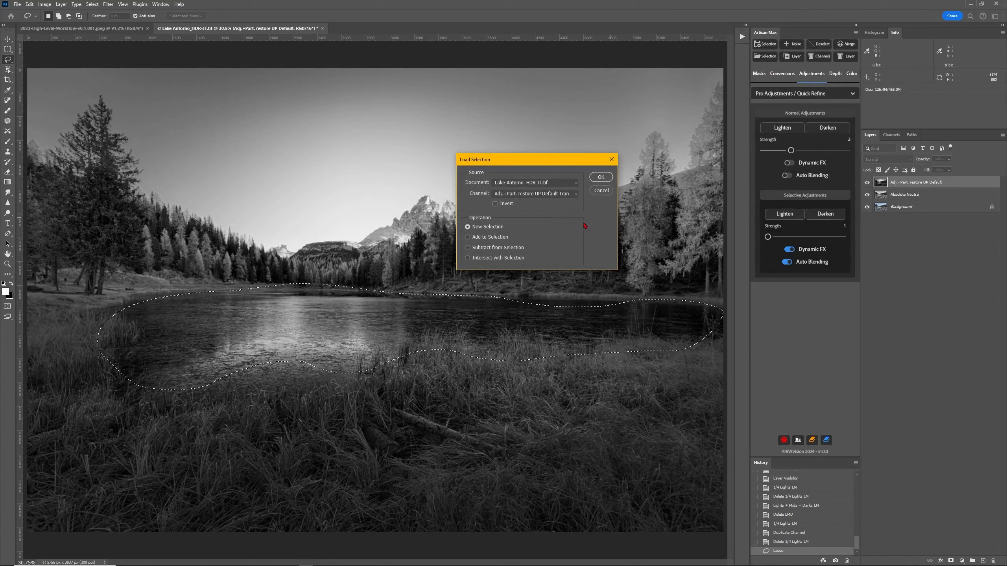
pyautogui.click(535, 194)
pyautogui.click(543, 230)
pyautogui.click(513, 259)
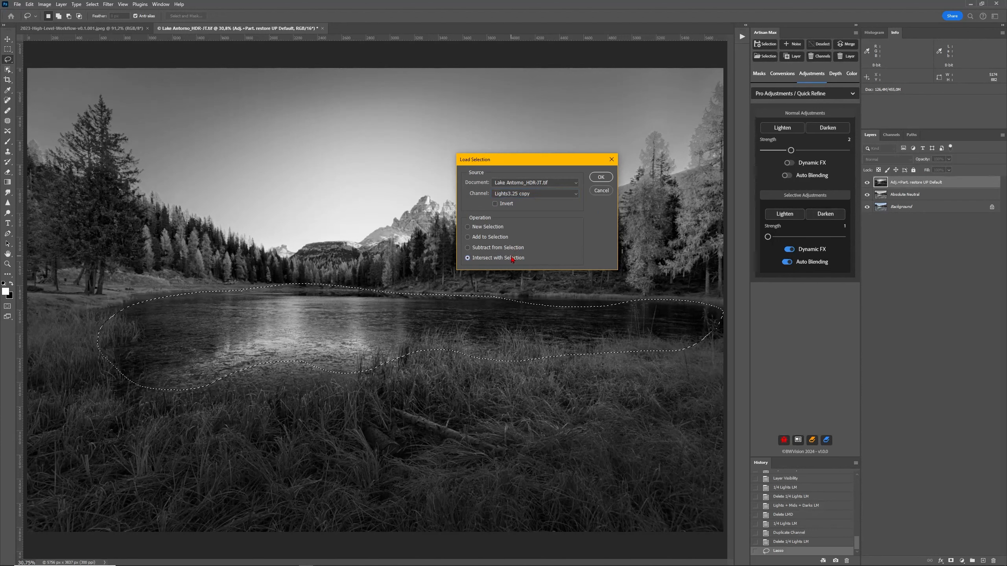
pyautogui.click(601, 178)
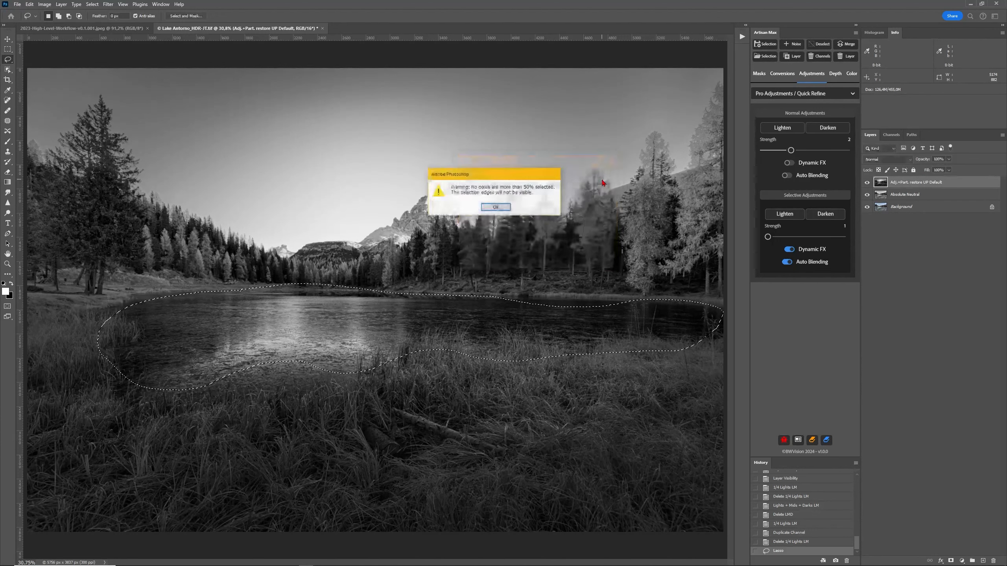
pyautogui.click(500, 207)
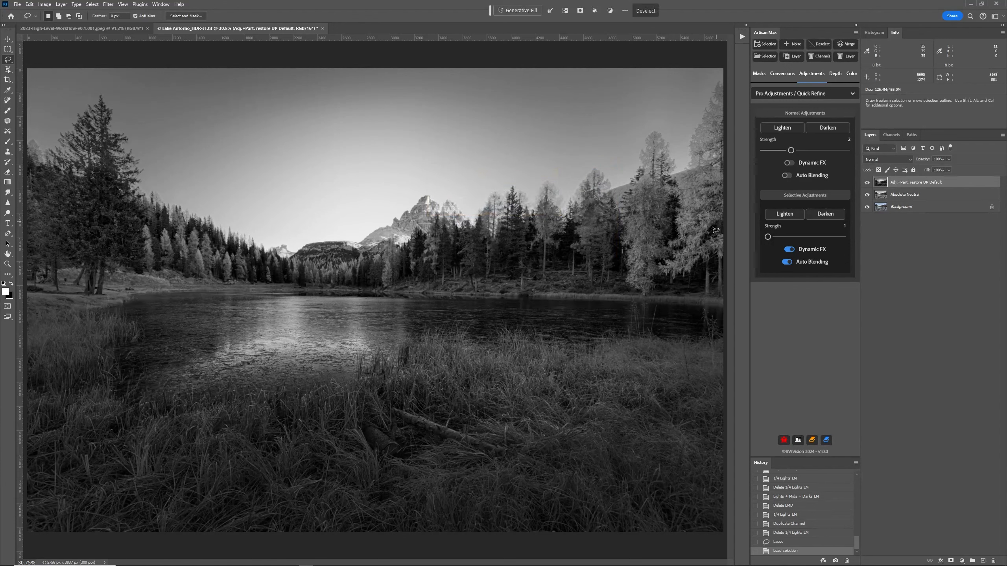
# Step: Lighten the masked lake highlights with Selective Adjustments at strength 1 and compare the new layer hidden and shown
pyautogui.click(789, 215)
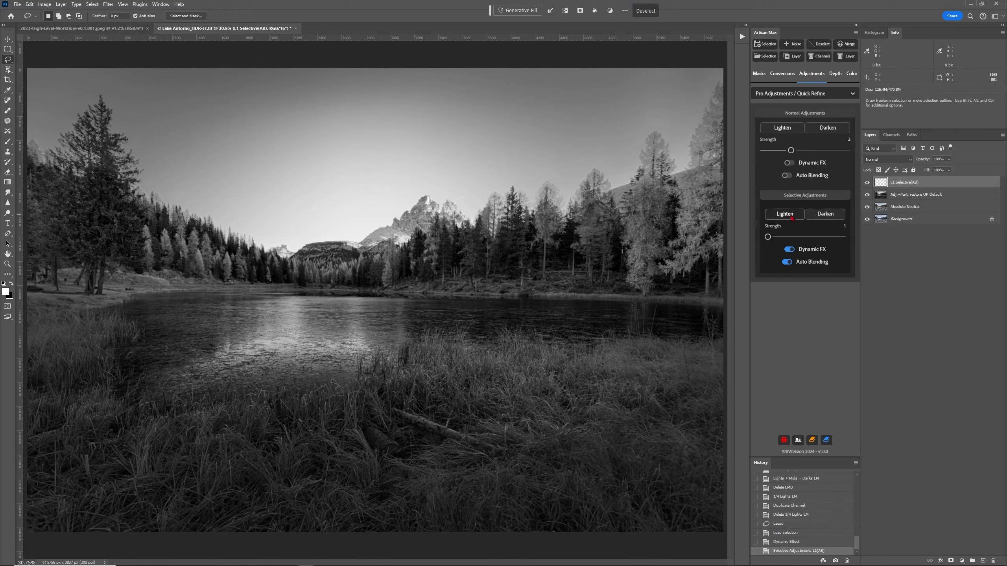
pyautogui.click(866, 182)
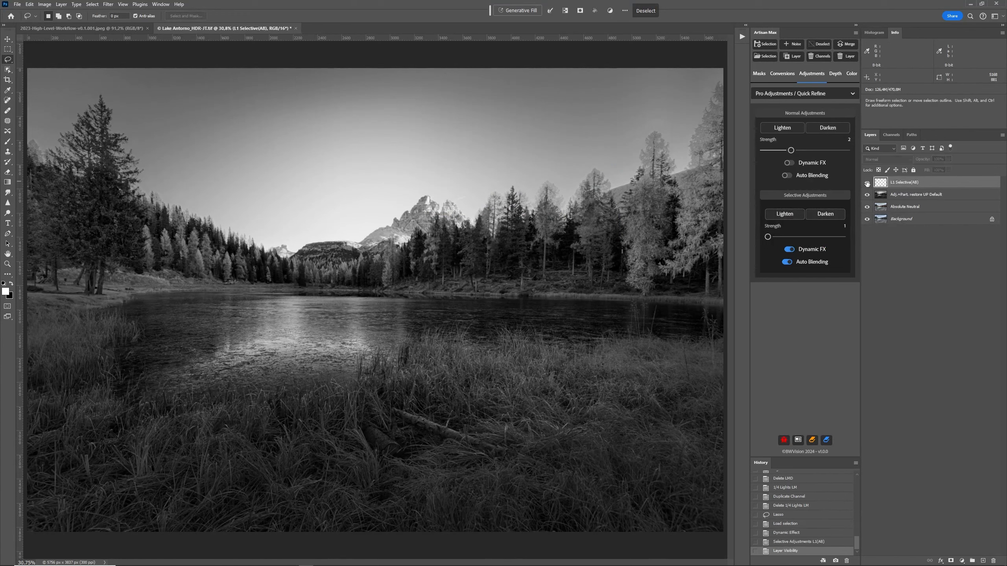
pyautogui.click(867, 183)
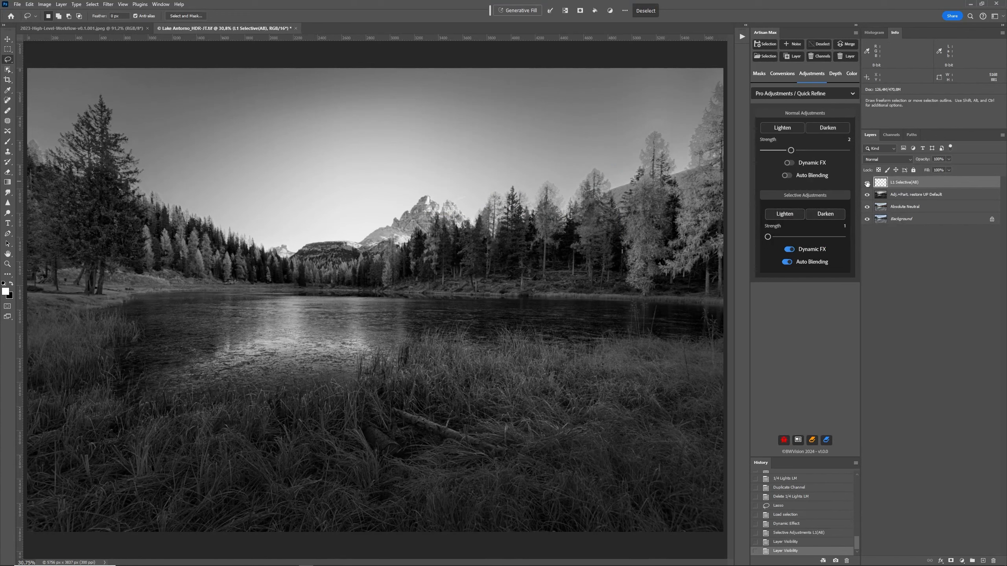
# Step: Lighten the masked lake again with Selective Adjustments at strength 2 and compare the two lightening layers hidden and shown
pyautogui.click(790, 236)
pyautogui.click(786, 217)
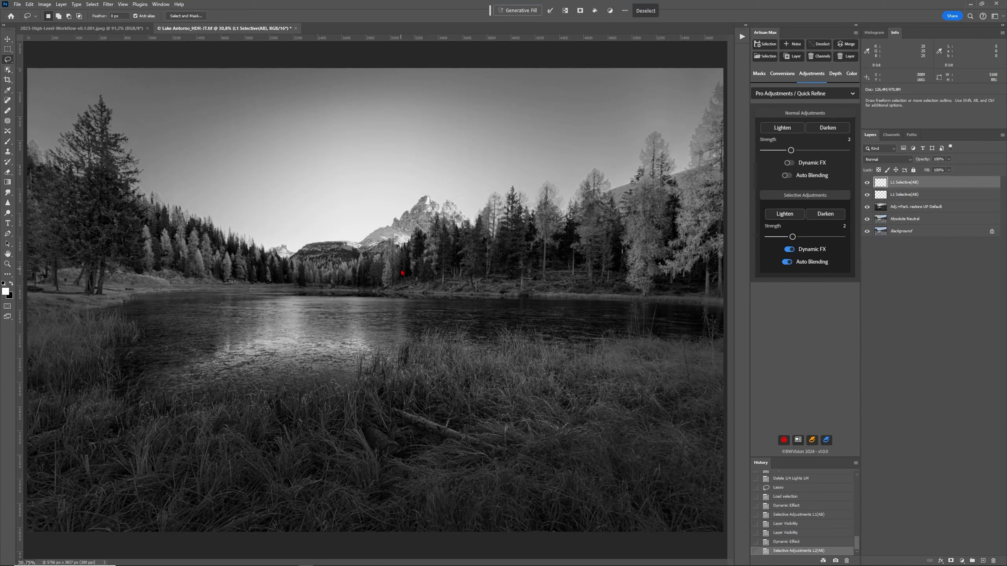
pyautogui.click(868, 194)
pyautogui.click(867, 182)
pyautogui.click(867, 184)
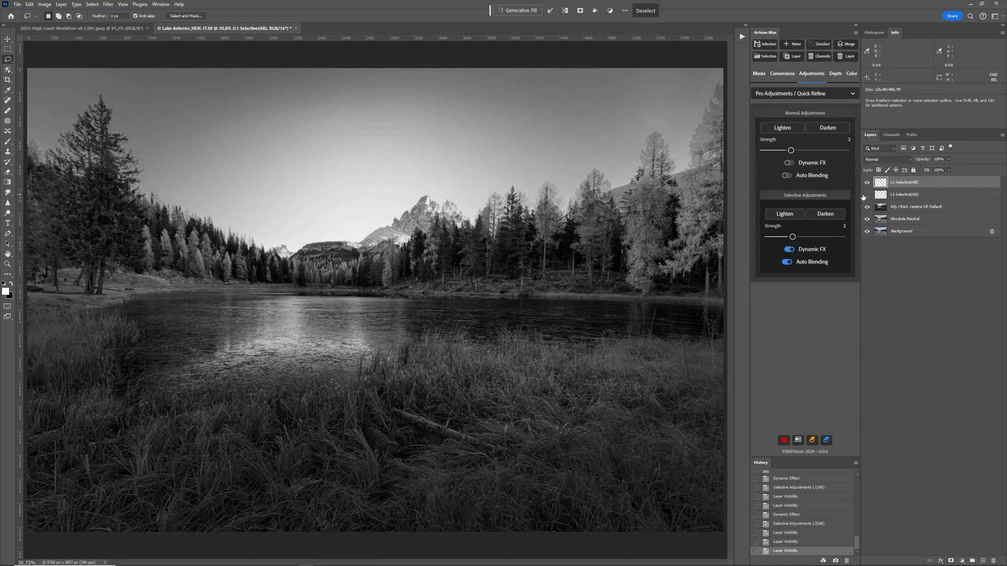
pyautogui.click(867, 195)
# Step: Lighten the masked lake three more times at strength 2 and merge the five L1 Selective(AB) layers into one
pyautogui.click(782, 221)
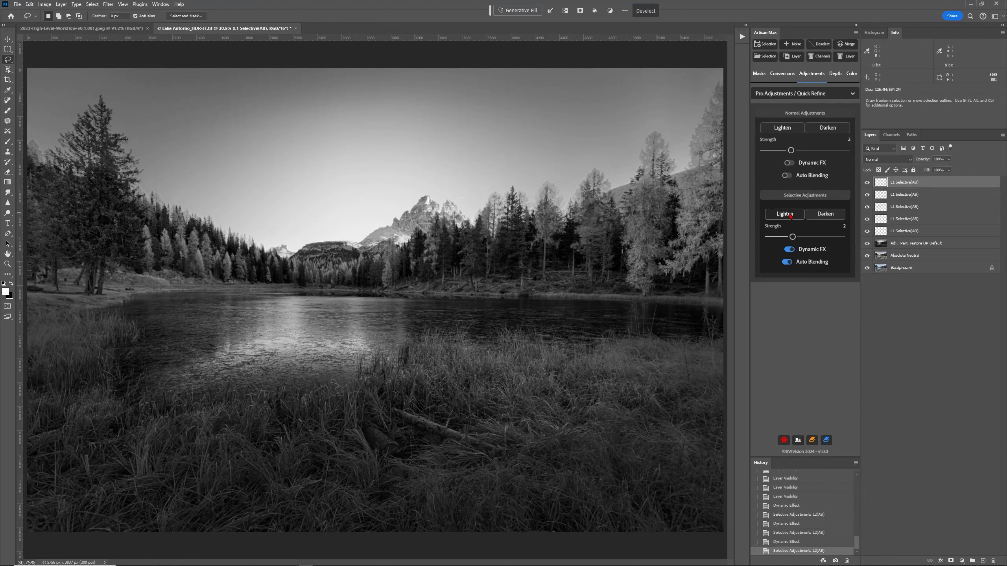
pyautogui.rightClick(922, 183)
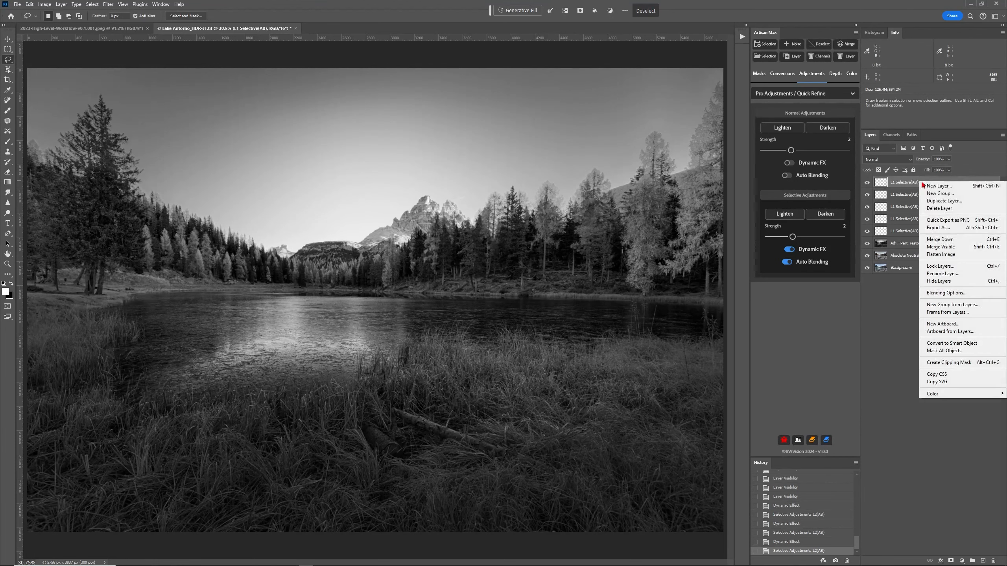
pyautogui.click(950, 239)
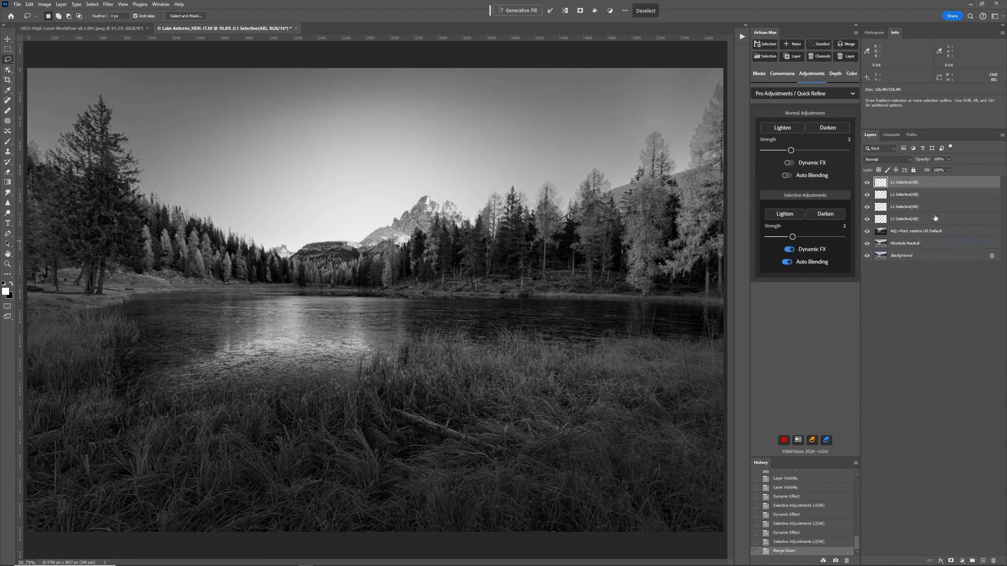
pyautogui.rightClick(931, 189)
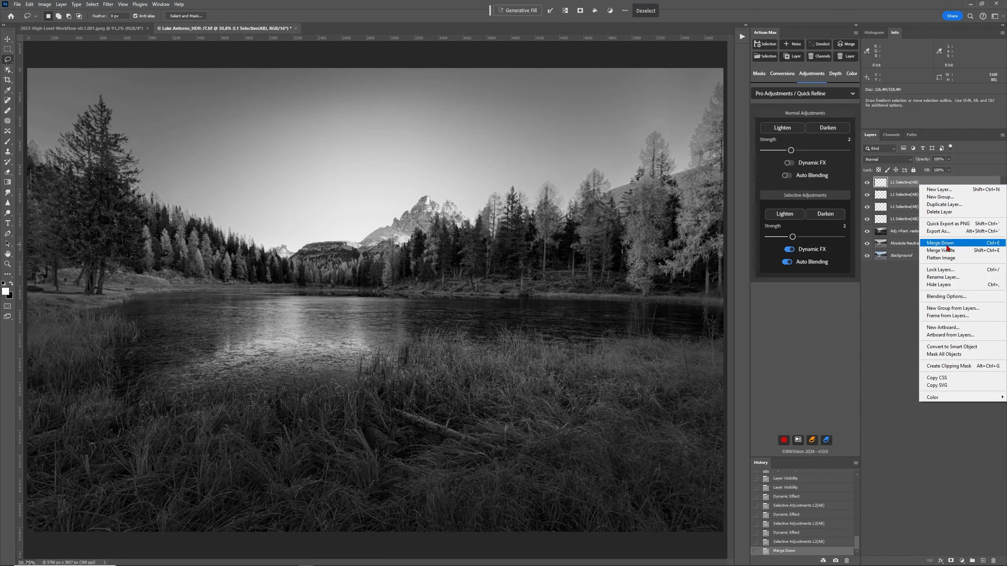
pyautogui.click(929, 241)
pyautogui.rightClick(927, 187)
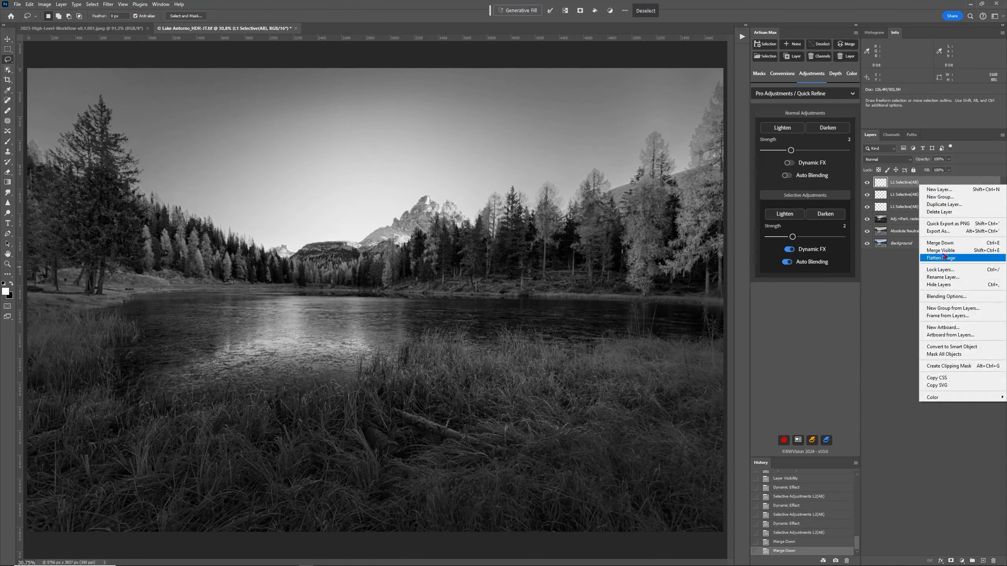
pyautogui.click(955, 246)
pyautogui.rightClick(918, 188)
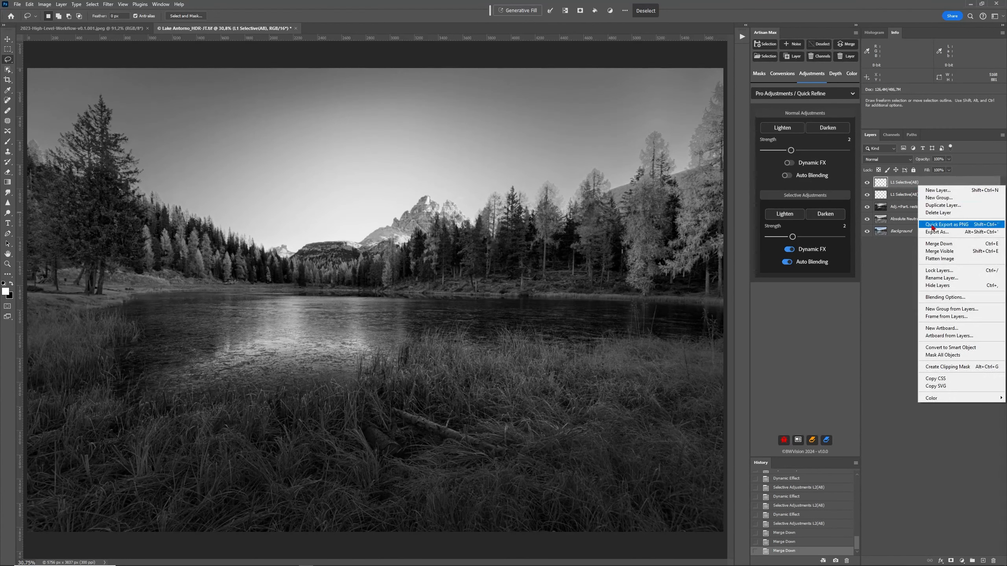
pyautogui.click(943, 245)
# Step: Compare the lake with the merged L1 Selective(AB) layer hidden and shown, at full view and enlarged to 66.67%
pyautogui.click(868, 183)
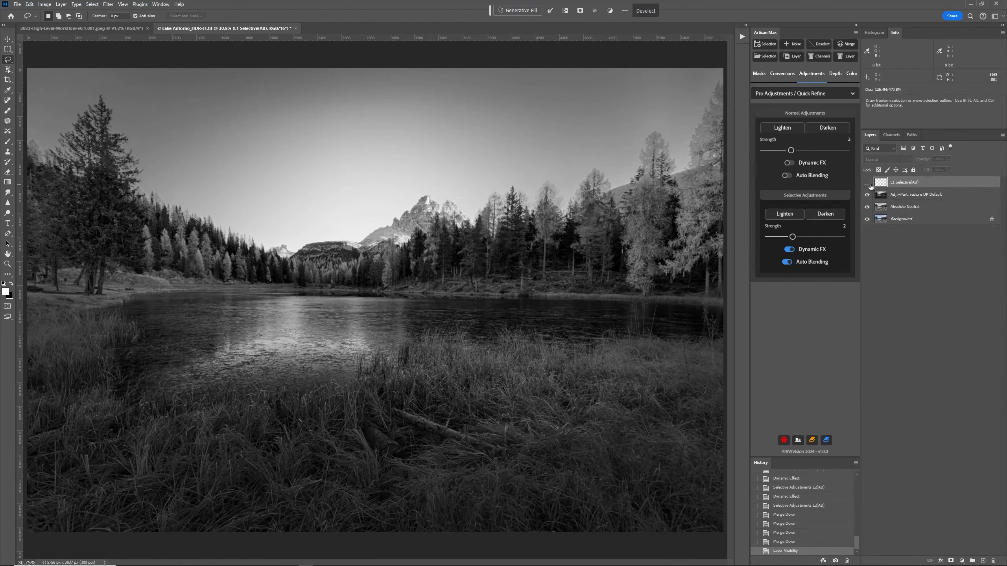
pyautogui.click(867, 183)
pyautogui.click(868, 183)
pyautogui.click(869, 184)
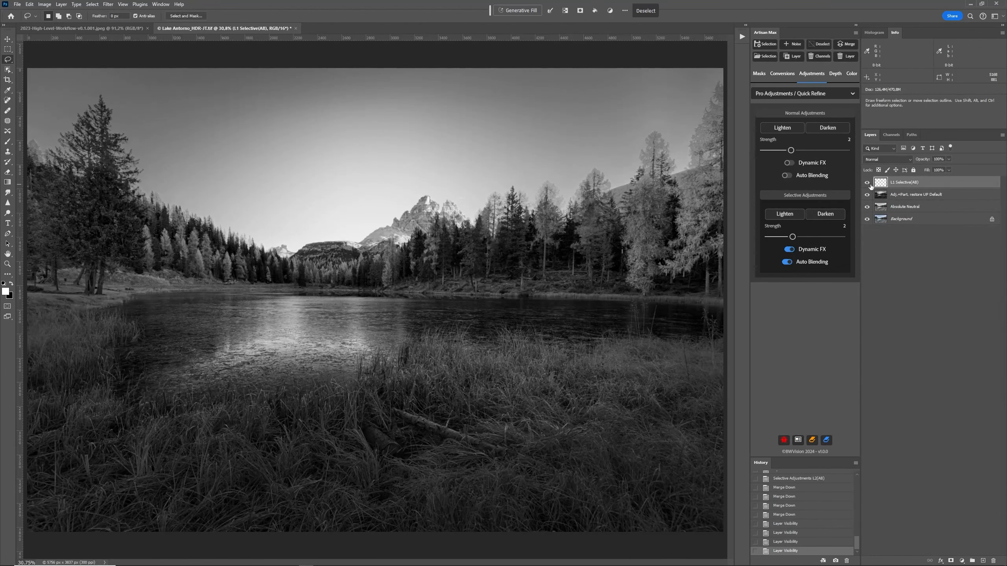
pyautogui.hotkey('ctrl', '+')
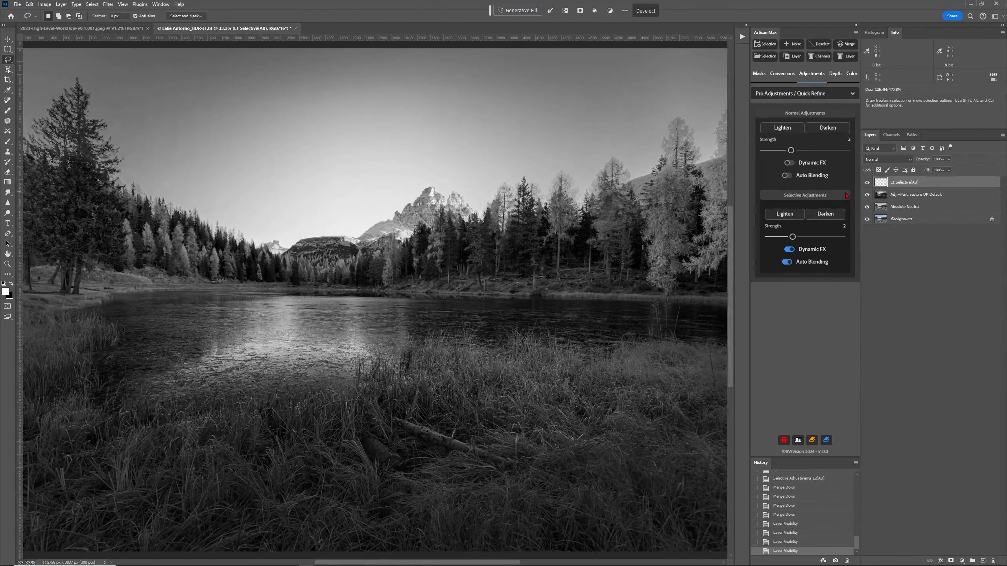
pyautogui.click(868, 183)
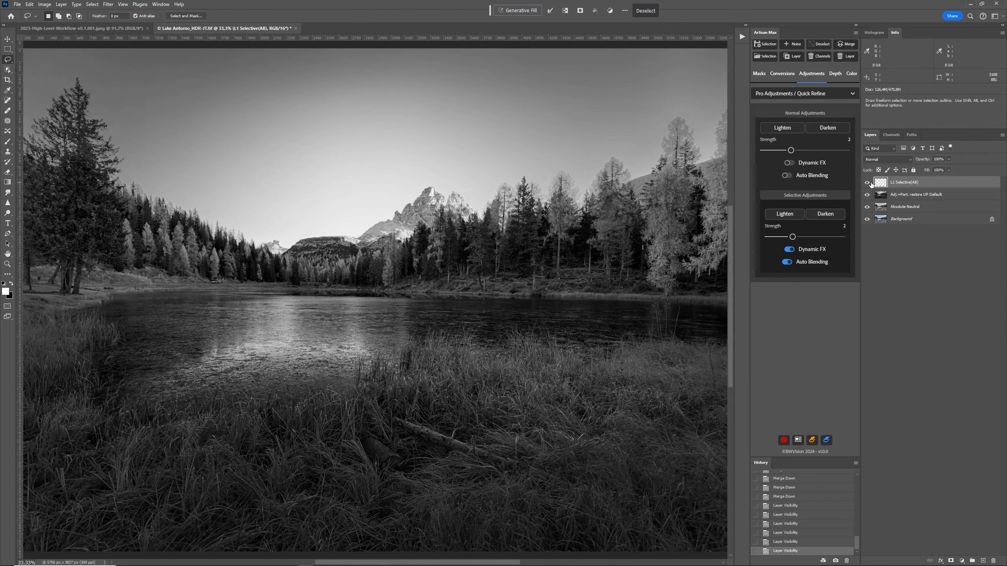
pyautogui.click(867, 183)
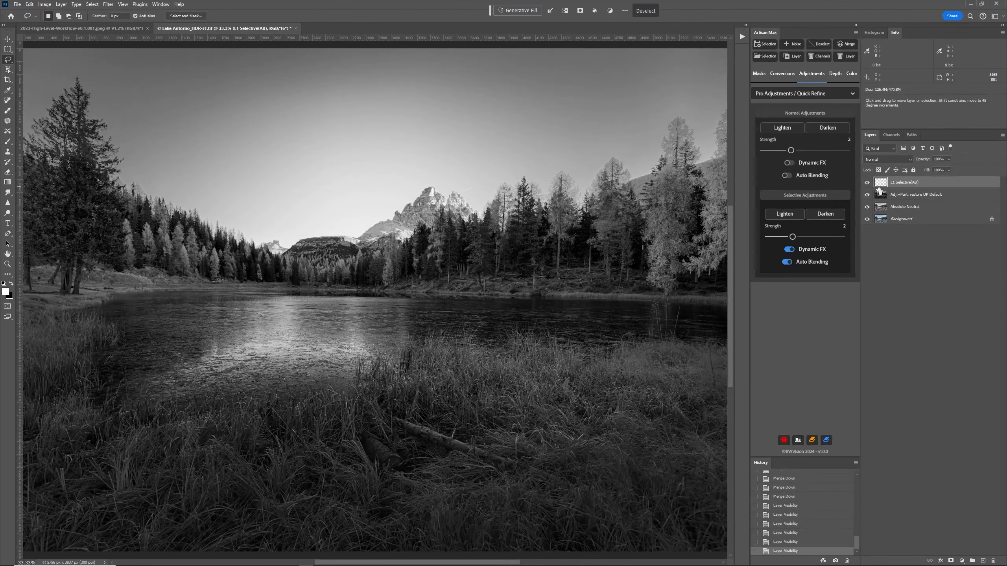
pyautogui.hotkey('ctrl', '+')
pyautogui.hotkey('ctrl', '+')
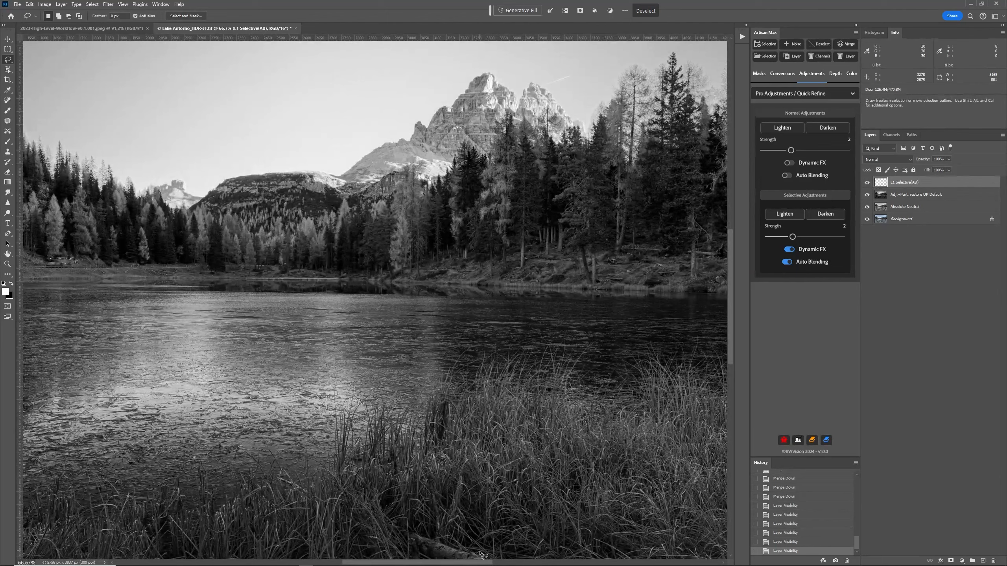
pyautogui.moveTo(480, 563); pyautogui.dragTo(456, 563)
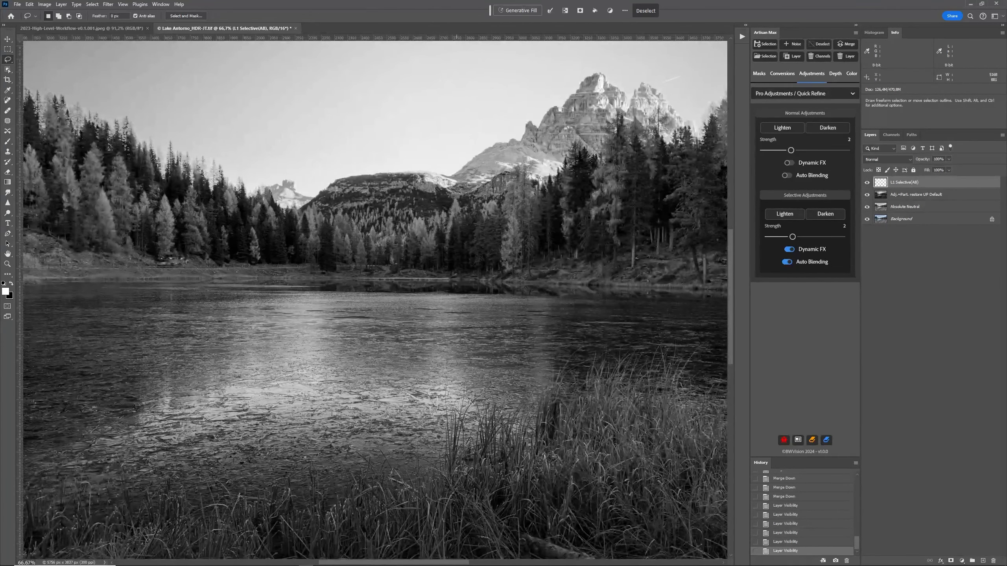
pyautogui.click(868, 183)
pyautogui.click(868, 183)
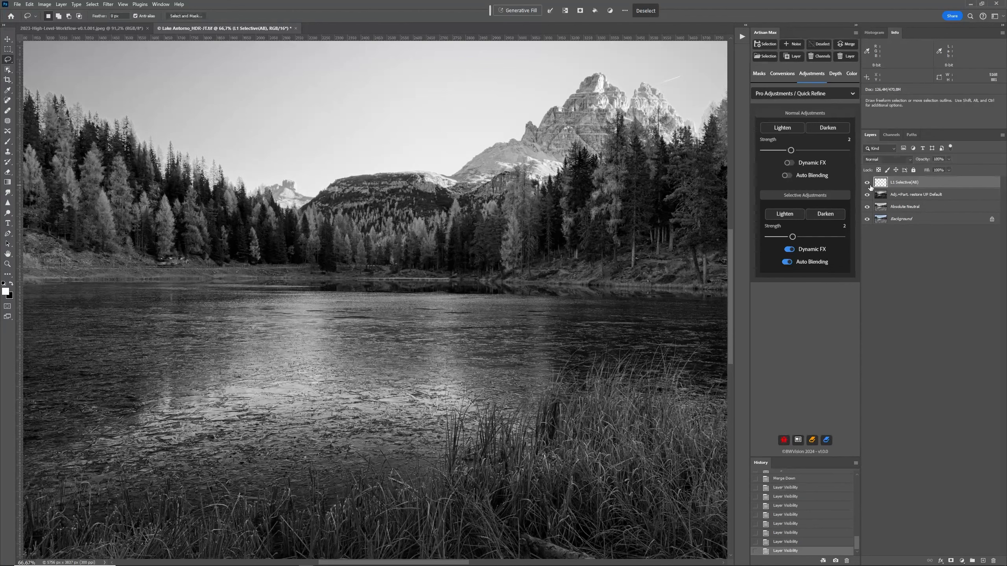
pyautogui.click(868, 184)
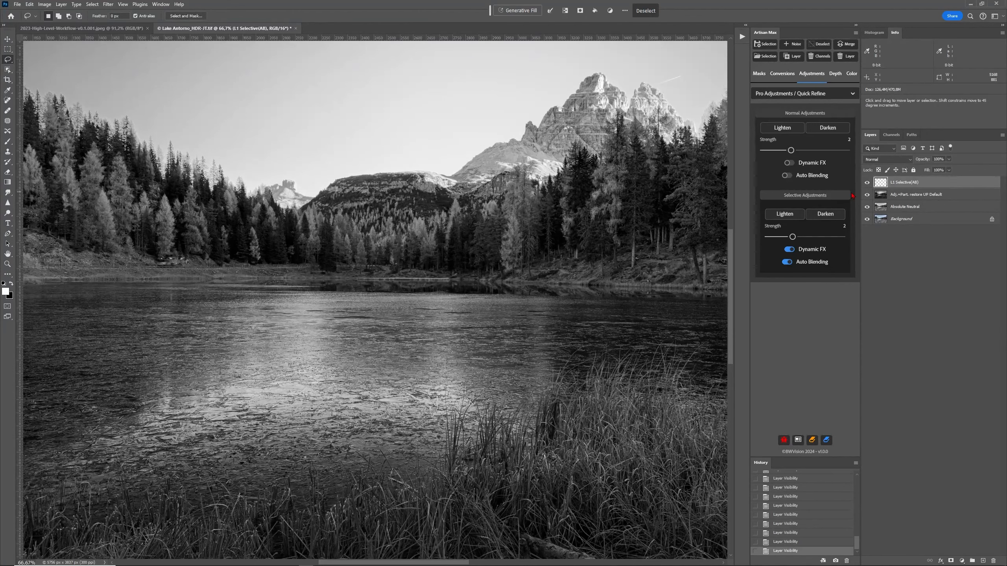
pyautogui.hotkey('ctrl', '0')
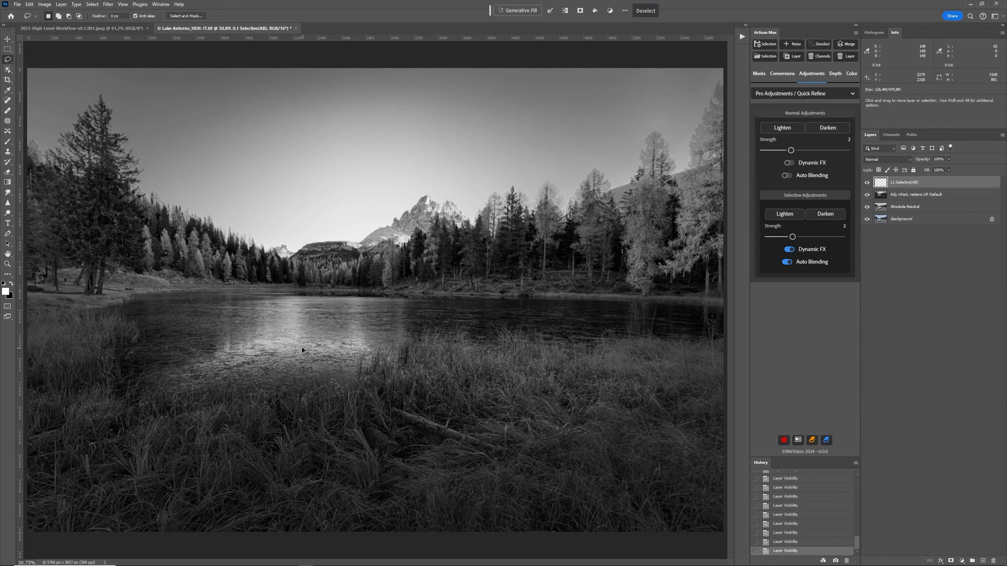
# Step: Clear the selection and move the merged L1 Selective(AB) layer slightly downward with Free Transform
pyautogui.click(92, 4)
pyautogui.click(100, 19)
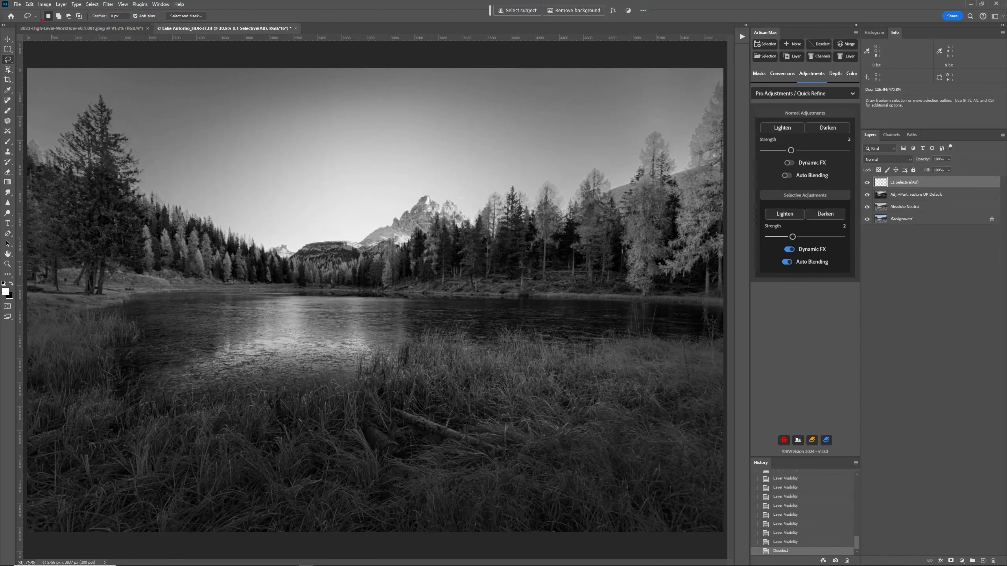
pyautogui.click(31, 4)
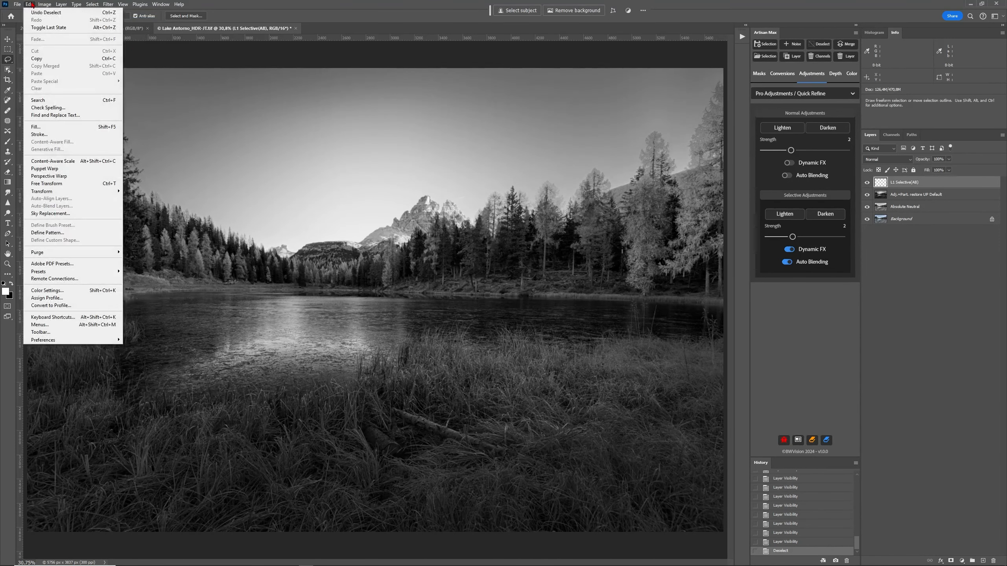
pyautogui.click(74, 184)
pyautogui.moveTo(377, 310); pyautogui.dragTo(394, 358)
pyautogui.press('Return')
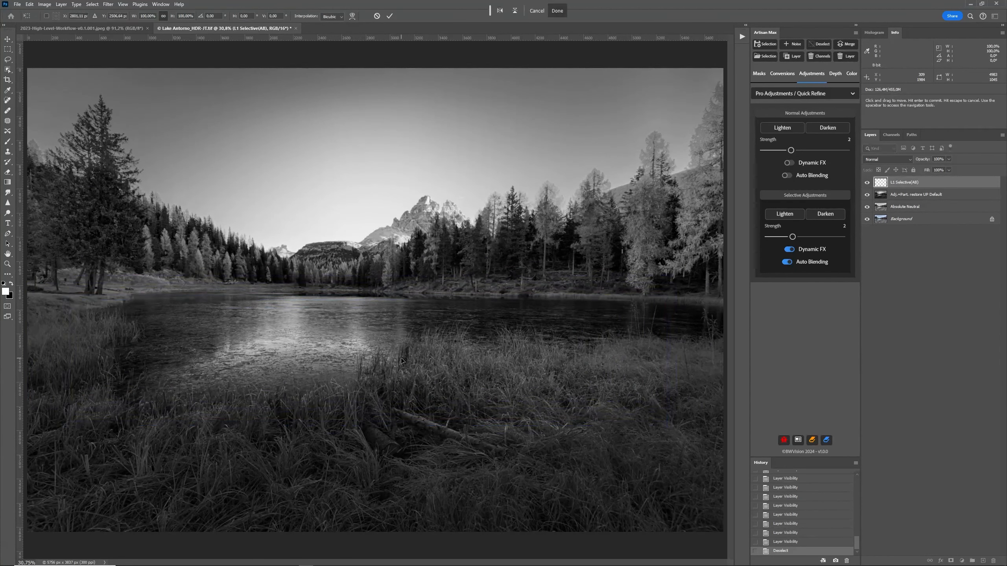
# Step: Compare the full photo with the moved L1 Selective(AB) layer hidden and shown
pyautogui.click(871, 184)
pyautogui.click(867, 183)
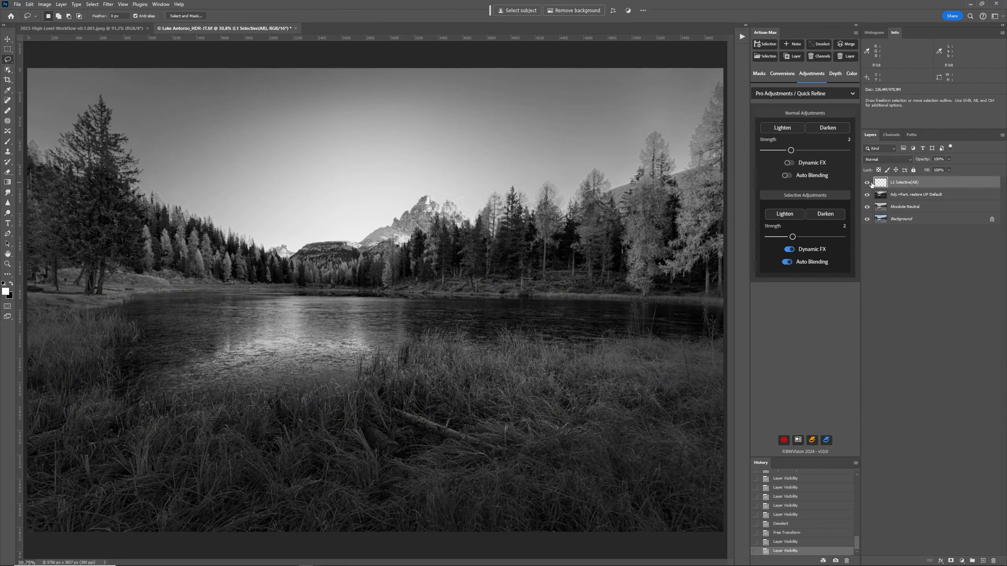
pyautogui.click(868, 183)
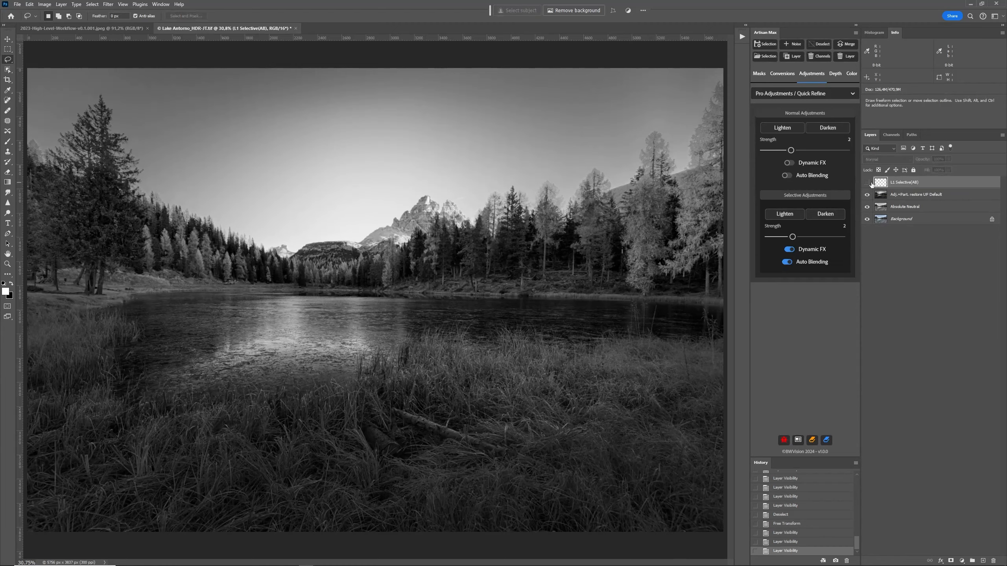
pyautogui.click(868, 183)
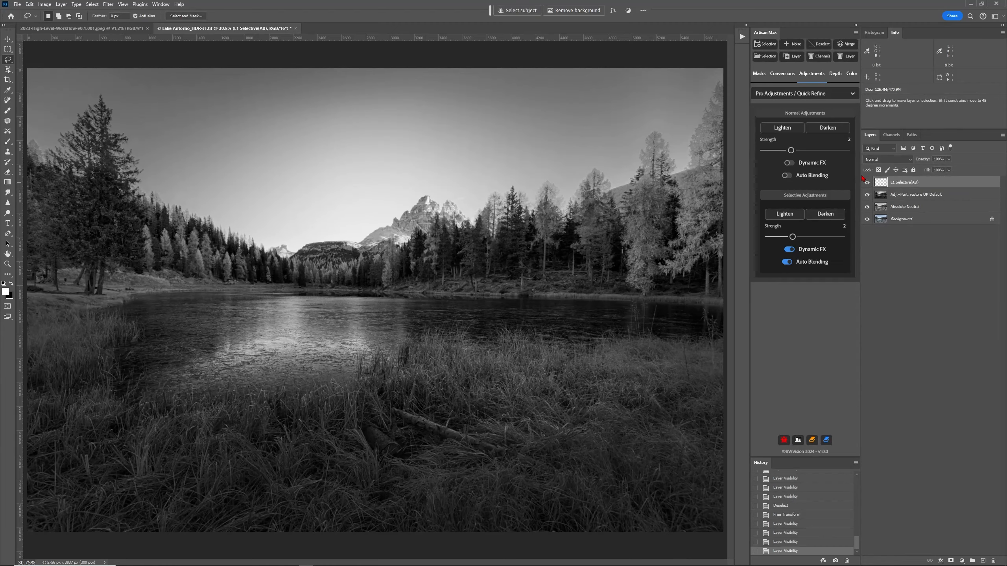
# Step: Compare the history states before and after the Free Transform on the lake at 66.67% zoom
pyautogui.scroll(5, 390, 345)
pyautogui.moveTo(390, 344); pyautogui.dragTo(523, 193)
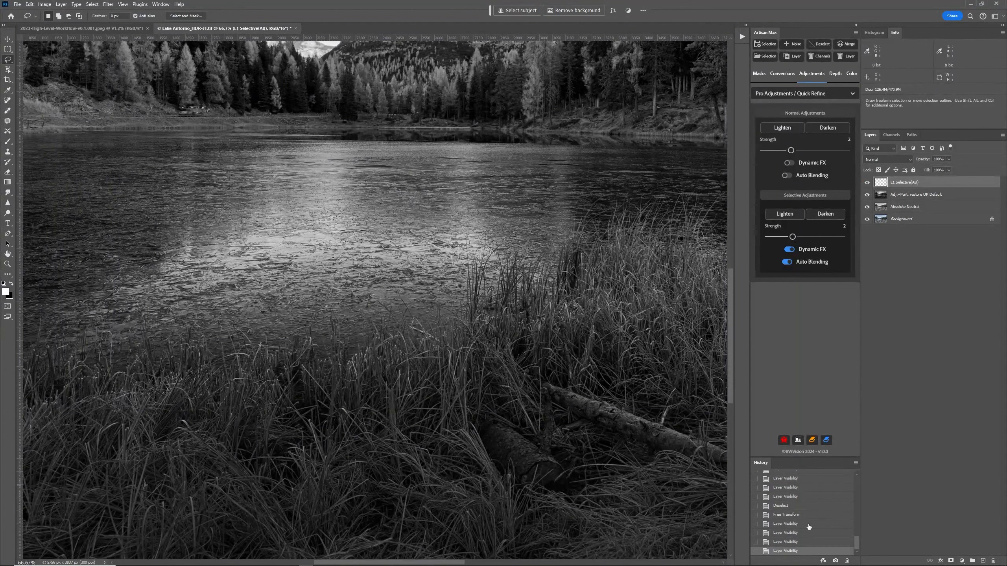
pyautogui.click(793, 507)
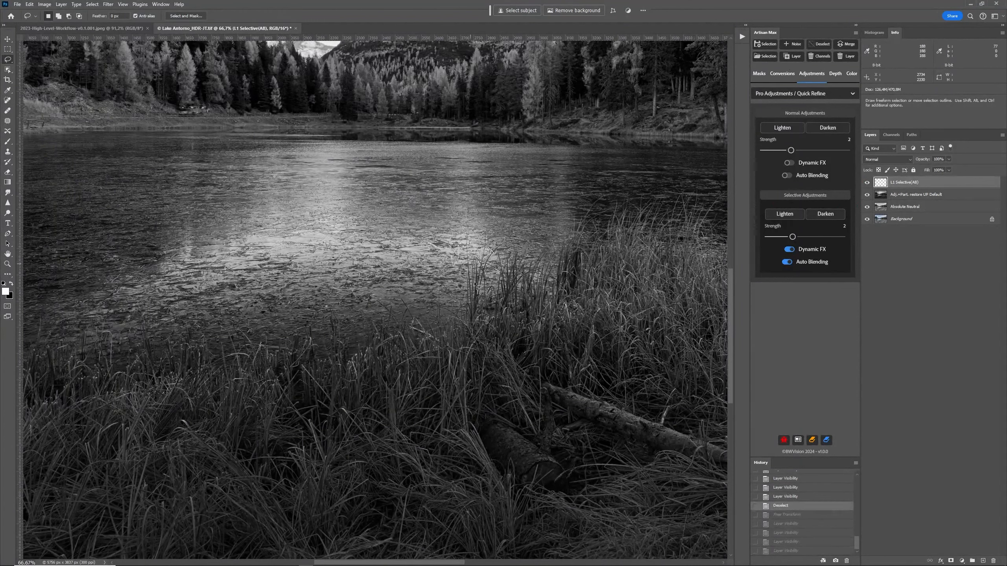
pyautogui.click(800, 552)
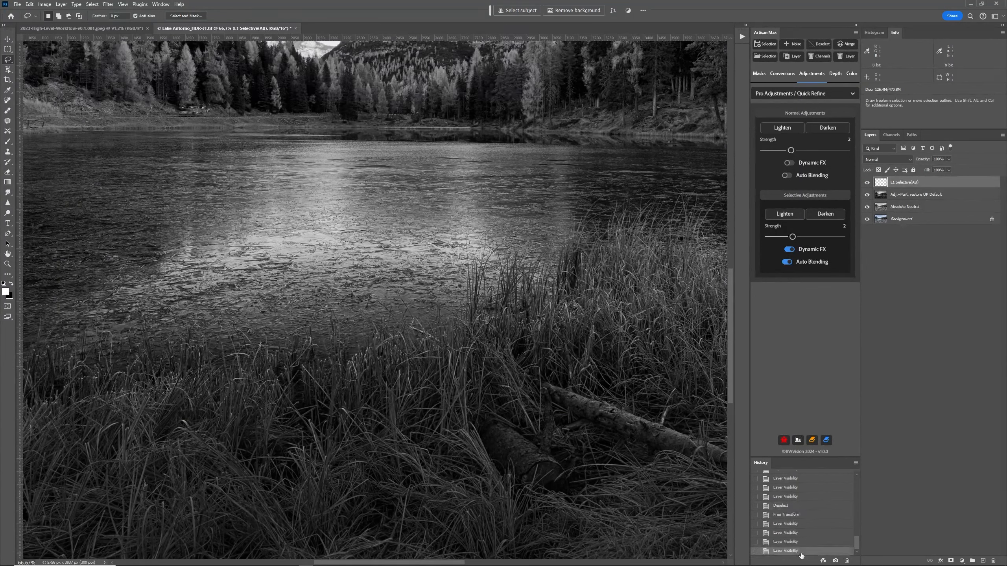
pyautogui.click(796, 507)
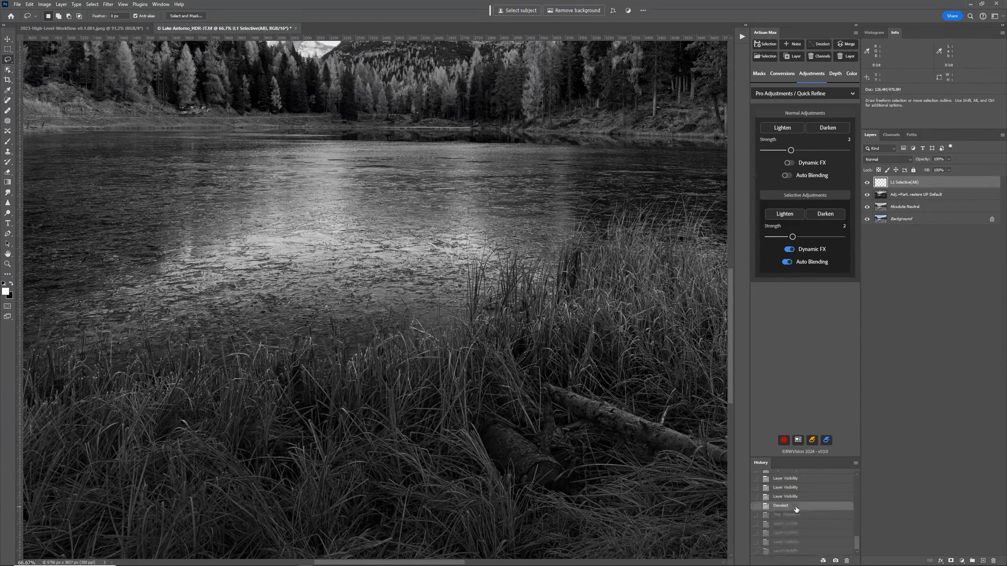
pyautogui.click(800, 551)
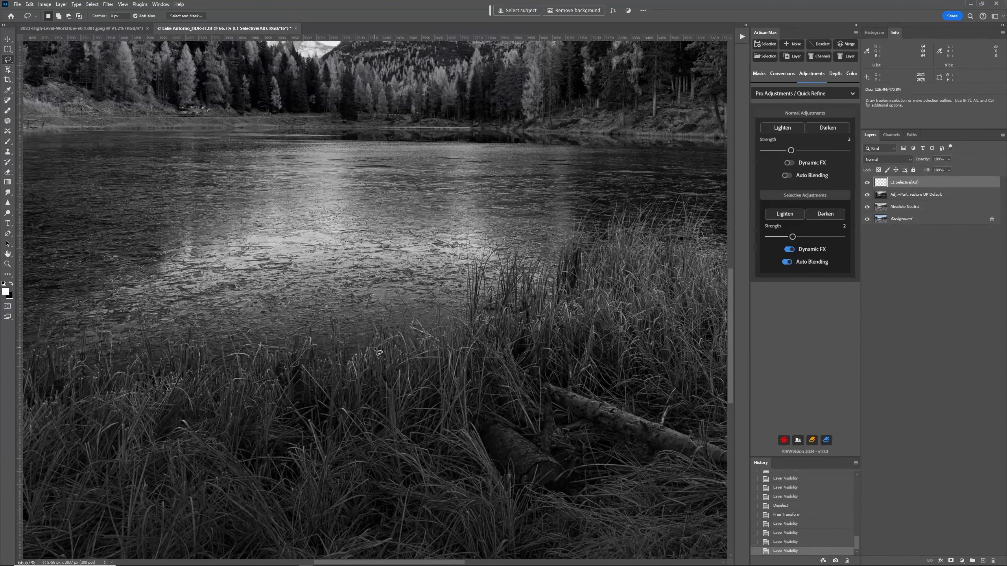
# Step: Examine the lake's grassy near shore at 100% with the L1 Selective(AB) layer hidden and shown, and return to the full view
pyautogui.scroll(1, 379, 352)
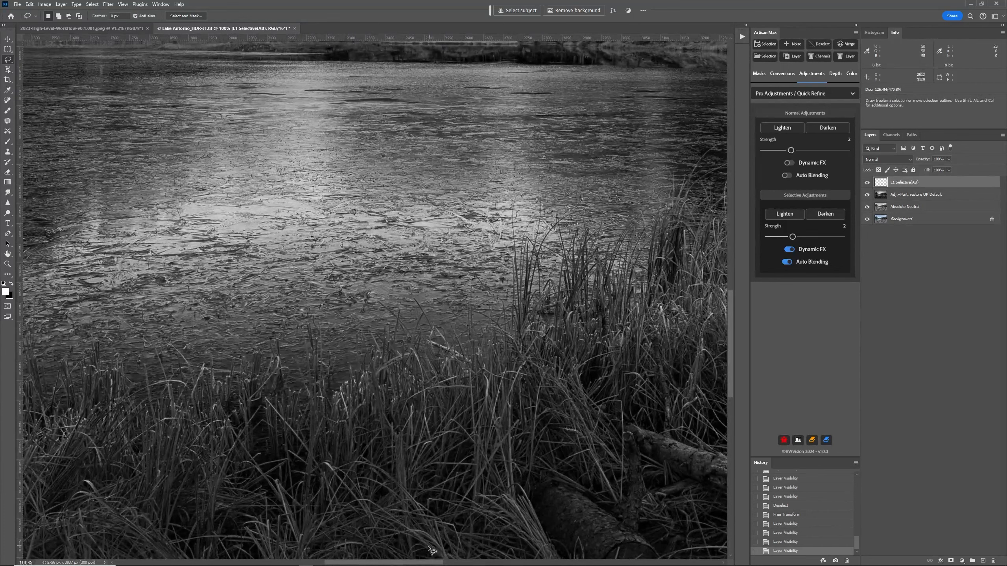
pyautogui.moveTo(431, 563); pyautogui.dragTo(371, 563)
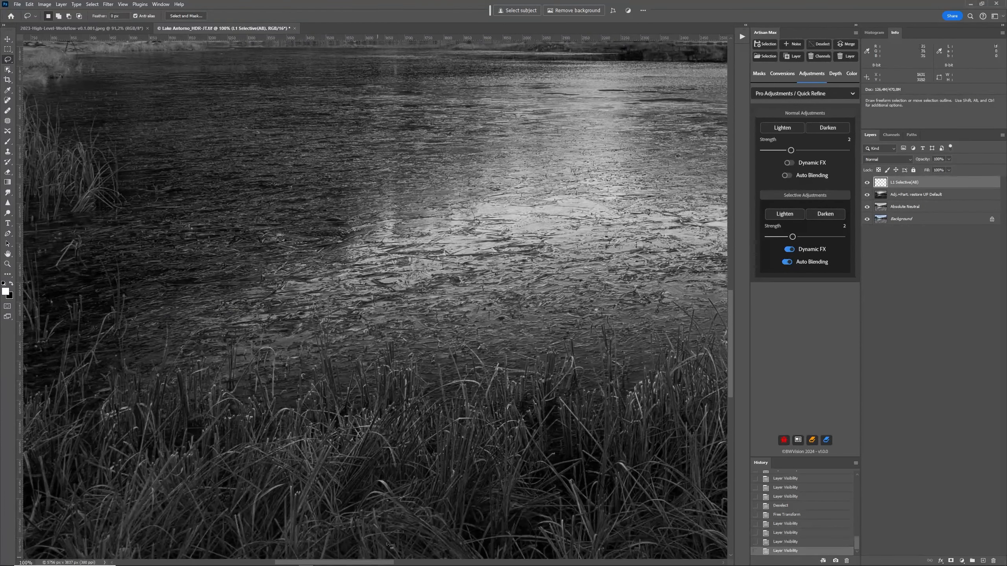
pyautogui.moveTo(730, 310); pyautogui.dragTo(730, 321)
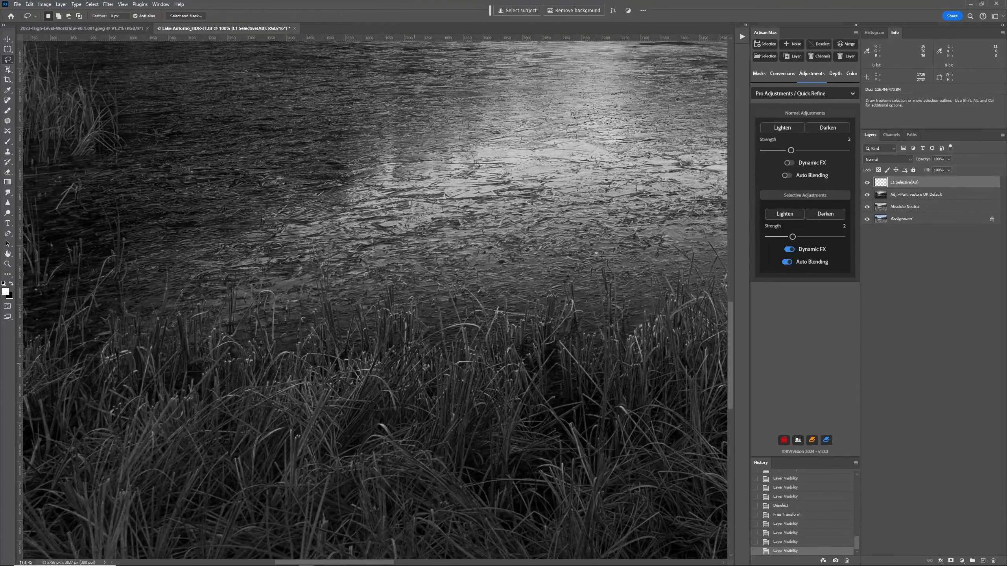
pyautogui.click(868, 183)
pyautogui.click(868, 183)
pyautogui.click(868, 183)
pyautogui.click(868, 183)
pyautogui.hotkey('ctrl', '0')
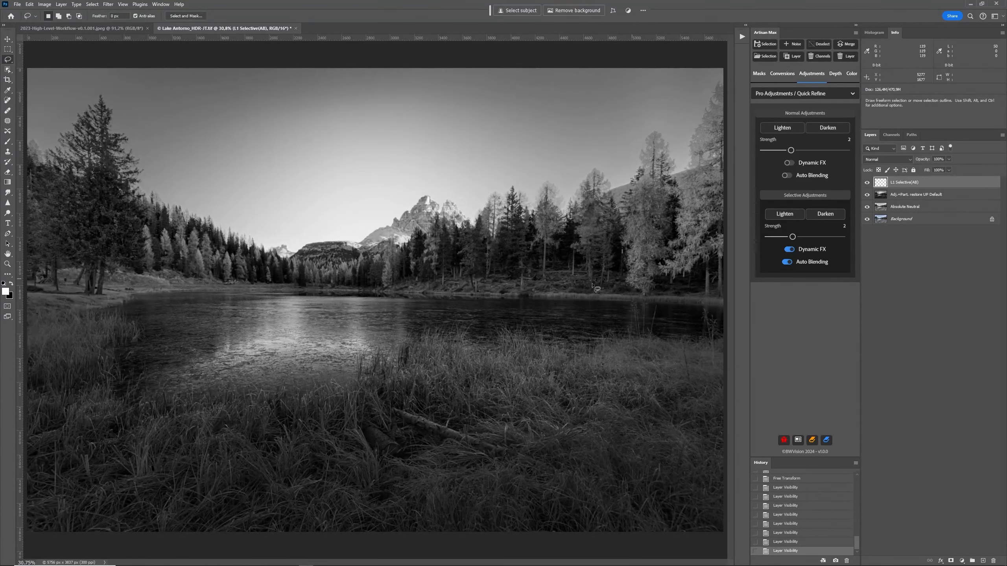
# Step: Generate the quarter darks luminosity masks from the Background layer and show the document's channels
pyautogui.click(886, 218)
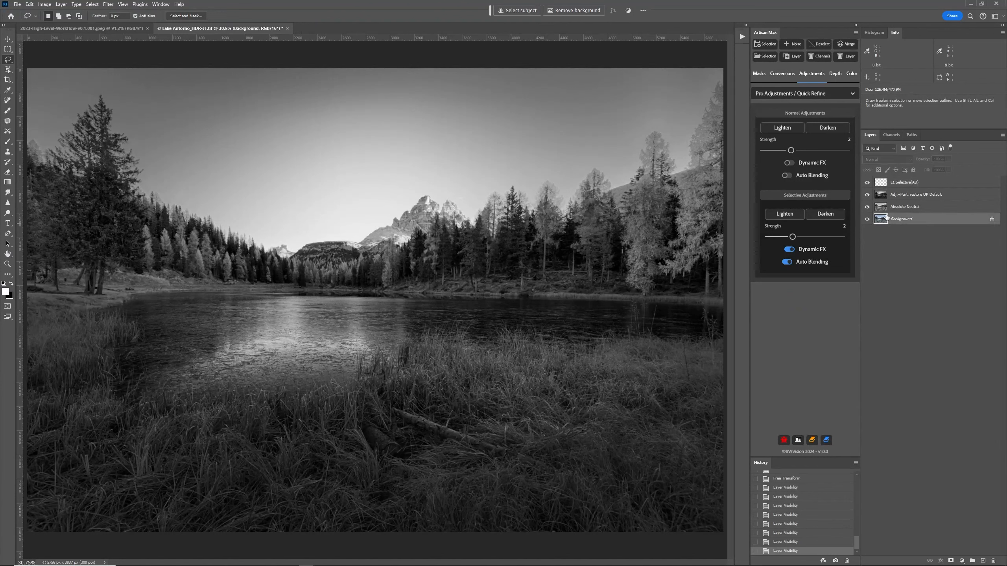
pyautogui.click(760, 76)
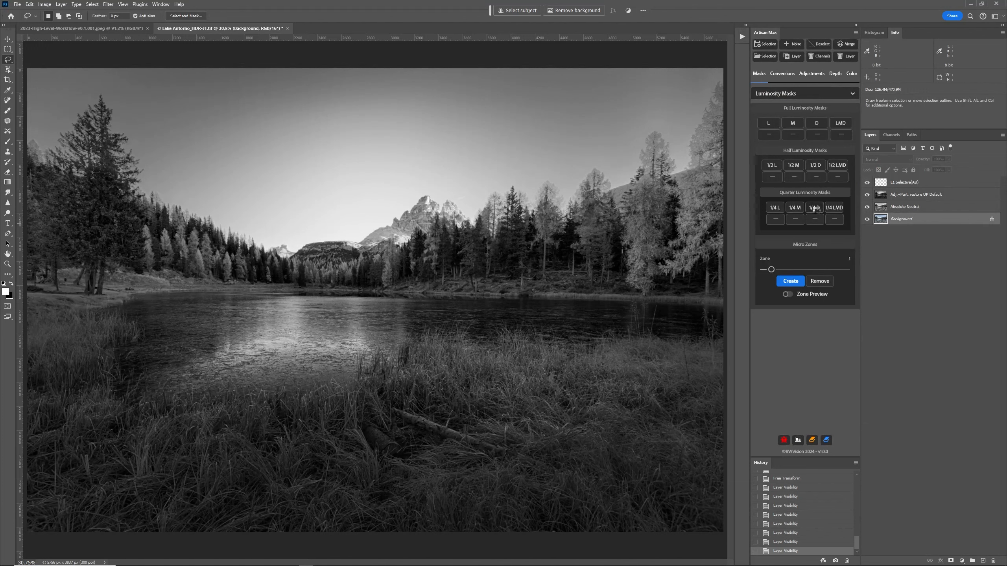
pyautogui.click(891, 135)
# Step: Examine the darks masks from Darks3.25 through Darks5.25 for how well they isolate the shadows in the foreground grass
pyautogui.click(907, 263)
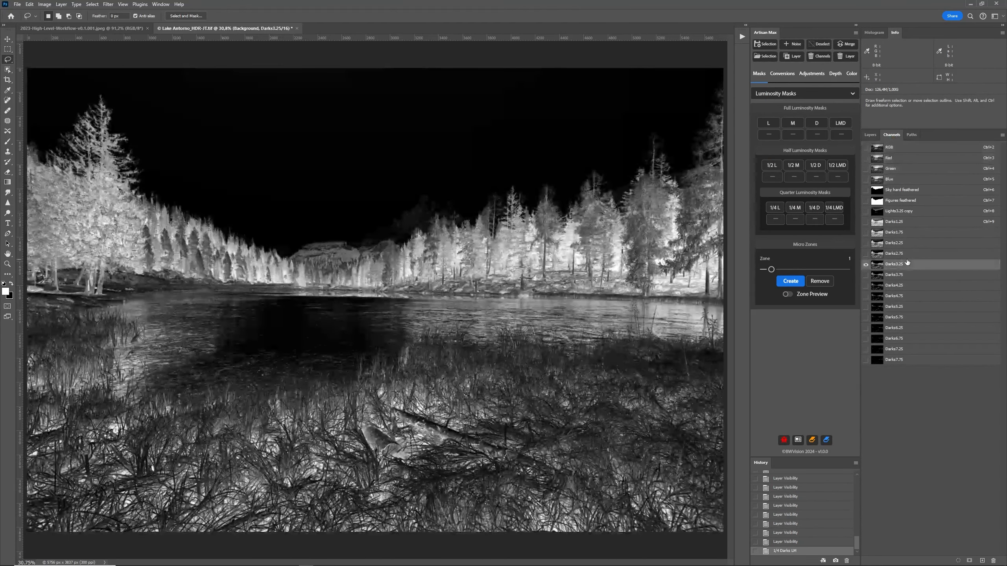
pyautogui.hotkey('ctrl', '+')
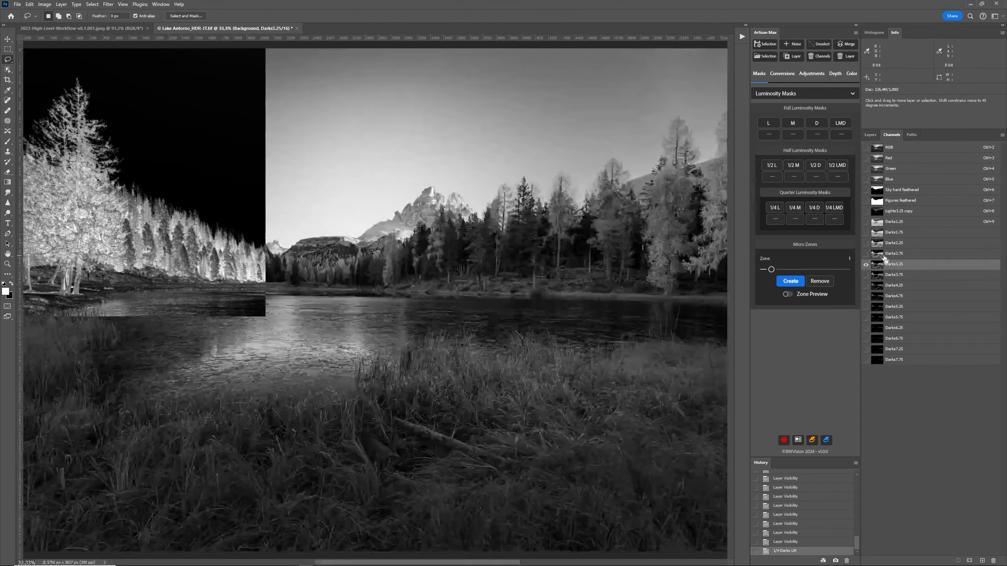
pyautogui.hscroll(-2, 471, 321)
pyautogui.scroll(-3, 471, 321)
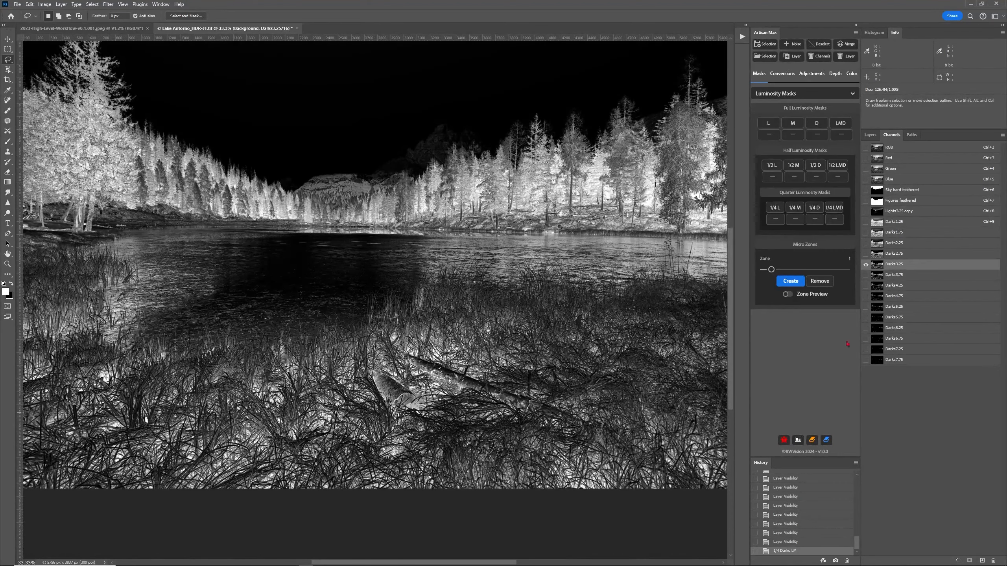
pyautogui.click(922, 279)
pyautogui.click(917, 288)
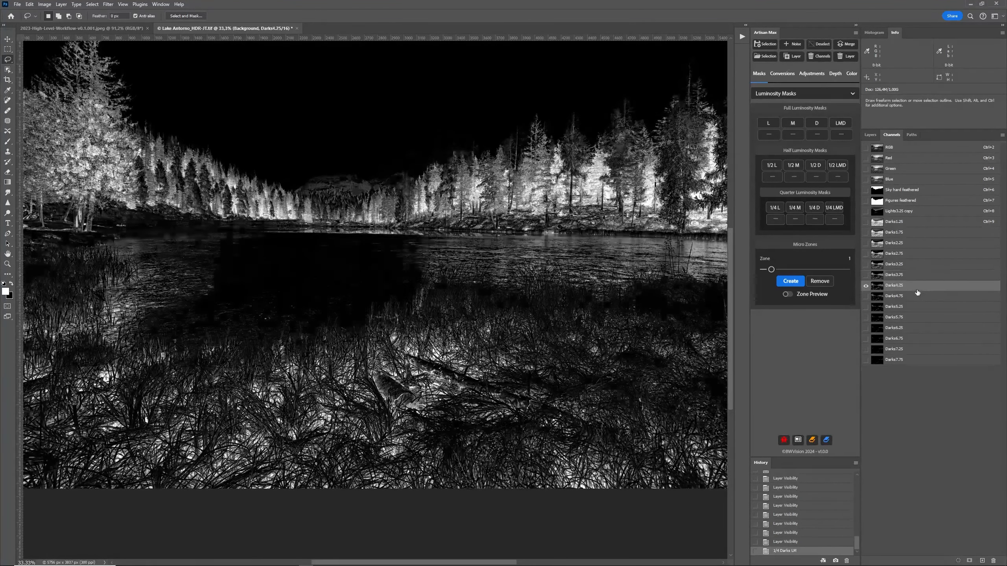
pyautogui.press('ctrl')
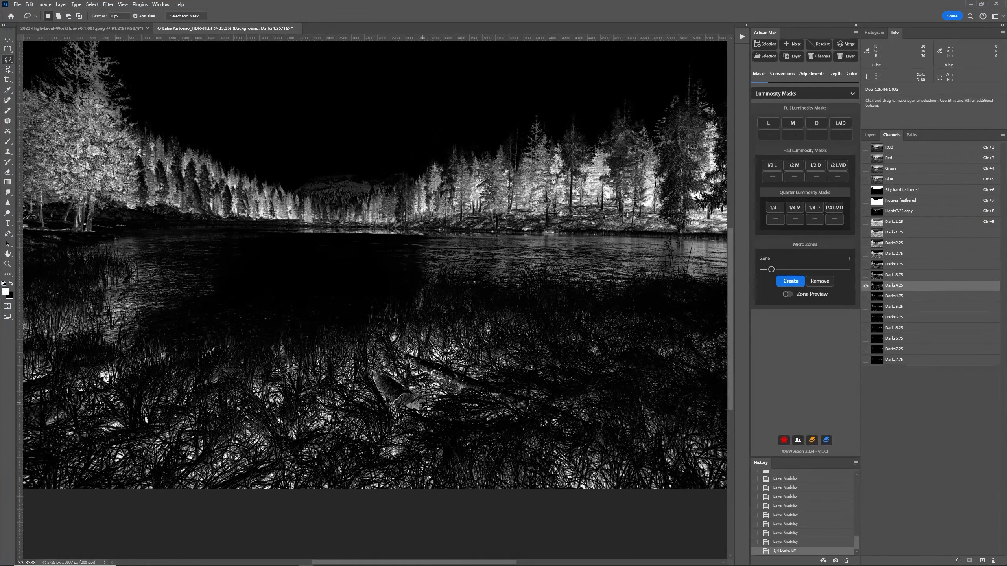
pyautogui.hotkey('ctrl', '-')
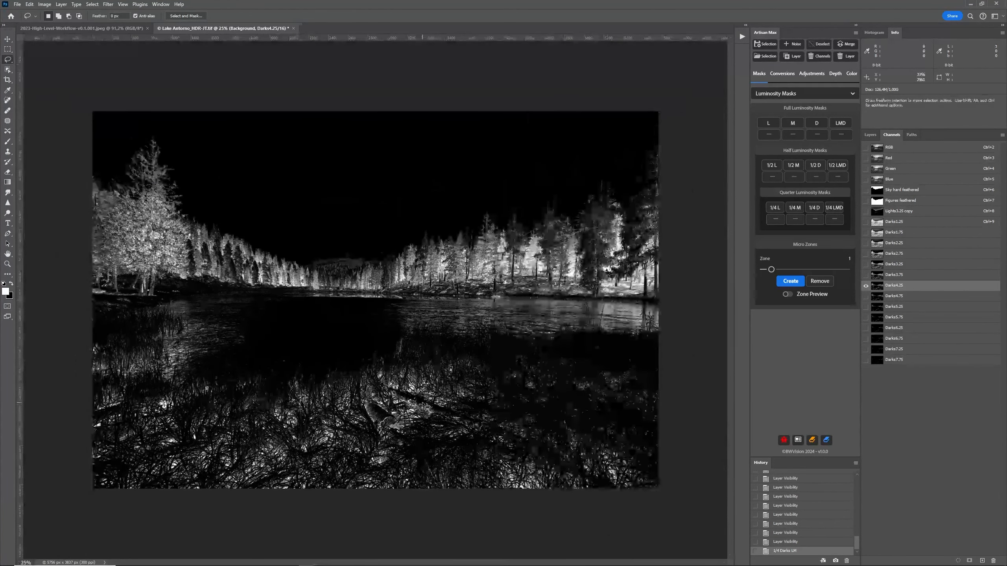
pyautogui.click(917, 296)
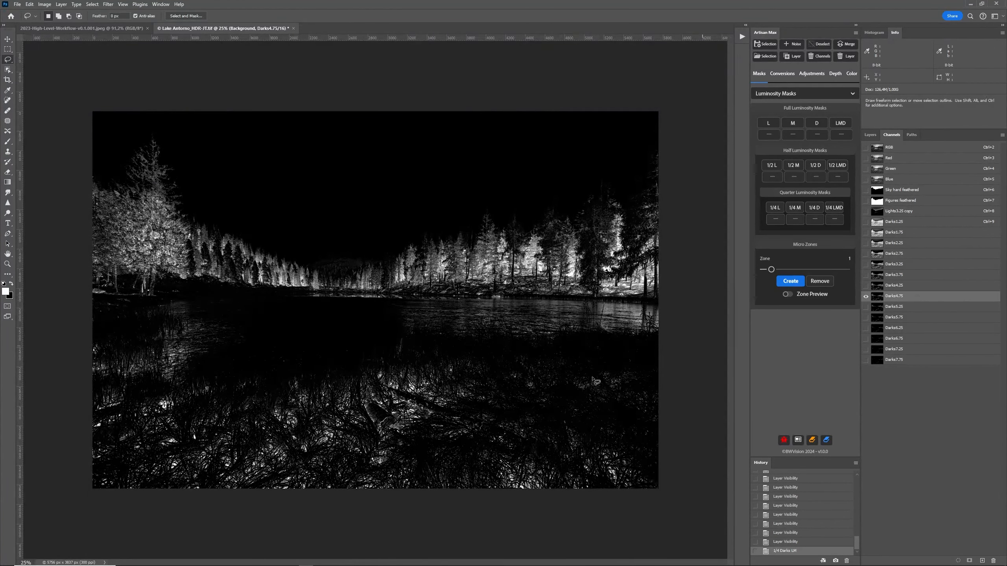
pyautogui.click(908, 307)
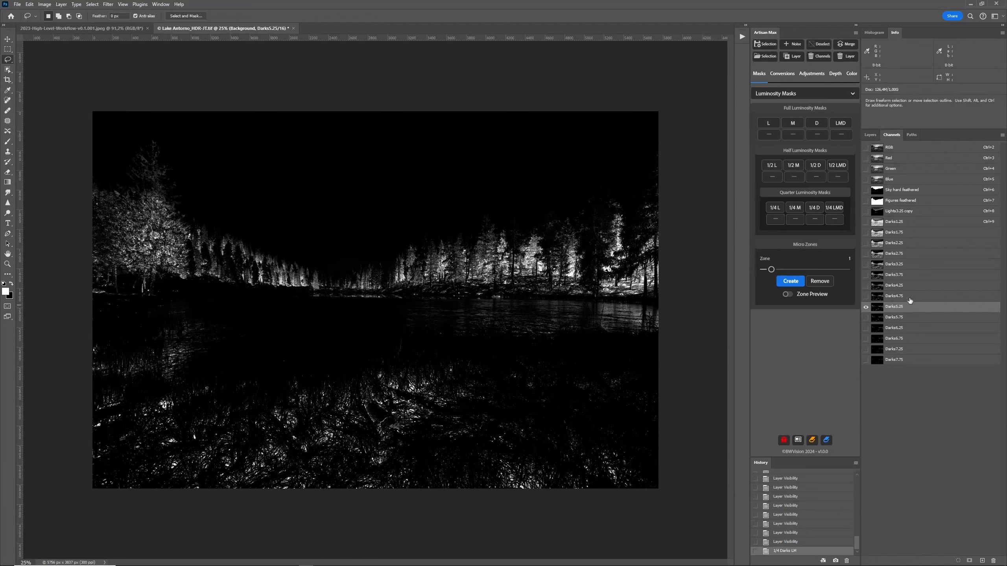
# Step: Duplicate the Darks4.75 mask channel within the same document, keeping the suggested copy name
pyautogui.click(910, 296)
pyautogui.rightClick(909, 298)
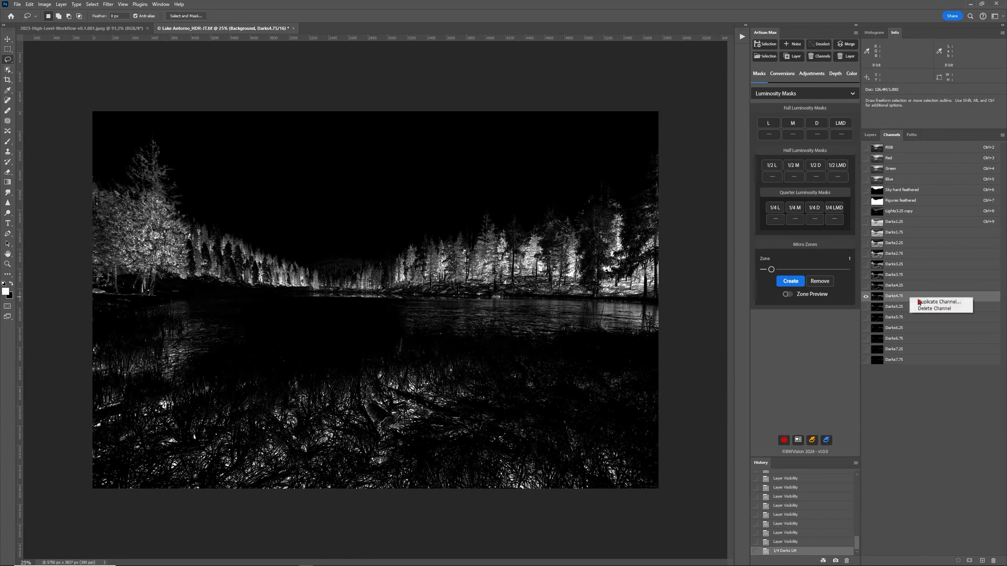
pyautogui.click(926, 300)
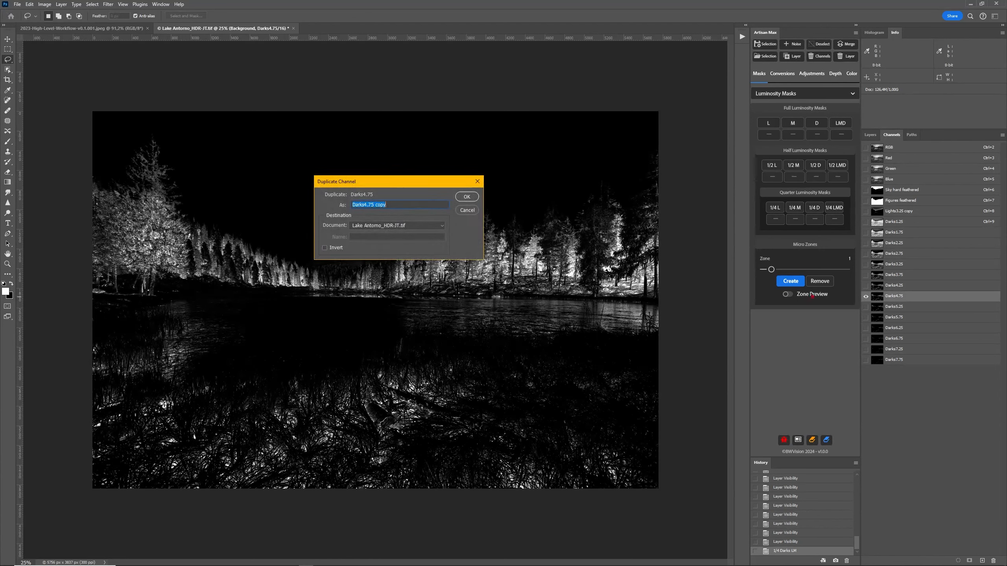
pyautogui.click(474, 197)
pyautogui.click(468, 197)
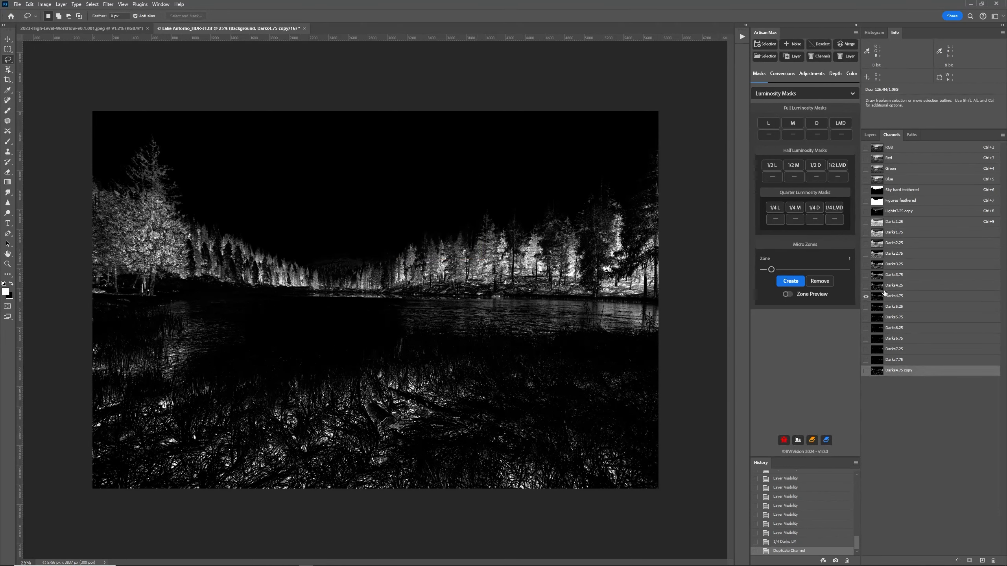
# Step: Delete the generated quarter darks masks, check the remaining Darks4.75 copy channel and return to the RGB composite
pyautogui.click(815, 220)
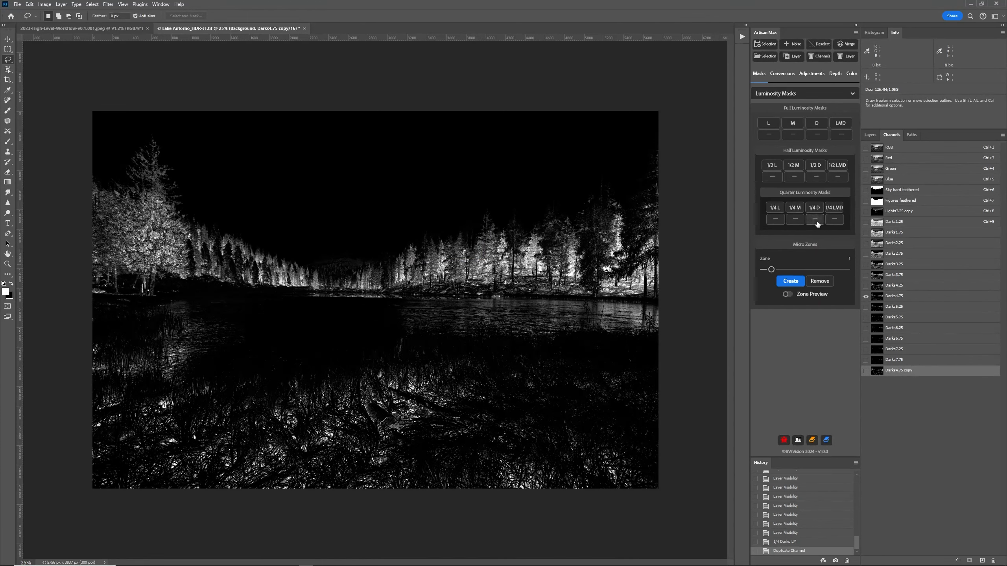
pyautogui.click(898, 151)
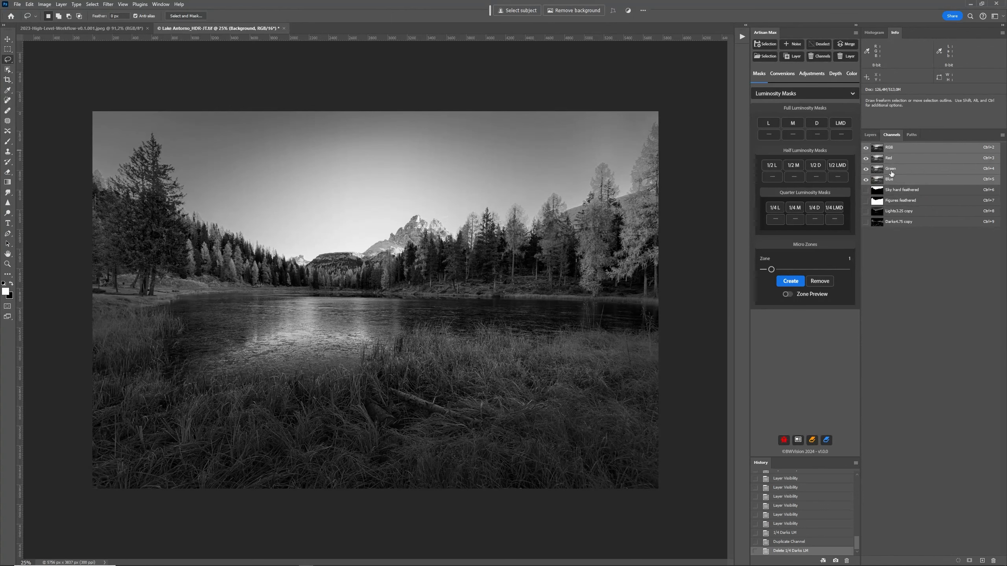
pyautogui.click(909, 223)
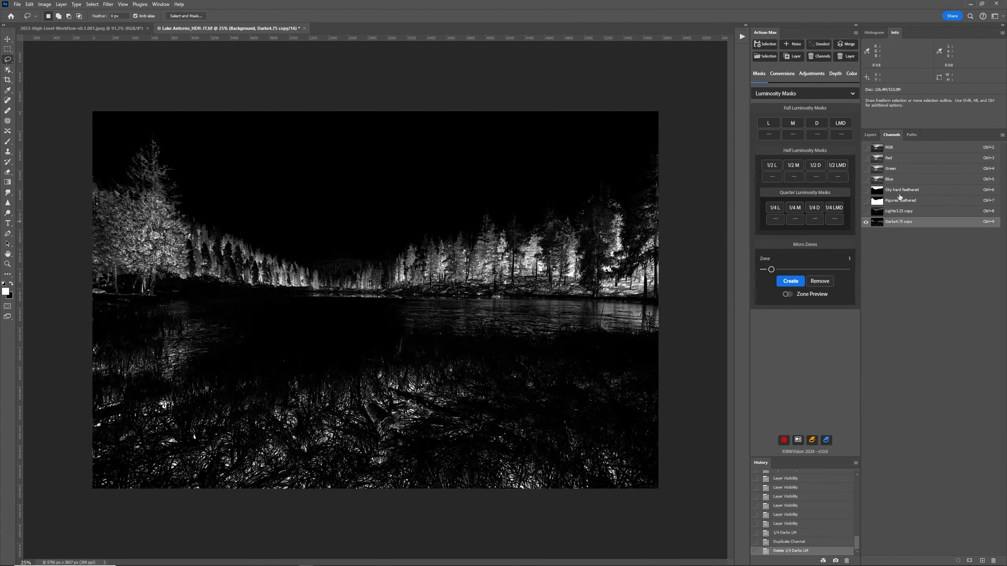
pyautogui.click(882, 148)
# Step: Make the L1 Selective(AB) layer active and lasso the foreground grass across the full width of the photo
pyautogui.click(870, 135)
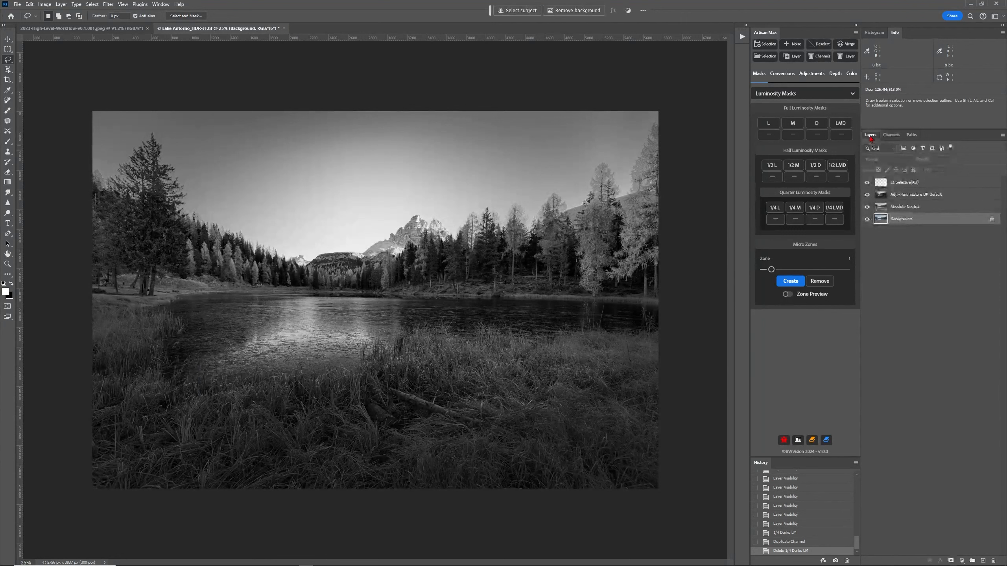
pyautogui.click(895, 186)
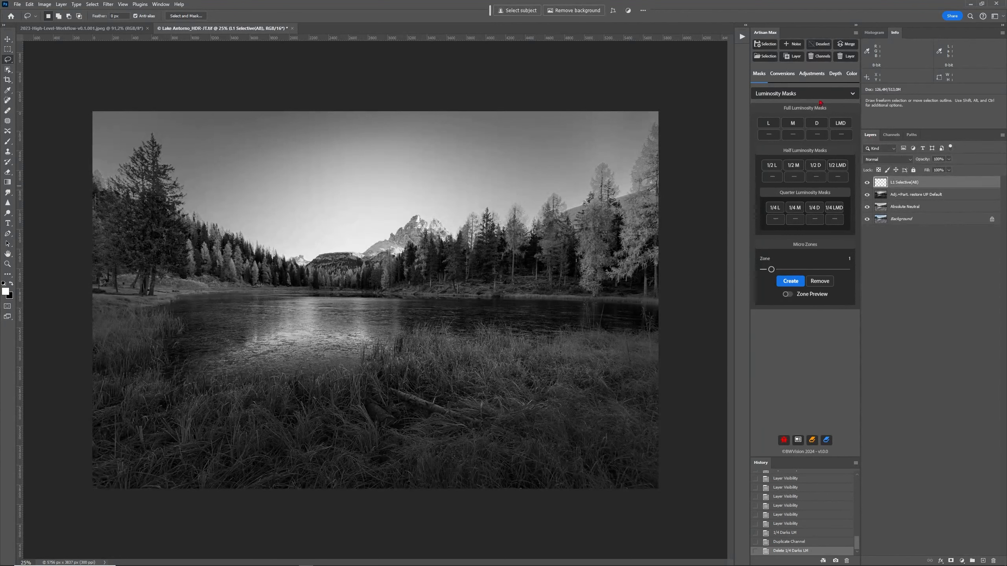
pyautogui.click(819, 76)
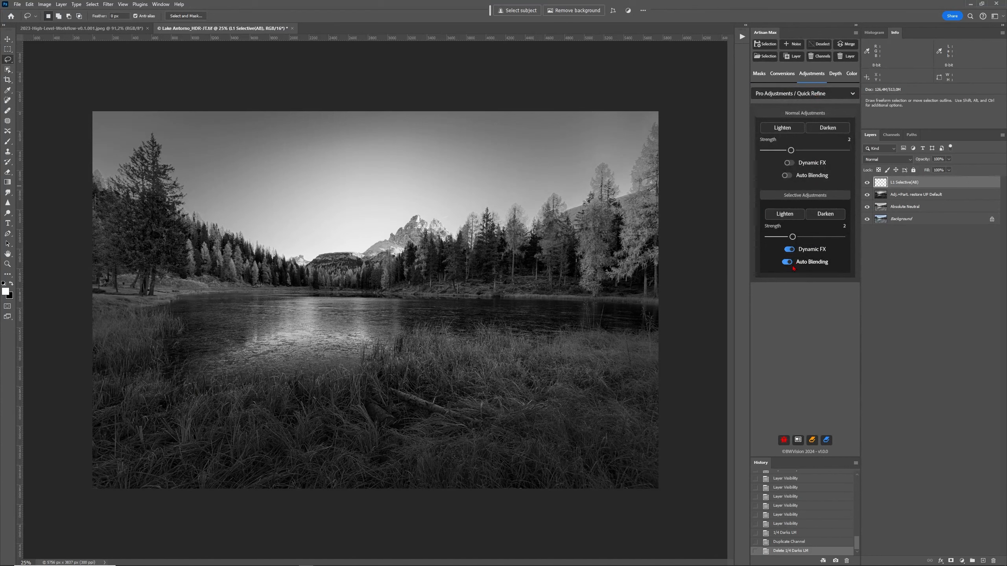
pyautogui.moveTo(297, 384)
pyautogui.mouseDown()
pyautogui.moveTo(95, 415)
pyautogui.moveTo(74, 458)
pyautogui.moveTo(148, 498)
pyautogui.moveTo(302, 511)
pyautogui.moveTo(506, 503)
pyautogui.moveTo(616, 483)
pyautogui.moveTo(662, 416)
pyautogui.moveTo(644, 364)
pyautogui.moveTo(550, 350)
pyautogui.moveTo(436, 383)
pyautogui.moveTo(371, 373)
pyautogui.moveTo(302, 384)
pyautogui.mouseUp()
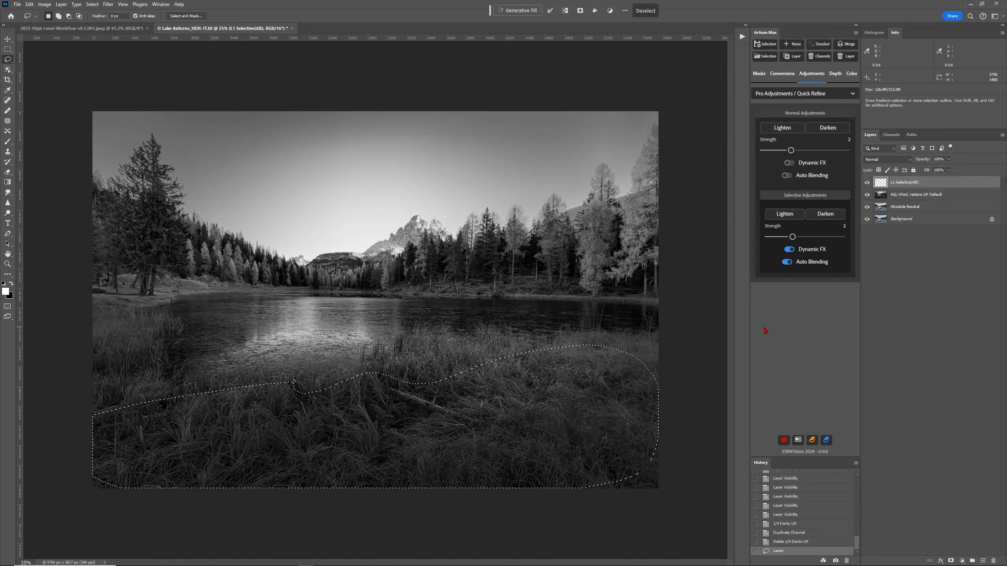
# Step: Load the Darks4.75 copy channel as a selection intersected with the lassoed foreground grass
pyautogui.click(761, 62)
pyautogui.click(535, 194)
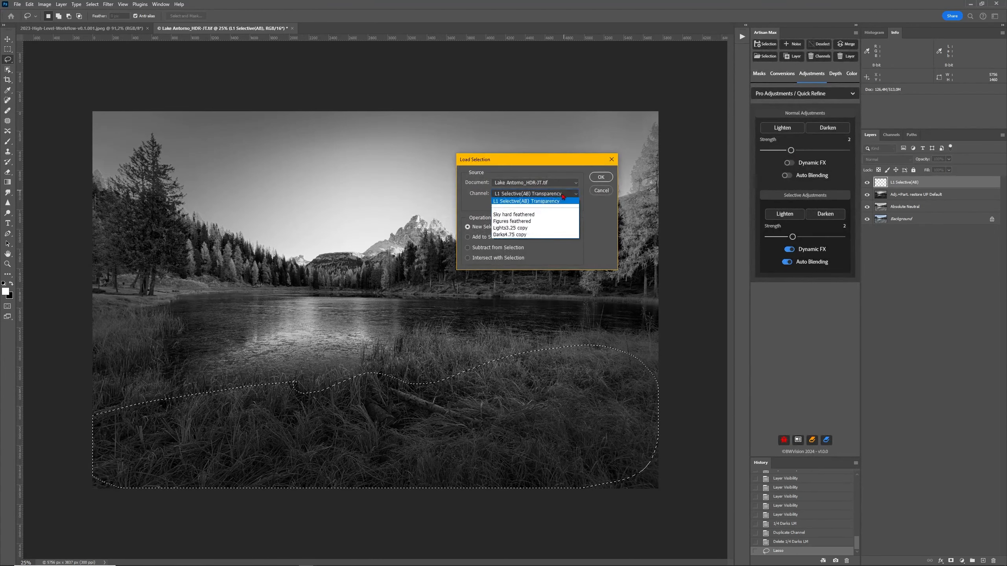
pyautogui.click(523, 237)
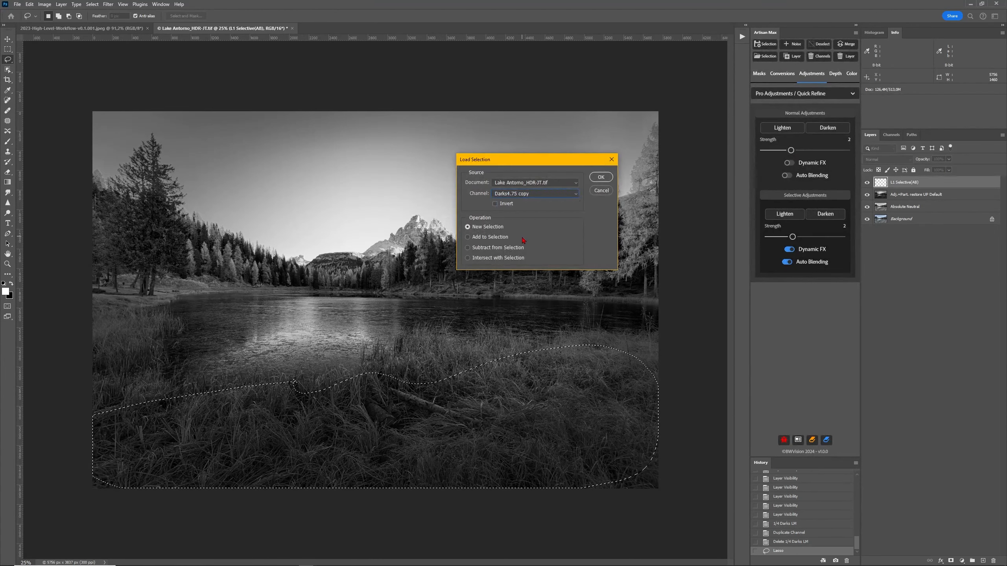
pyautogui.click(509, 257)
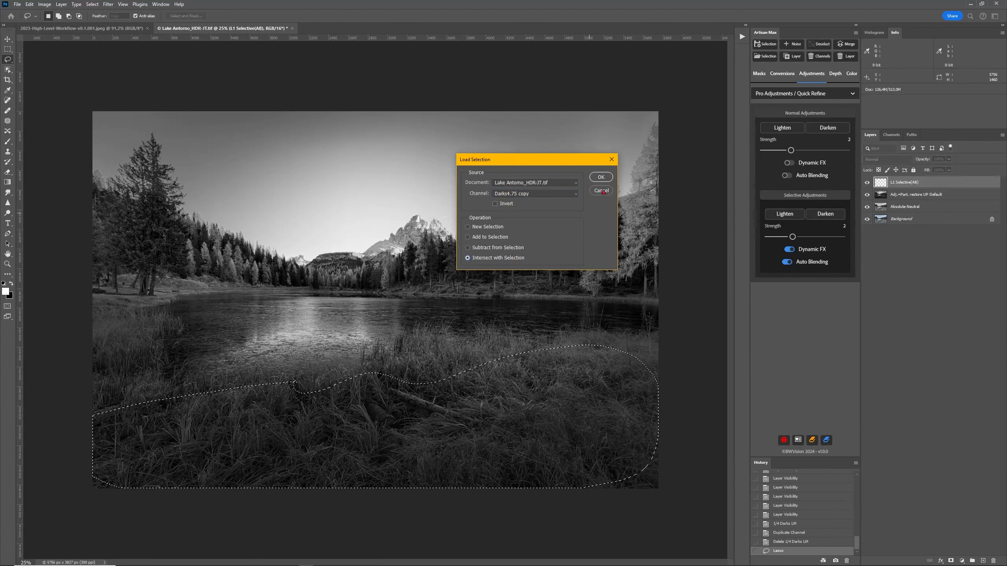
pyautogui.click(601, 177)
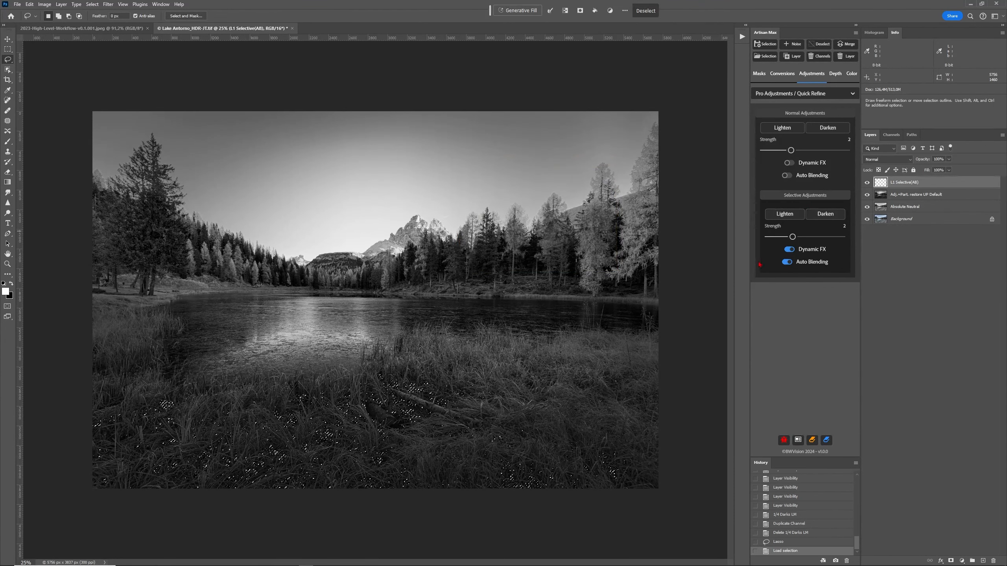
# Step: Apply selective Darken at strength 2 five times to the selected grass shadows, deselect, and merge the five darkening layers into one
pyautogui.click(834, 215)
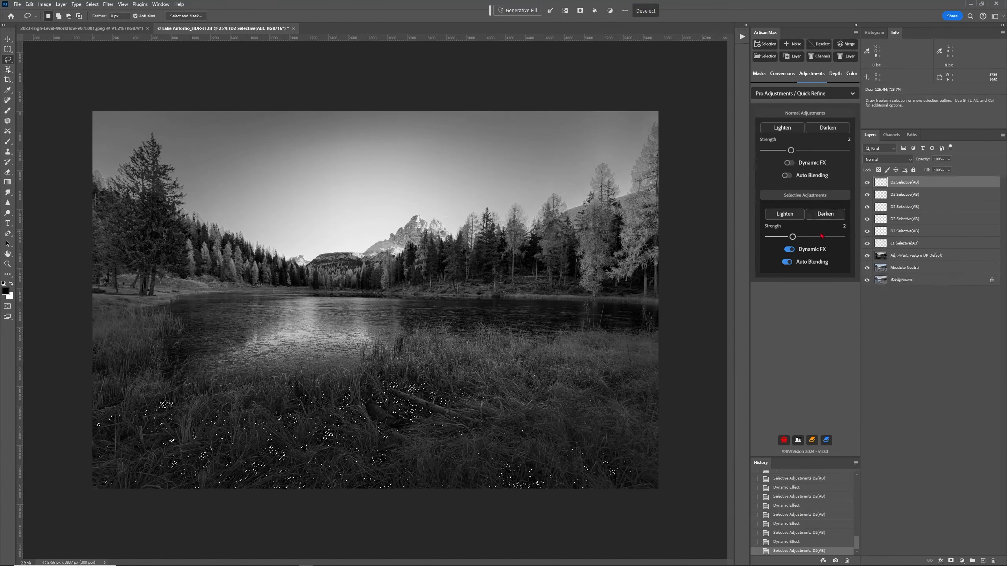
pyautogui.click(93, 4)
pyautogui.click(98, 23)
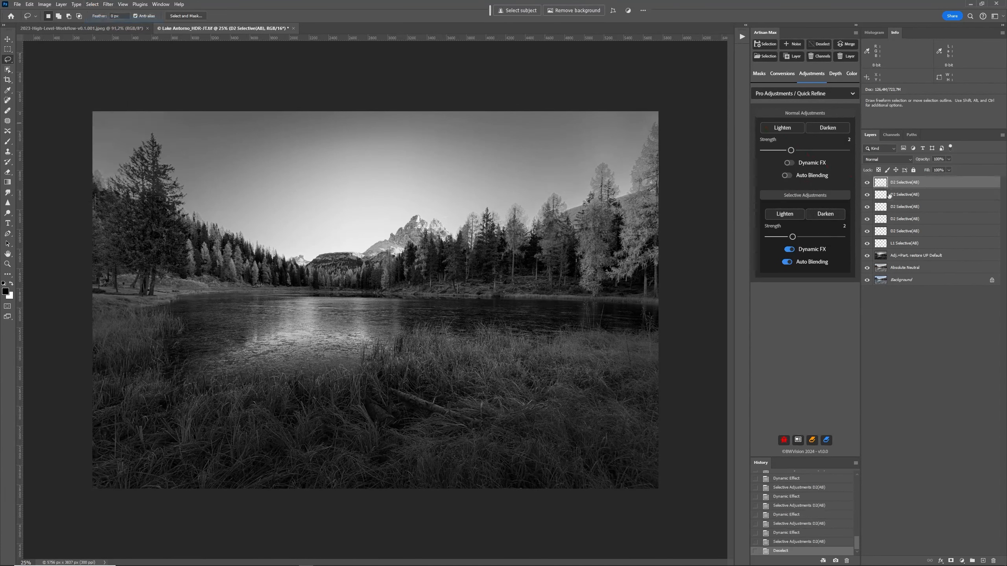
pyautogui.click(851, 47)
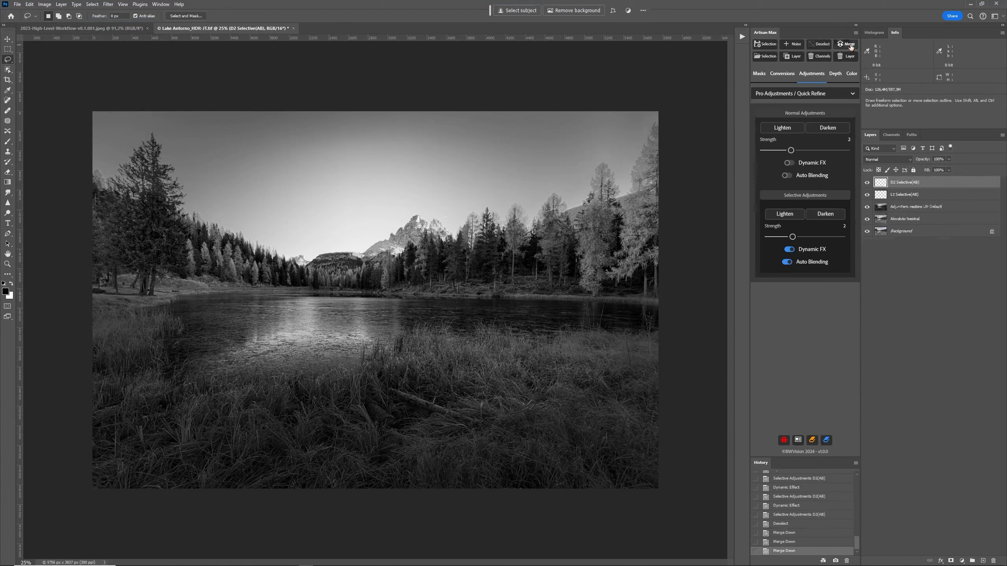
# Step: Compare the full photo with the merged D2 Selective(AB) and L1 Selective(AB) layers hidden and shown
pyautogui.click(867, 183)
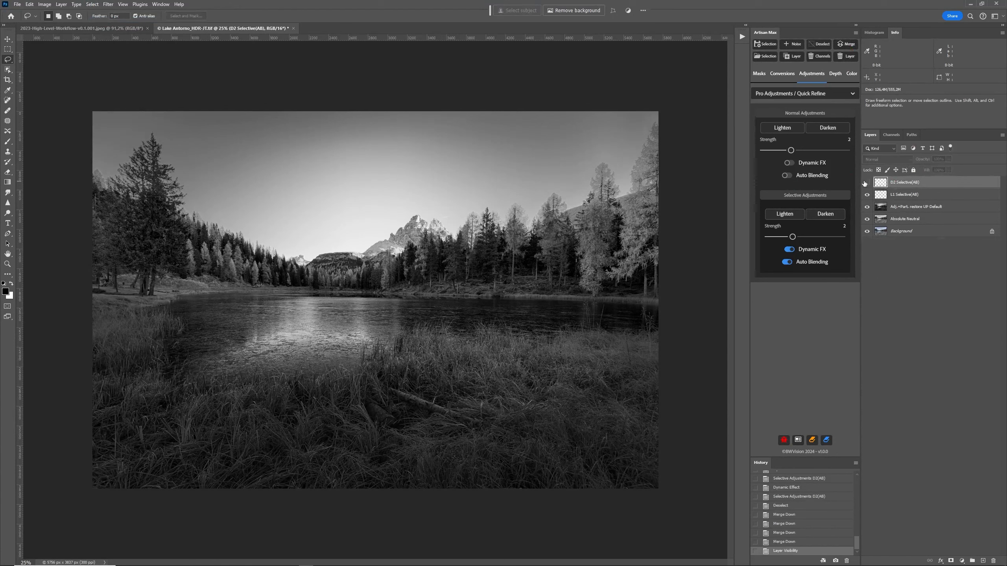
pyautogui.click(866, 182)
pyautogui.click(865, 183)
pyautogui.click(867, 195)
pyautogui.click(867, 195)
pyautogui.click(867, 194)
pyautogui.click(867, 195)
pyautogui.click(866, 183)
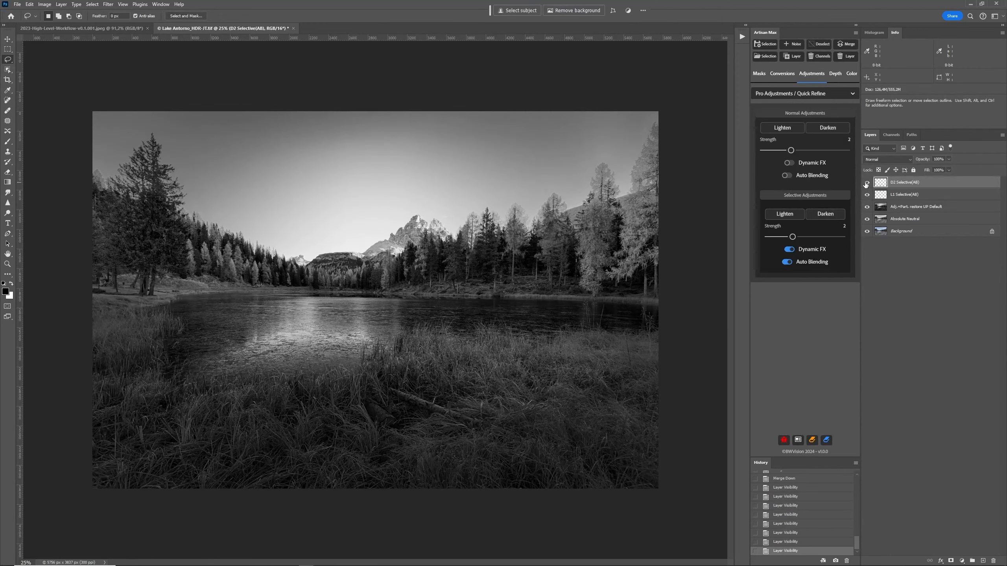
# Step: Compare the foreground grass around the fallen logs at 66.67% zoom with the D2 Selective(AB) layer hidden and shown
pyautogui.hotkey('ctrl', '+')
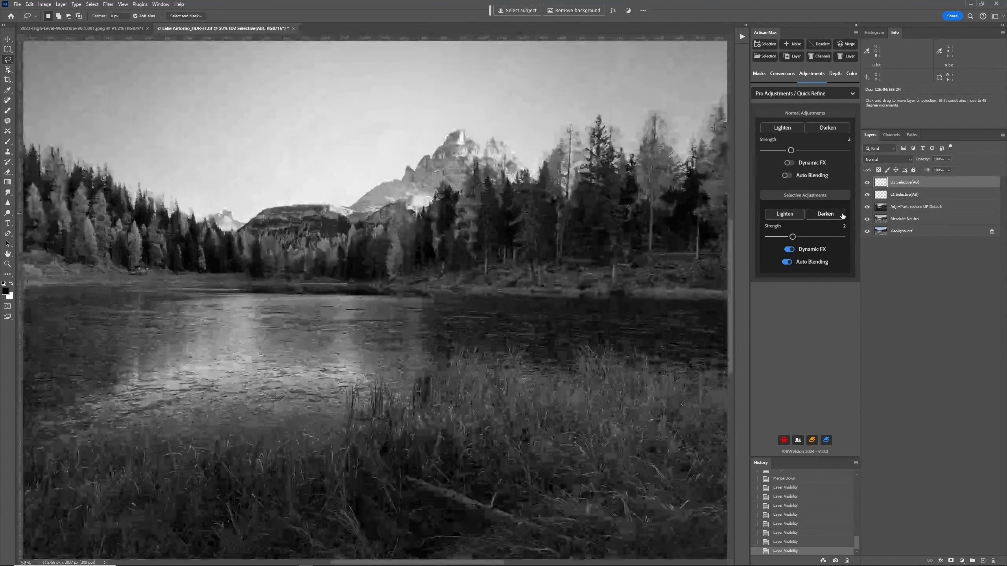
pyautogui.scroll(-5, 364, 419)
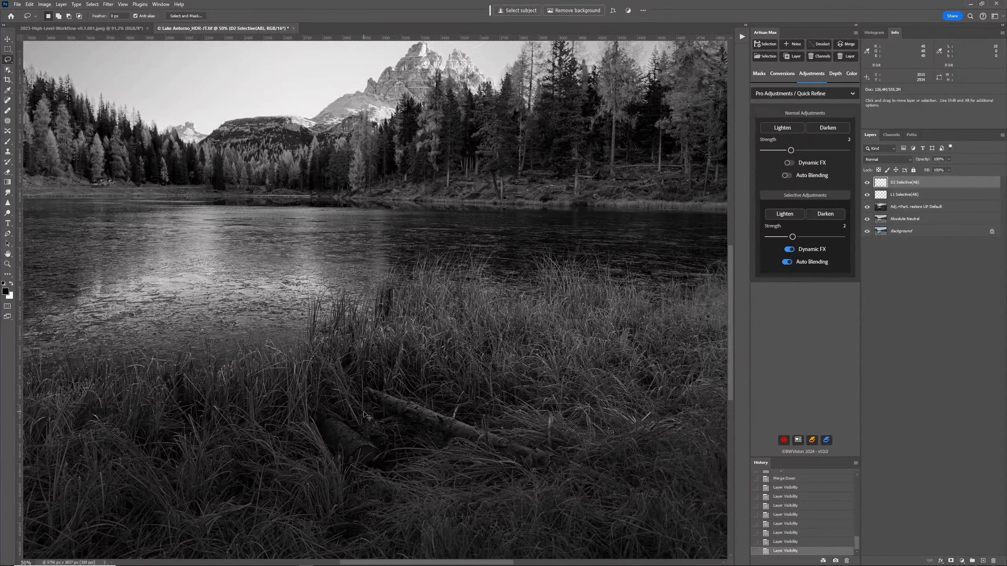
pyautogui.hscroll(-5, 352, 412)
pyautogui.scroll(-4, 321, 421)
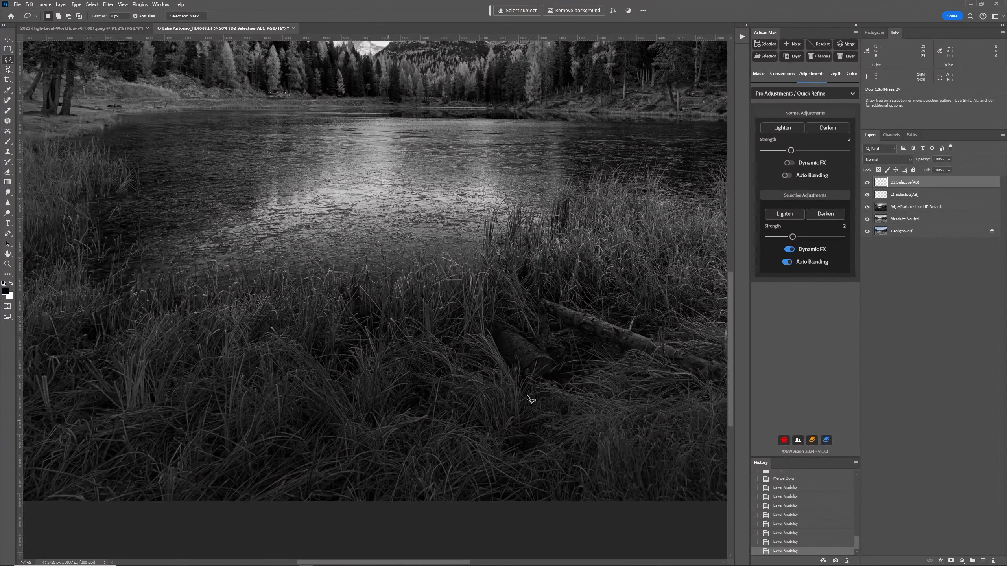
pyautogui.hotkey('ctrl', '+')
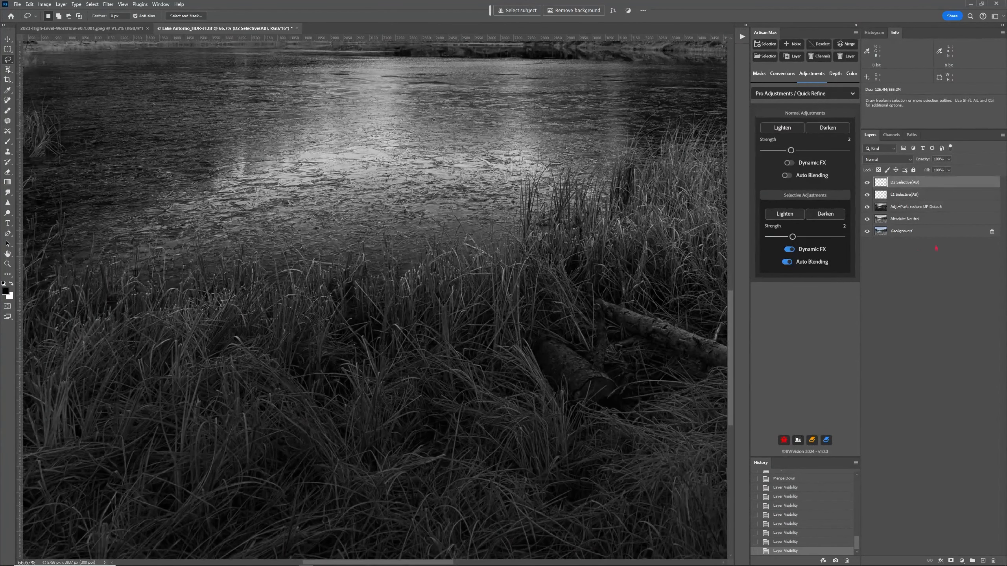
pyautogui.click(867, 184)
pyautogui.click(868, 183)
# Step: Compare the fine shadow detail between the grass blades at 200% zoom with the D2 Selective(AB) layer hidden and shown
pyautogui.scroll(-4, 496, 334)
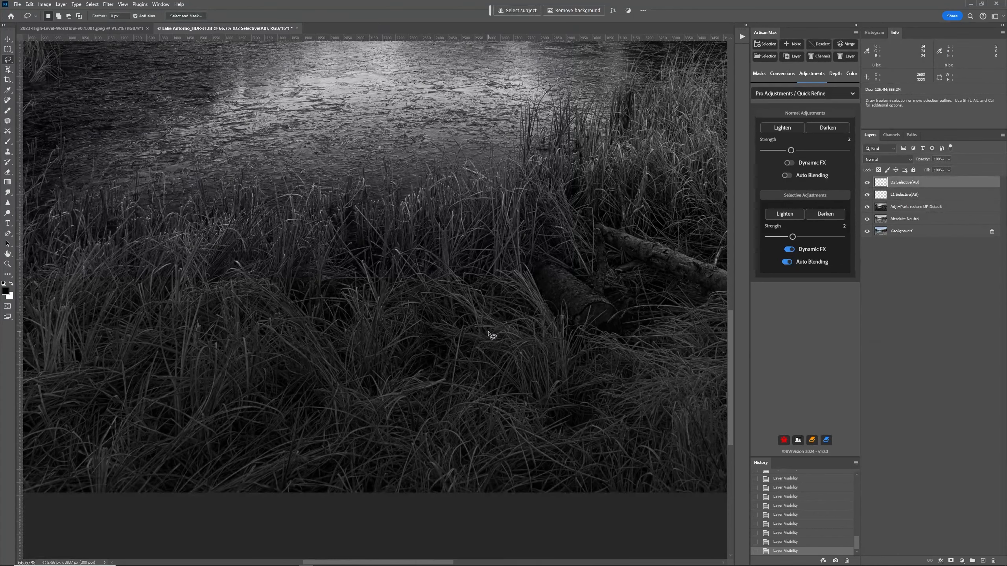
pyautogui.hotkey('ctrl', '+')
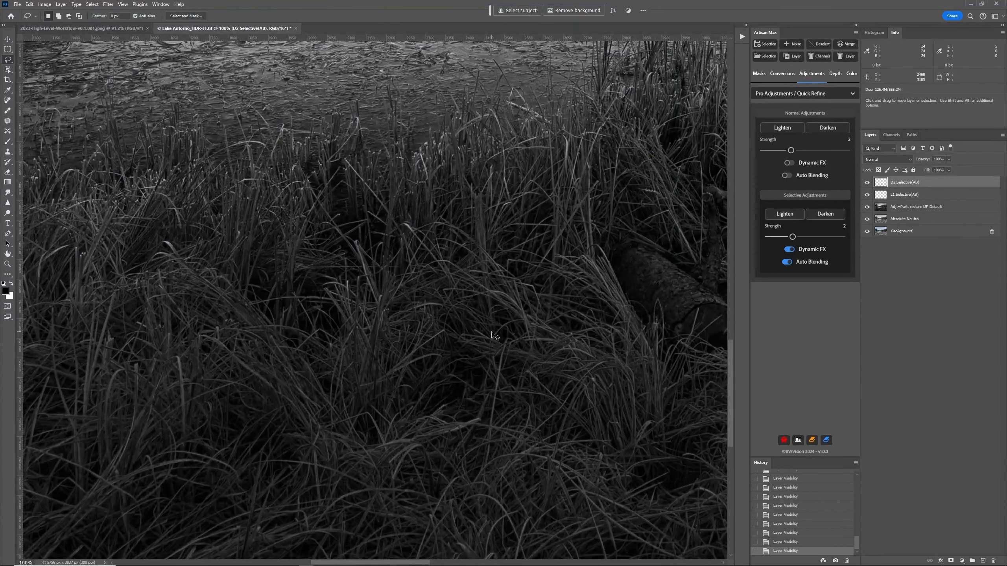
pyautogui.hotkey('ctrl', '+')
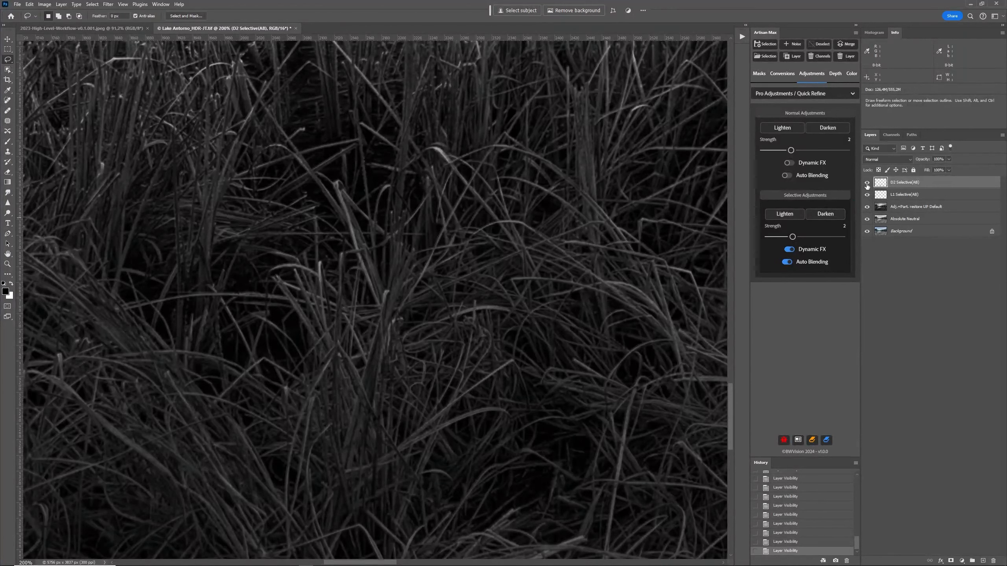
pyautogui.click(867, 184)
pyautogui.click(867, 183)
pyautogui.click(867, 184)
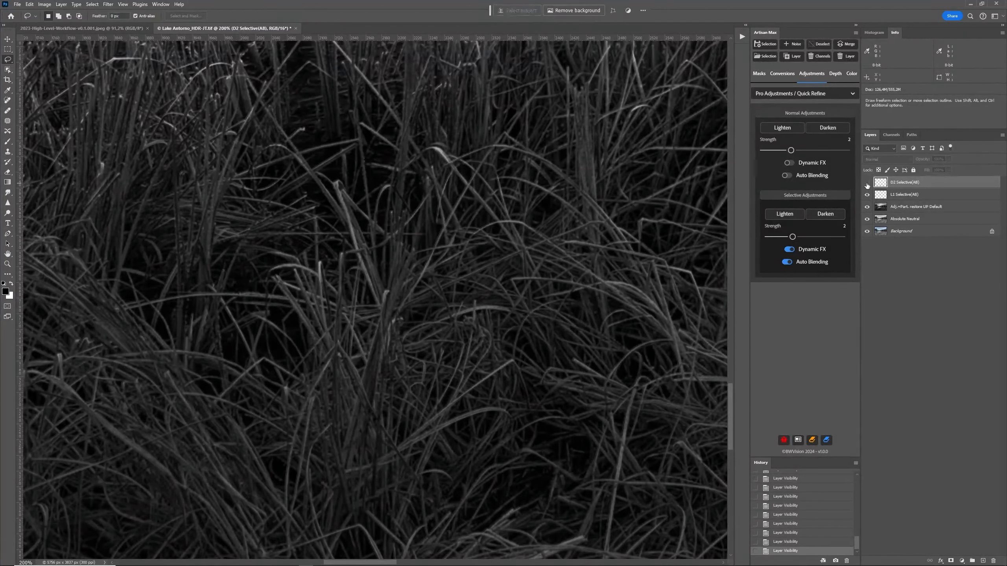
pyautogui.click(867, 183)
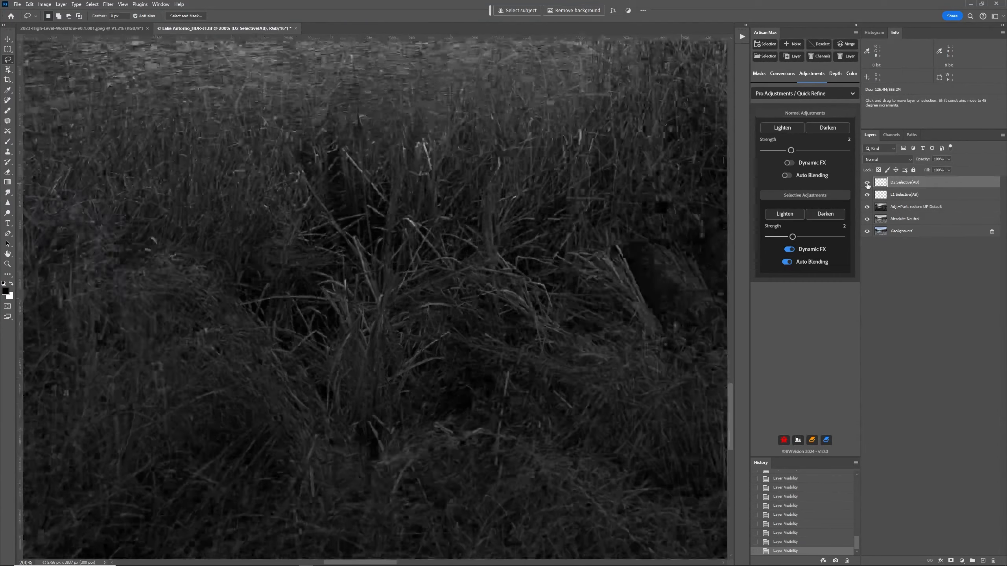
pyautogui.hotkey('ctrl', '0')
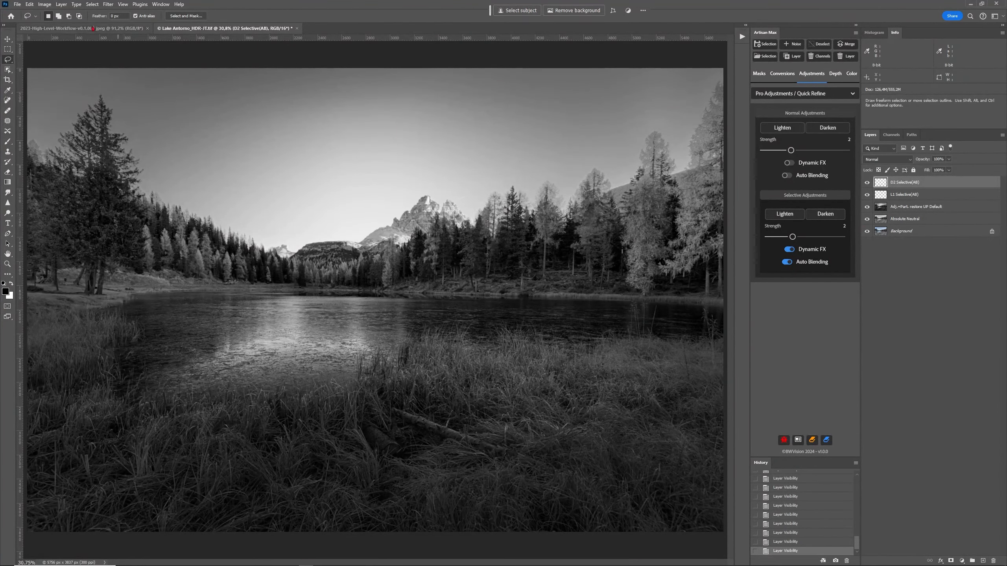
# Step: Free Transform the D2 Selective(AB) layer, shifting it slightly up and to the left over the photo, and apply the transformation
pyautogui.click(92, 4)
pyautogui.click(93, 4)
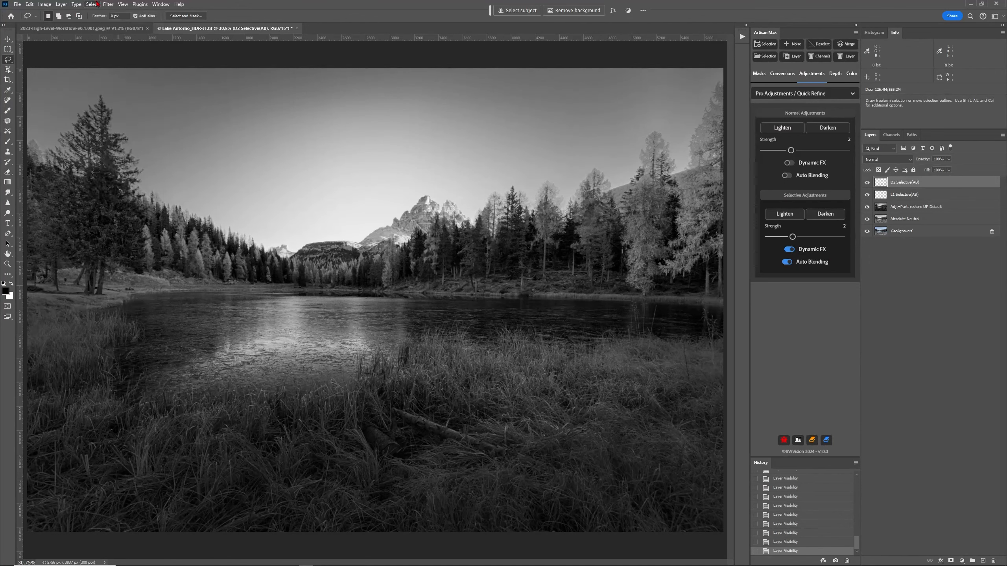
pyautogui.click(30, 5)
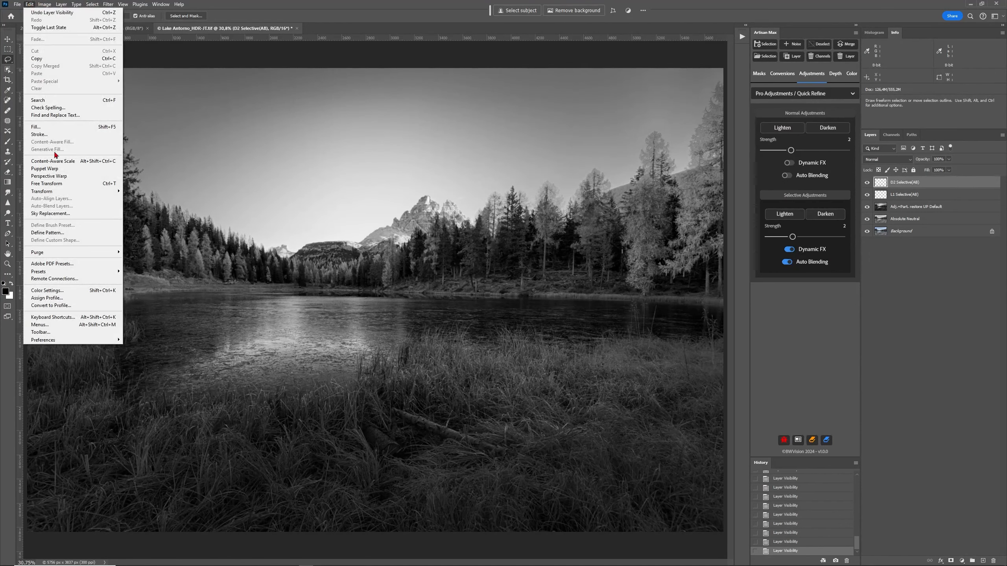
pyautogui.click(46, 183)
pyautogui.moveTo(447, 422)
pyautogui.mouseDown()
pyautogui.moveTo(522, 417)
pyautogui.moveTo(381, 429)
pyautogui.moveTo(409, 407)
pyautogui.moveTo(390, 347)
pyautogui.moveTo(409, 407)
pyautogui.mouseUp()
pyautogui.press('Return')
pyautogui.press('l')
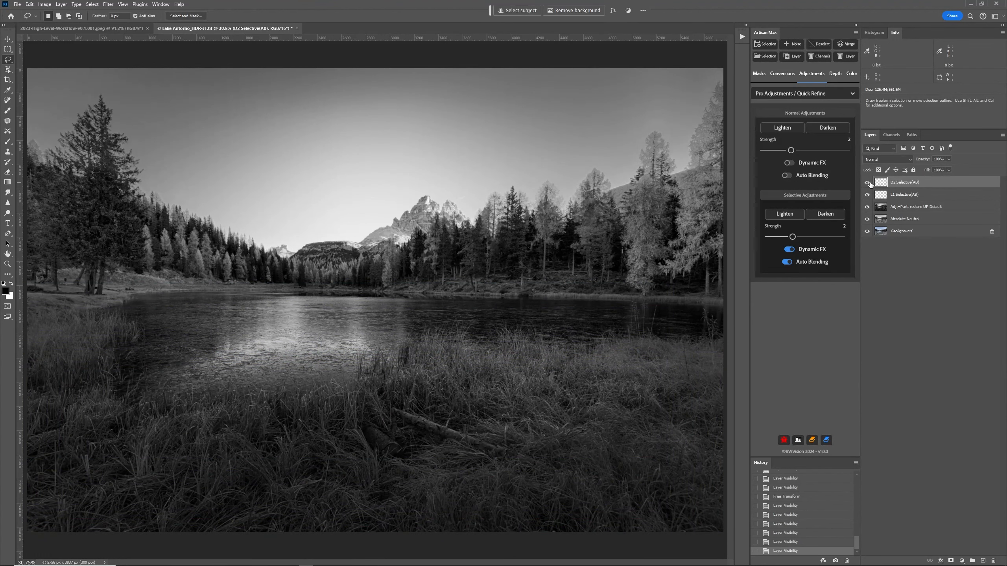
# Step: Compare the whole photo with the transformed D2 Selective(AB) layer hidden and shown
pyautogui.click(867, 182)
pyautogui.click(867, 183)
pyautogui.click(868, 182)
pyautogui.click(868, 183)
pyautogui.hotkey('alt', 'Tab')
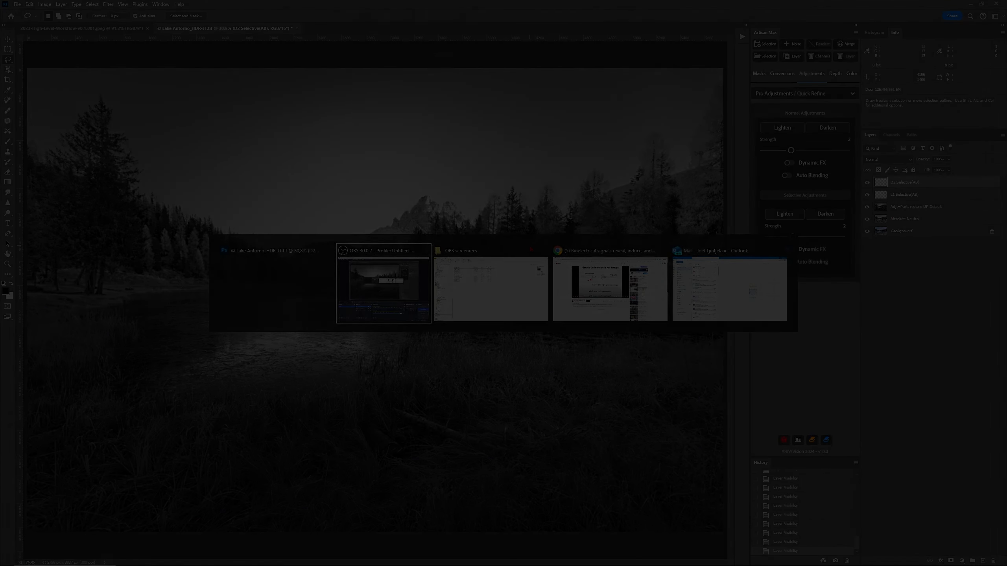